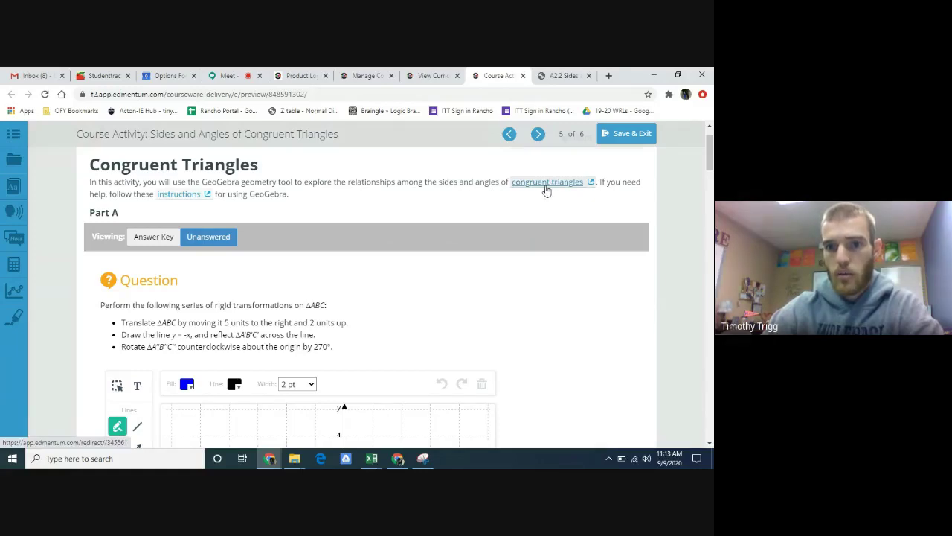
# Switch to the GeoGebra applet and frame the graph so triangle ABC and all four quadrants fit in view
pyautogui.click(554, 76)
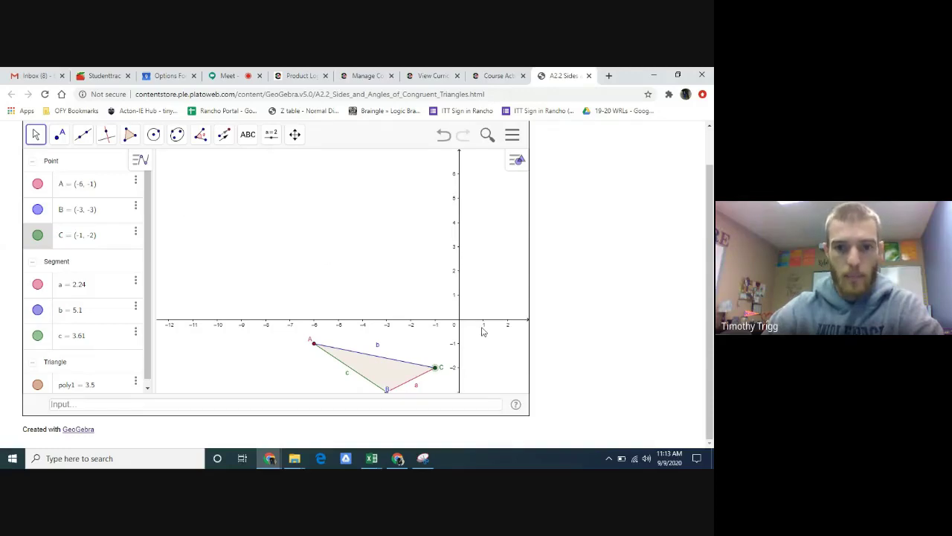
pyautogui.moveTo(482, 332); pyautogui.dragTo(361, 287)
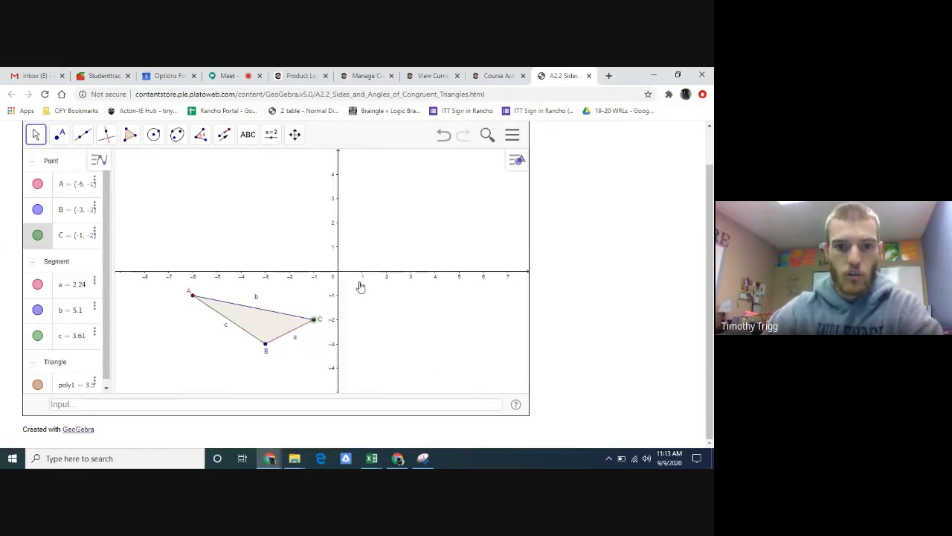
pyautogui.scroll(-5, 364, 281)
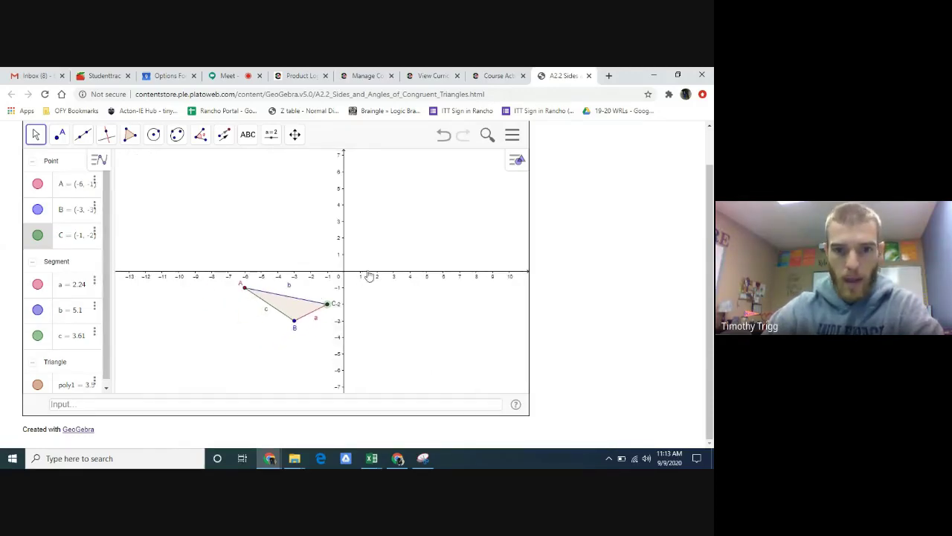
# Read the Part A transformation instructions in the course activity and compare its triangle ABC with the one in GeoGebra
pyautogui.click(494, 75)
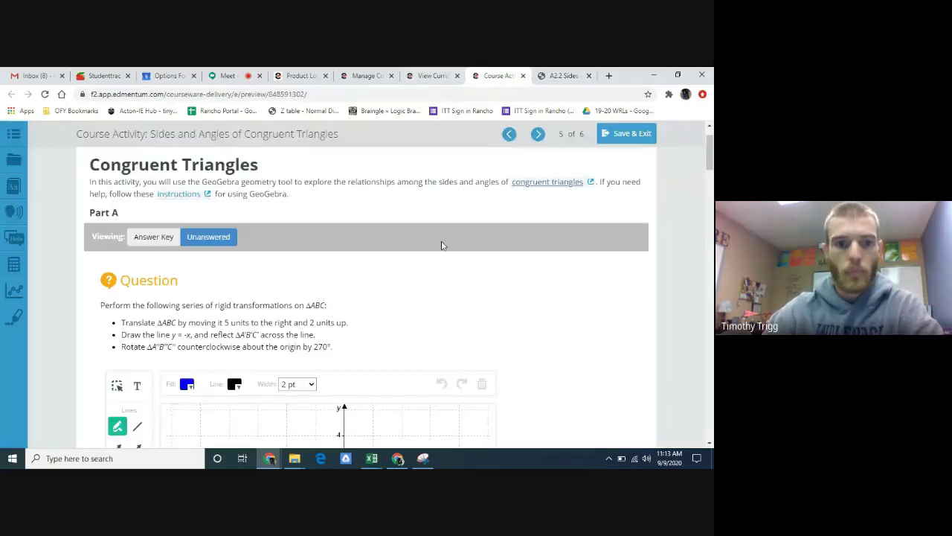
pyautogui.scroll(-3, 465, 249)
pyautogui.scroll(-1, 466, 255)
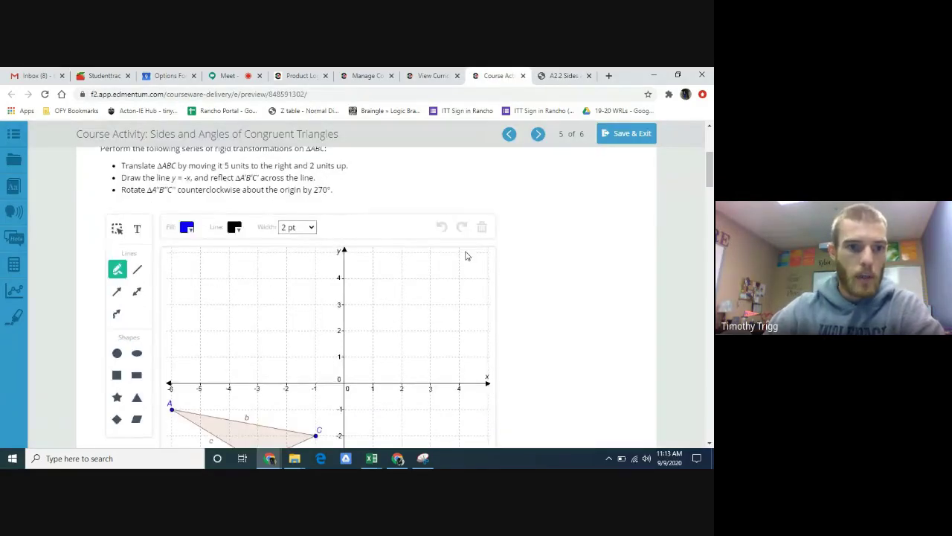
pyautogui.scroll(1, 466, 253)
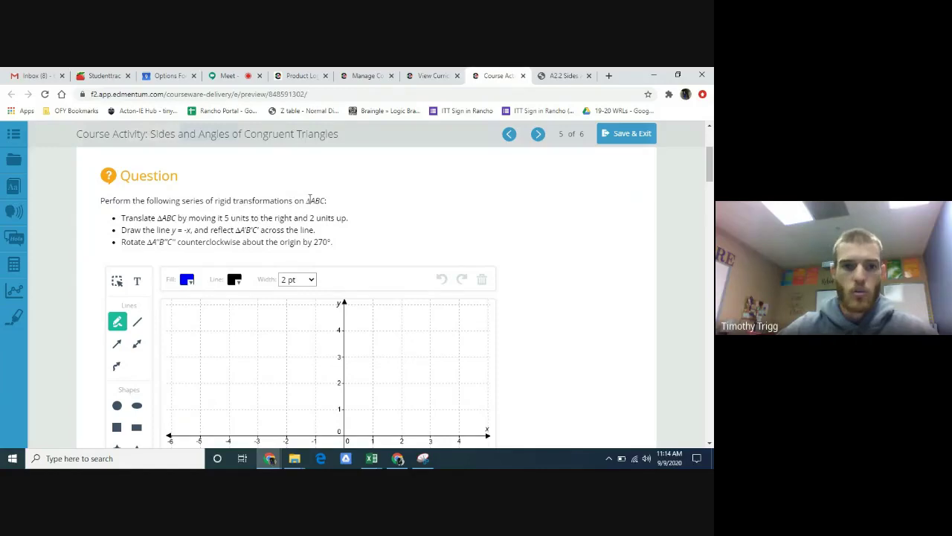
pyautogui.scroll(-4, 505, 238)
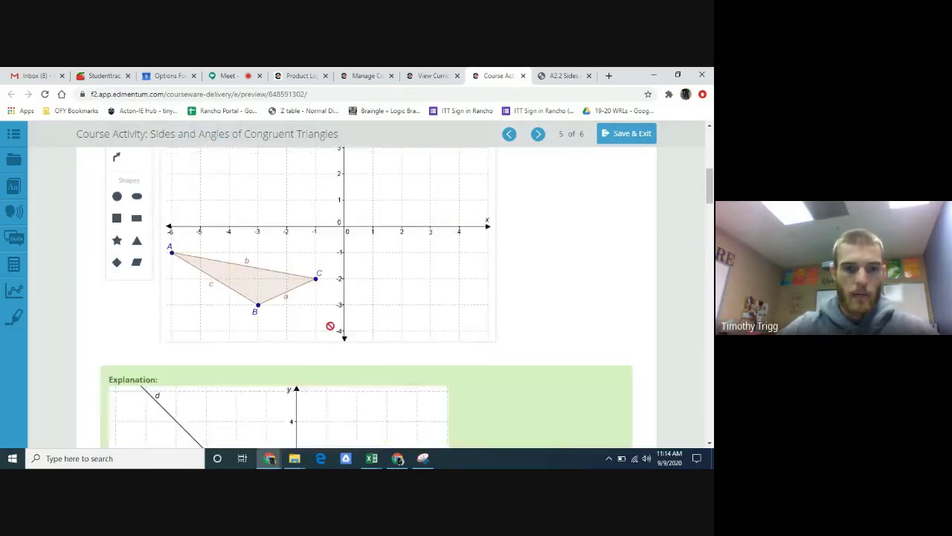
pyautogui.scroll(1, 226, 304)
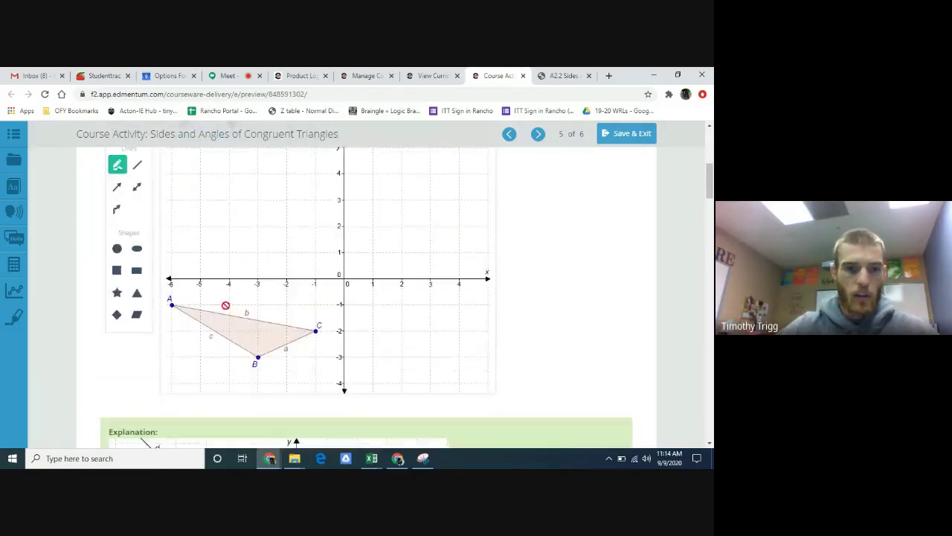
pyautogui.click(563, 76)
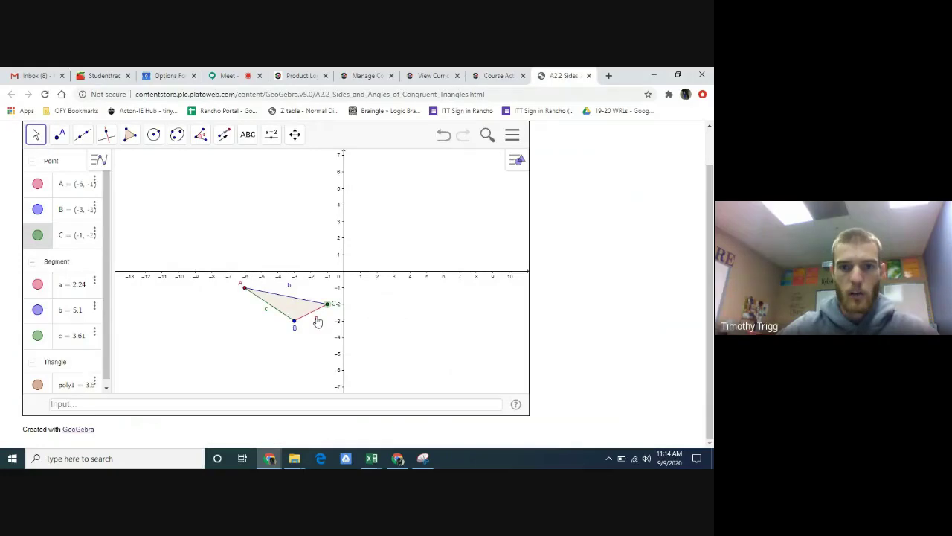
pyautogui.click(504, 75)
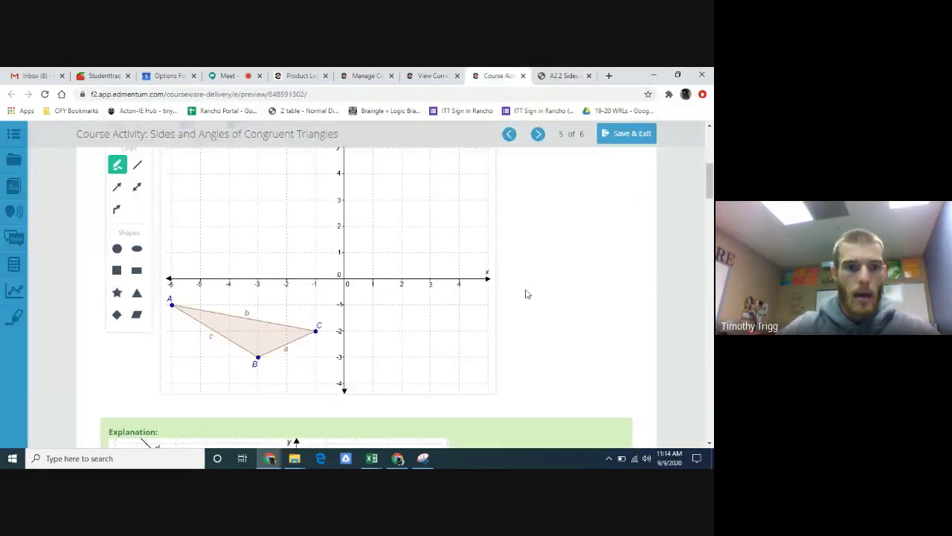
pyautogui.scroll(3, 613, 283)
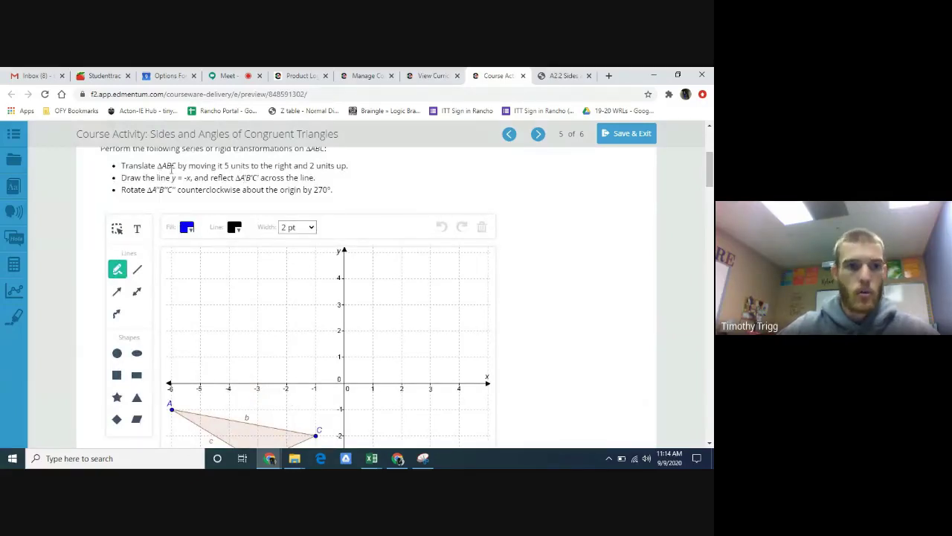
pyautogui.scroll(1, 188, 178)
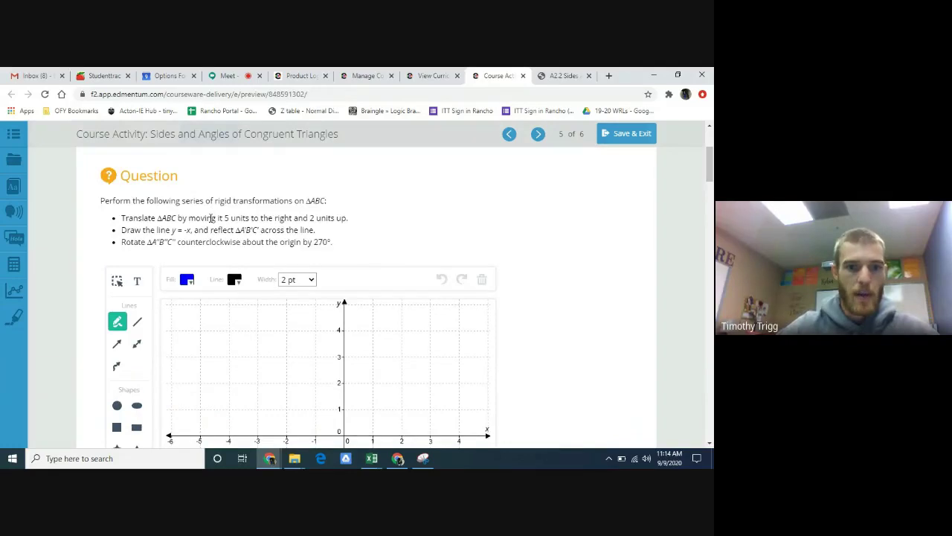
pyautogui.scroll(-1, 374, 310)
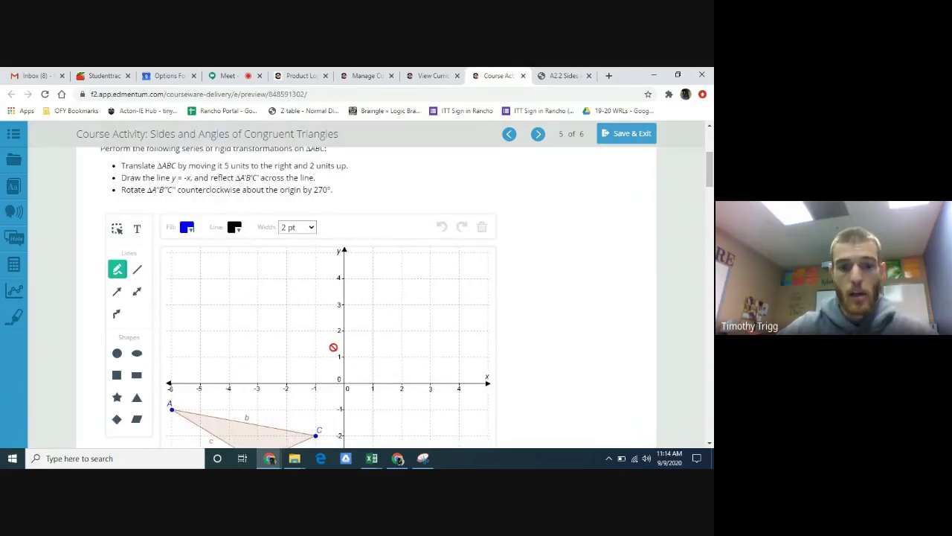
pyautogui.click(559, 76)
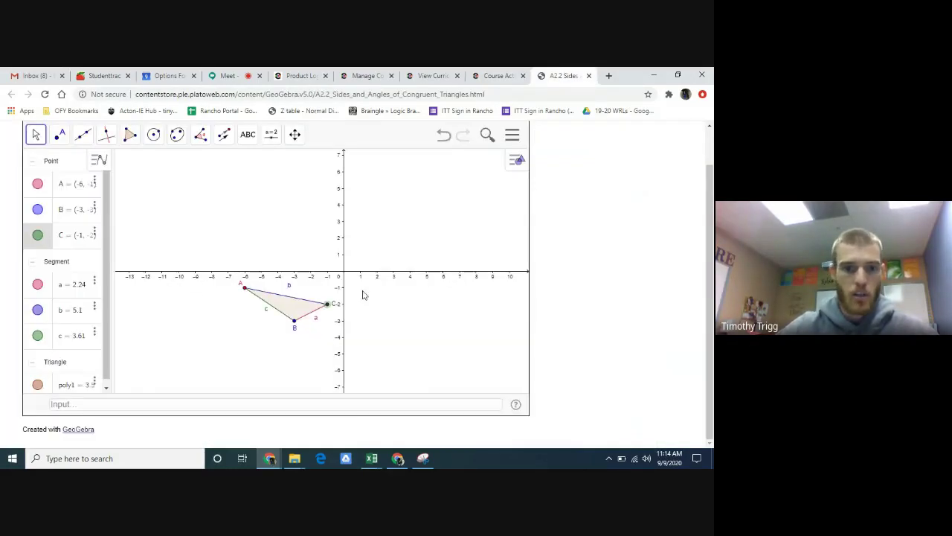
pyautogui.click(498, 76)
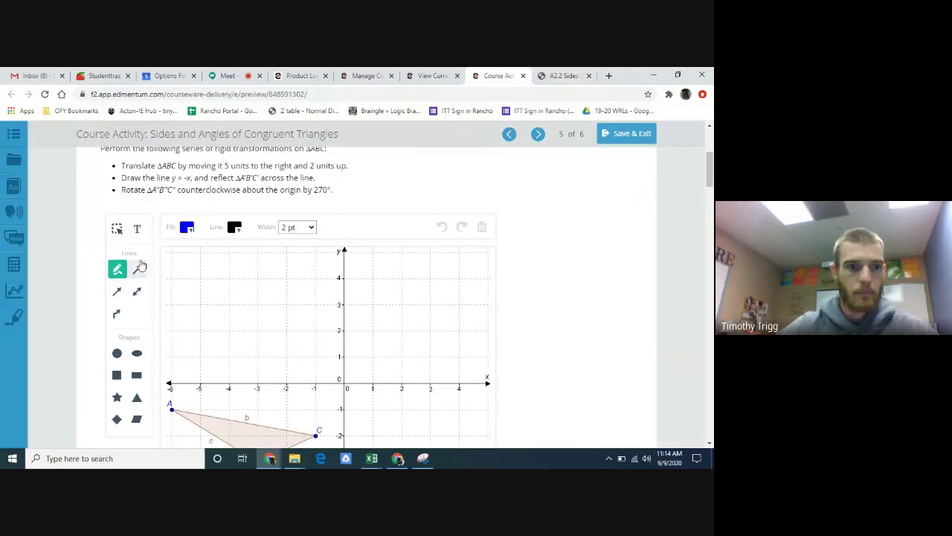
# Try the freehand, text, selection and straight line tools and the line color on the Part A graph
pyautogui.click(118, 272)
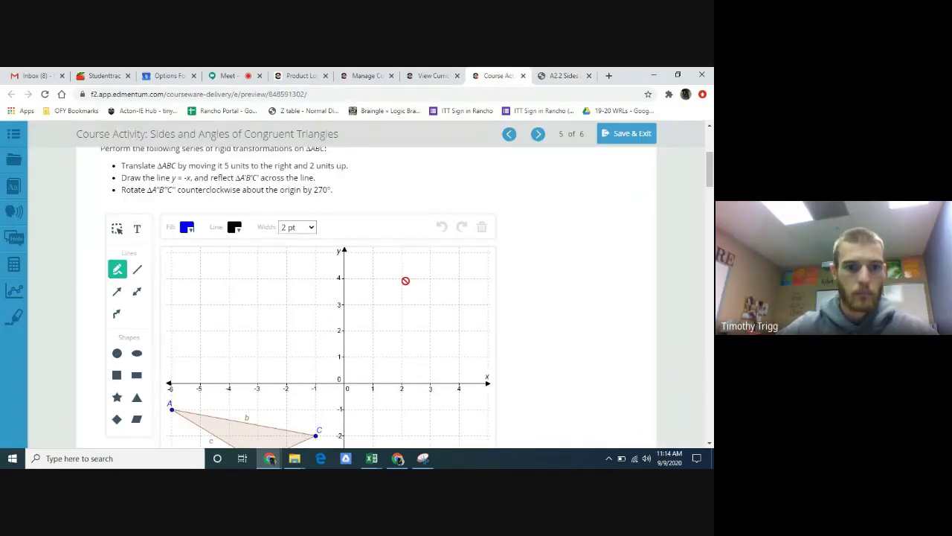
pyautogui.scroll(-1, 562, 288)
pyautogui.scroll(1, 561, 286)
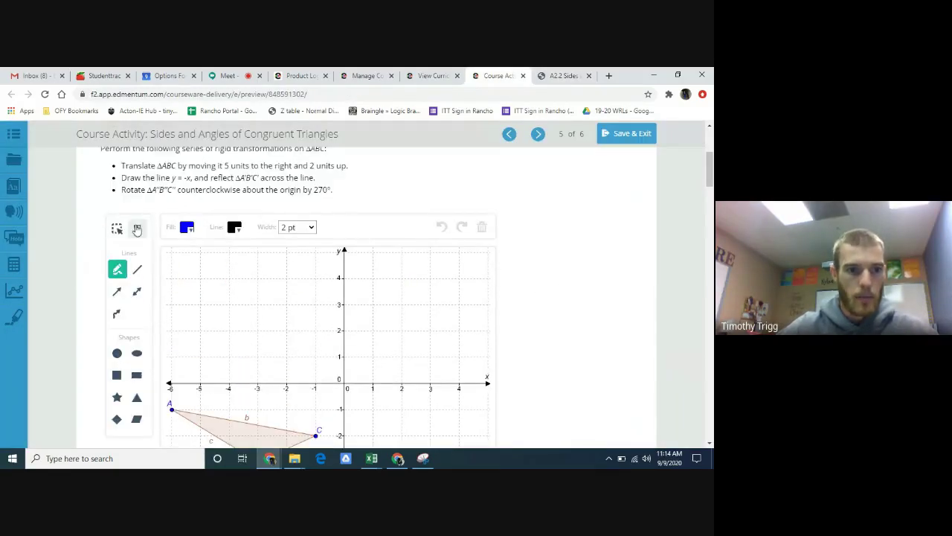
pyautogui.click(137, 229)
pyautogui.click(117, 228)
pyautogui.click(117, 269)
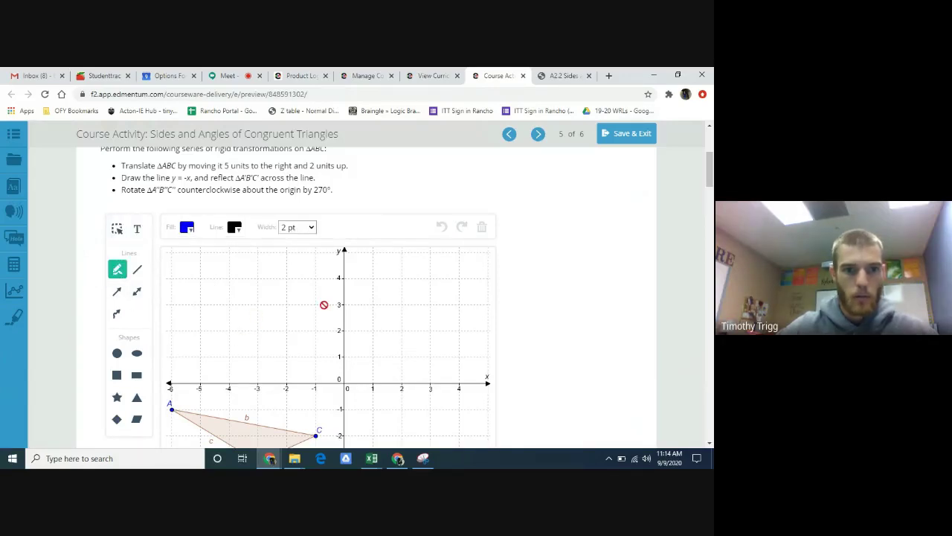
pyautogui.scroll(-1, 554, 290)
pyautogui.scroll(1, 553, 291)
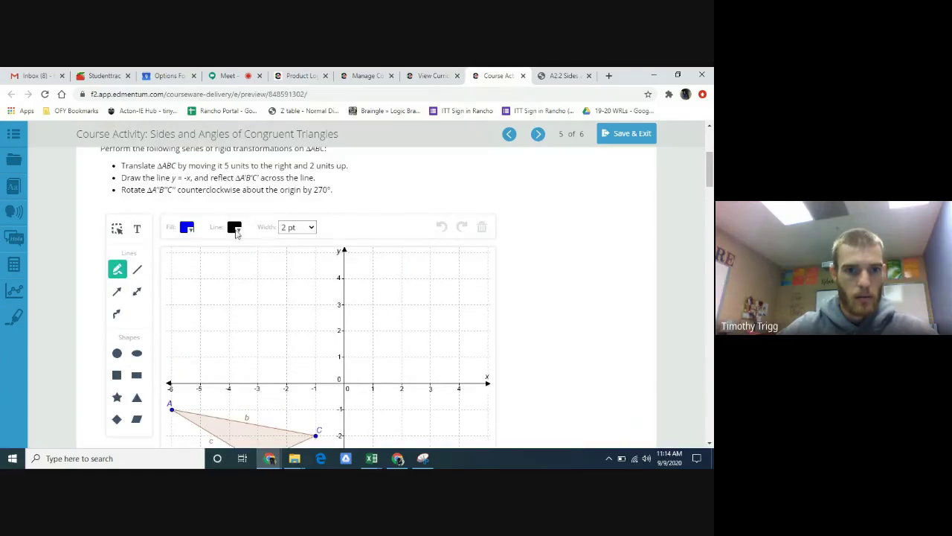
pyautogui.click(235, 227)
pyautogui.click(256, 319)
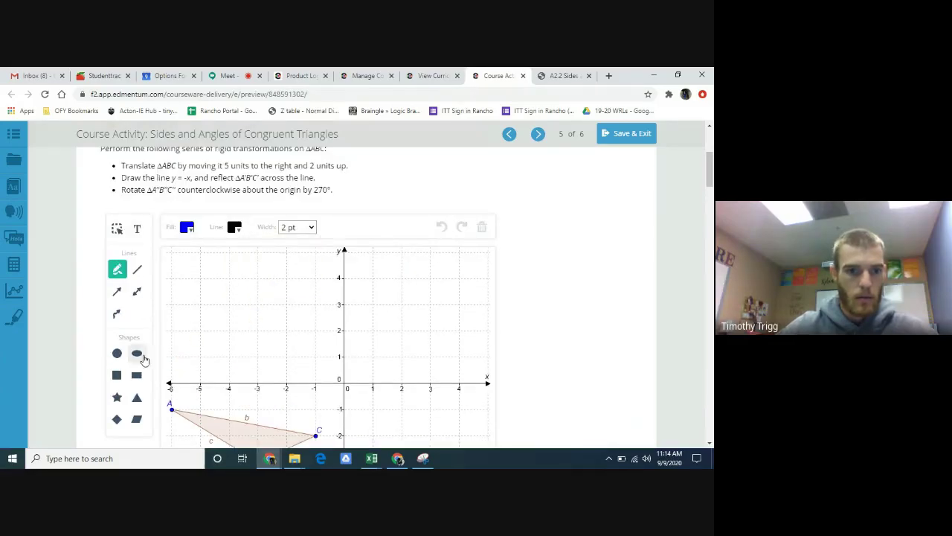
pyautogui.click(137, 272)
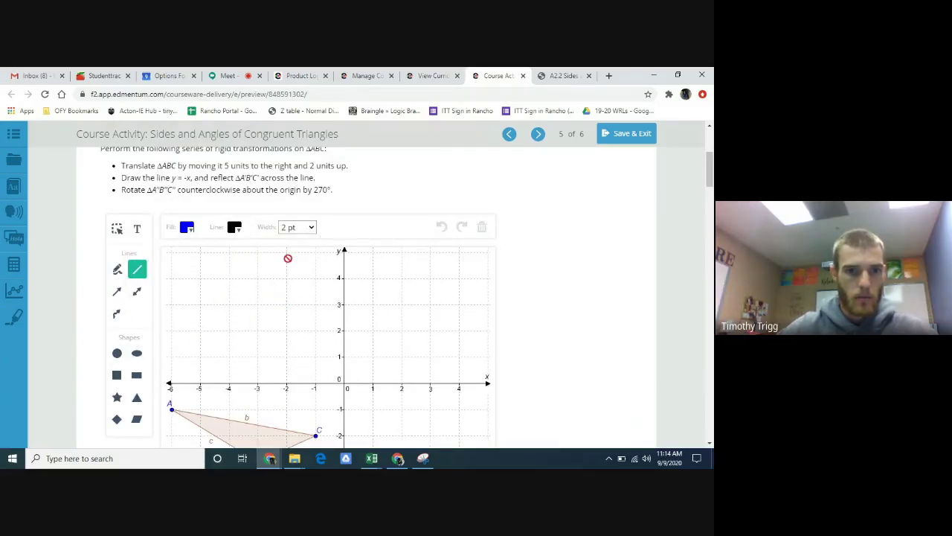
# Switch Part A to the Answer Key view and back to the Unanswered view, returning to its graph
pyautogui.scroll(2, 383, 265)
pyautogui.click(154, 236)
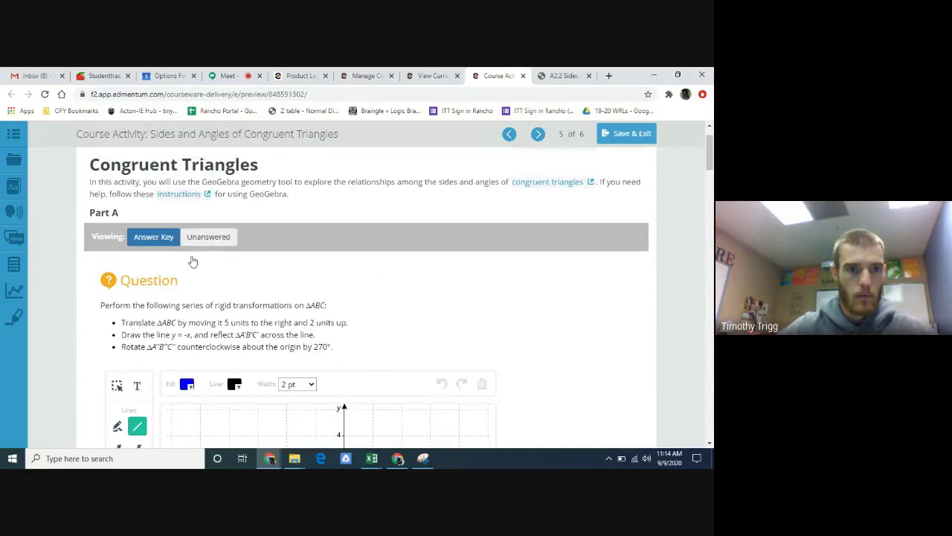
pyautogui.scroll(-3, 329, 297)
pyautogui.scroll(6, 240, 264)
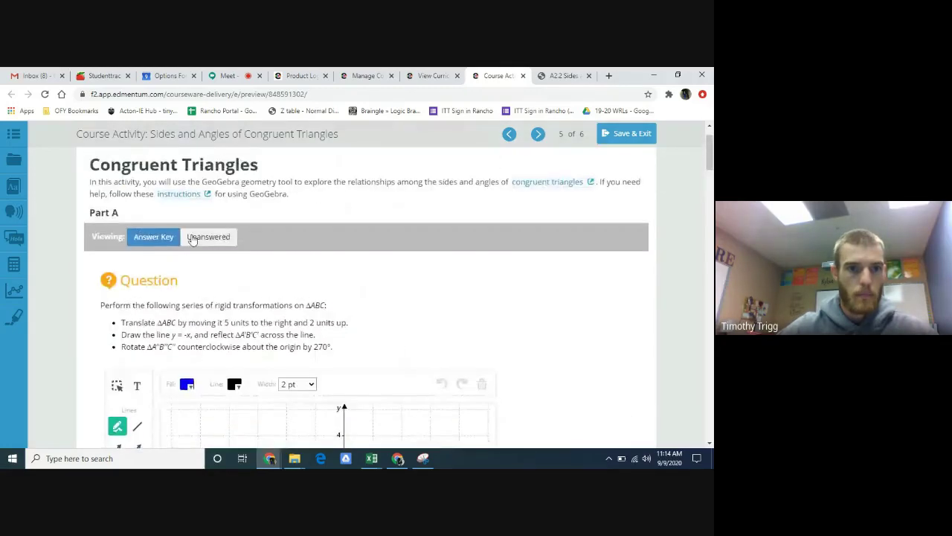
pyautogui.click(191, 238)
pyautogui.scroll(-5, 260, 276)
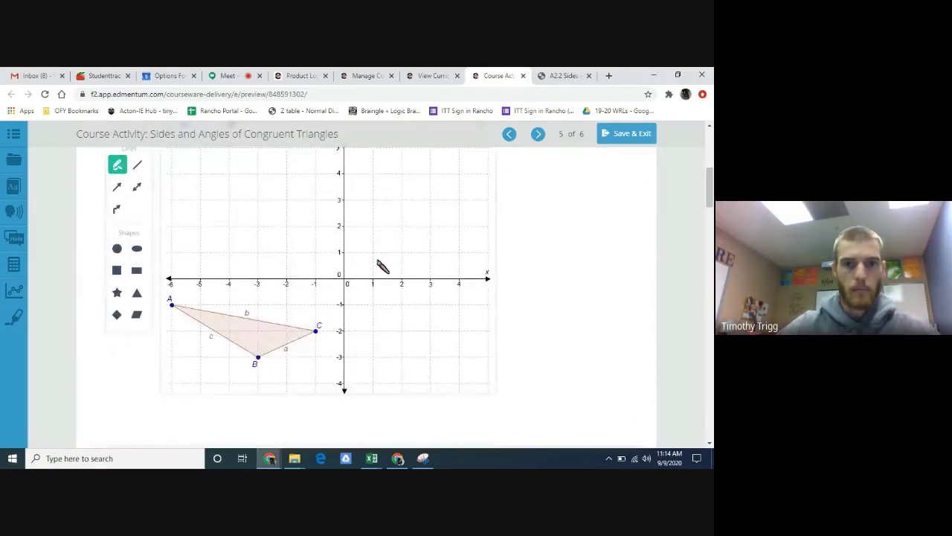
pyautogui.scroll(2, 365, 274)
pyautogui.scroll(-1, 250, 311)
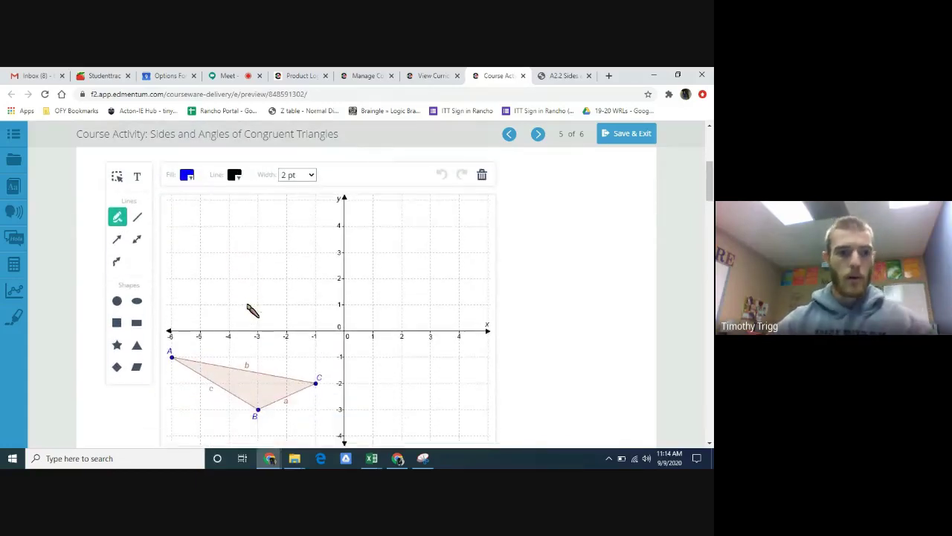
# Review the required translation, reflection and rotation, checking the answer graph against the GeoGebra applet
pyautogui.scroll(2, 251, 311)
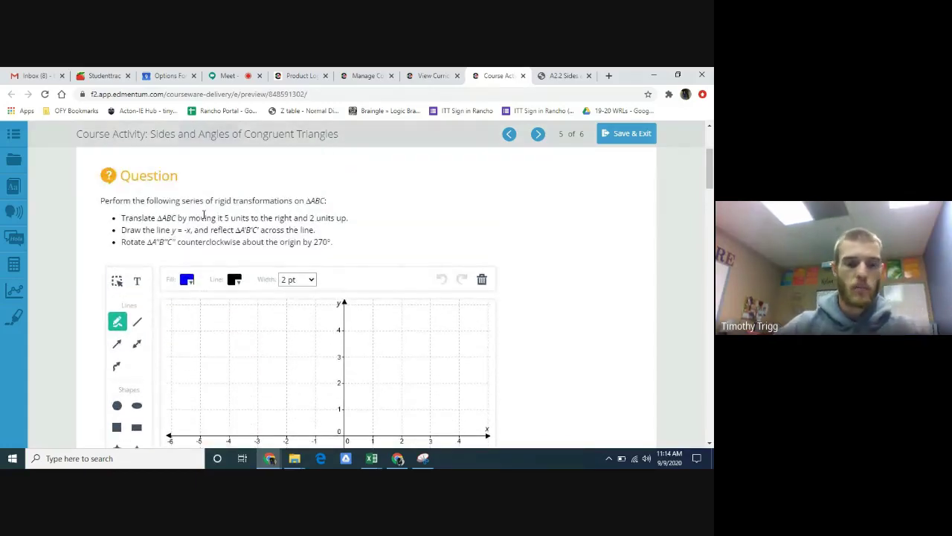
pyautogui.scroll(-1, 266, 339)
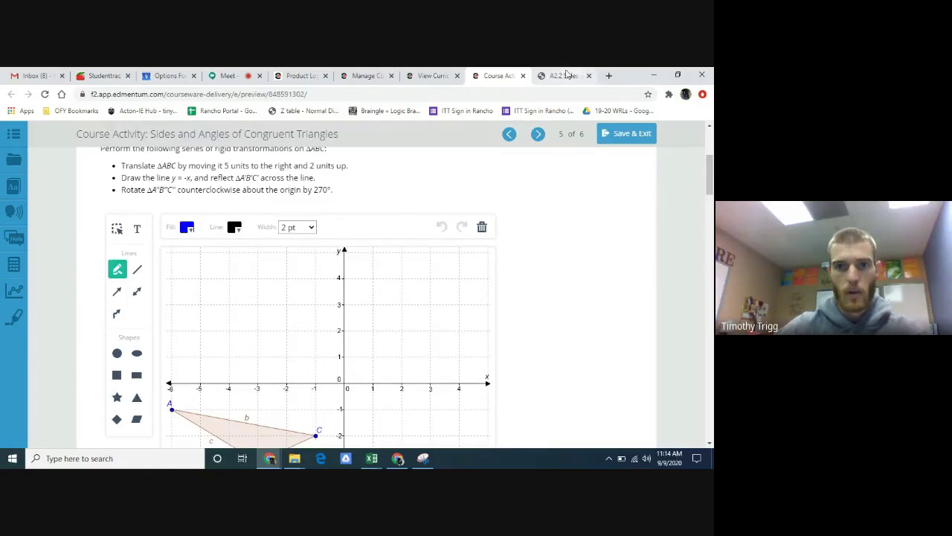
pyautogui.click(565, 75)
pyautogui.click(497, 75)
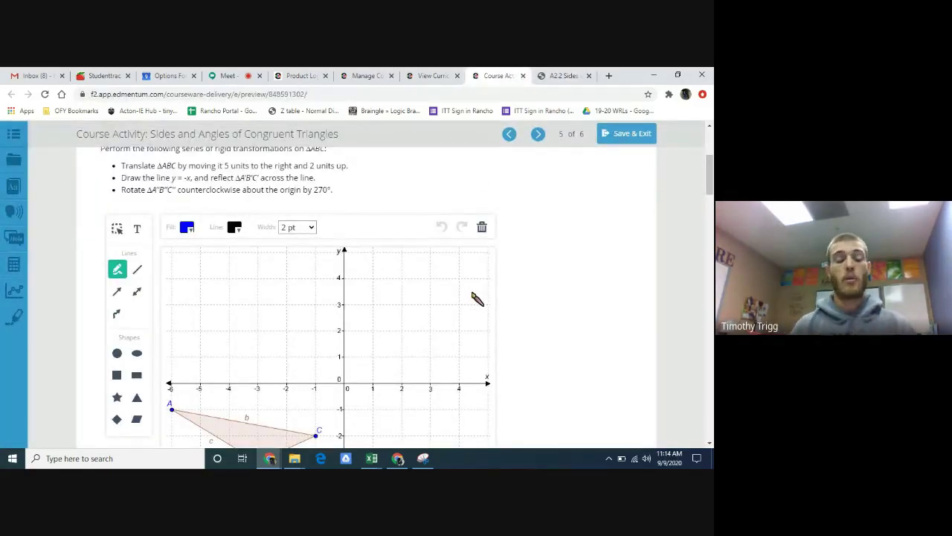
pyautogui.scroll(-3, 538, 258)
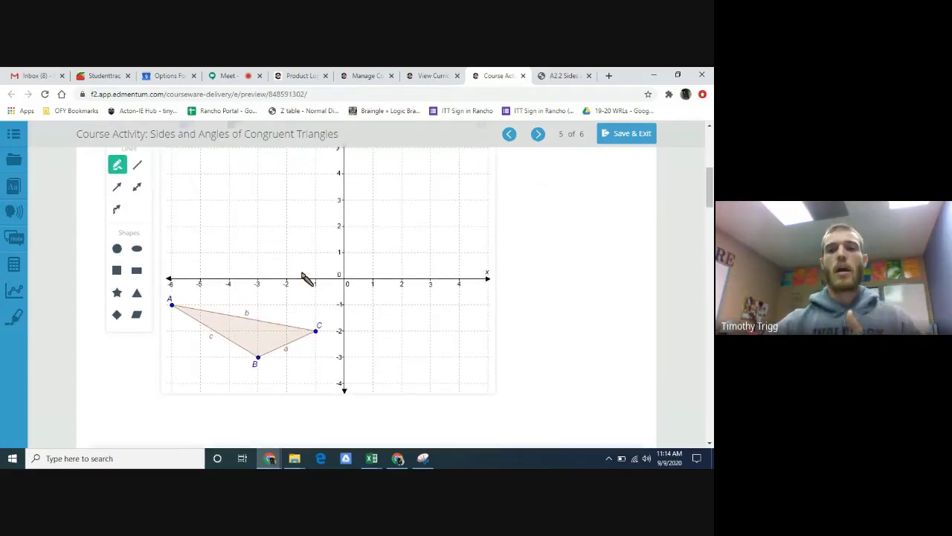
pyautogui.click(544, 80)
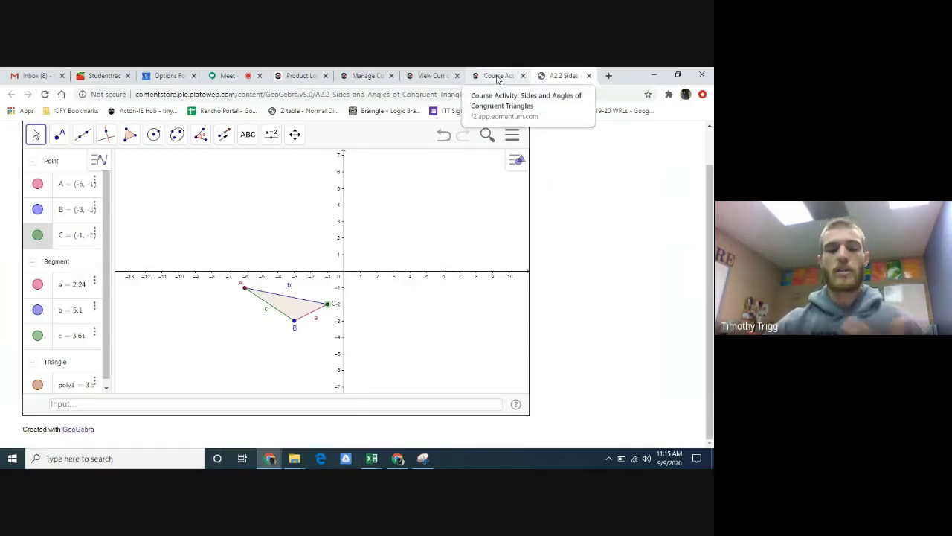
pyautogui.click(497, 76)
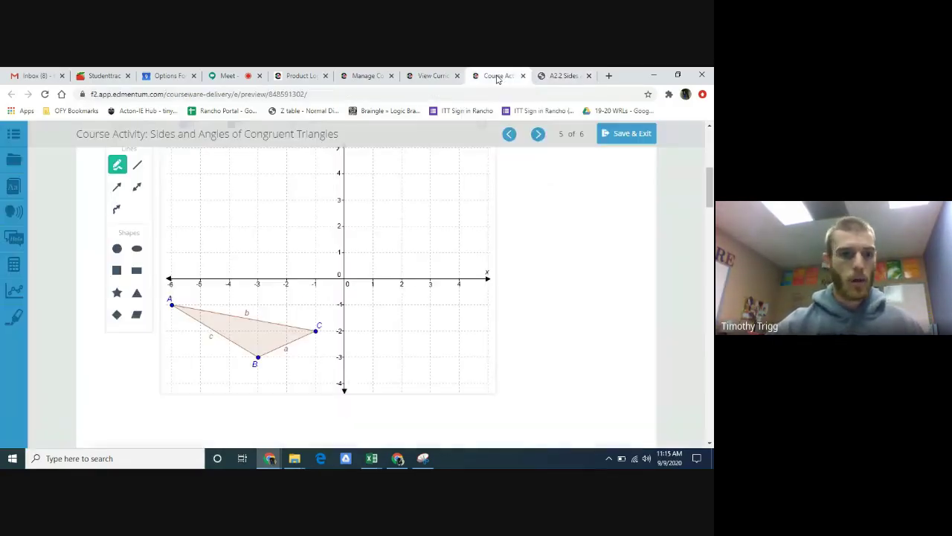
# Mark vertex A translated 5 units right and 2 units up at (-1, 1) freehand on the Part A graph, labeled A'
pyautogui.scroll(3, 531, 251)
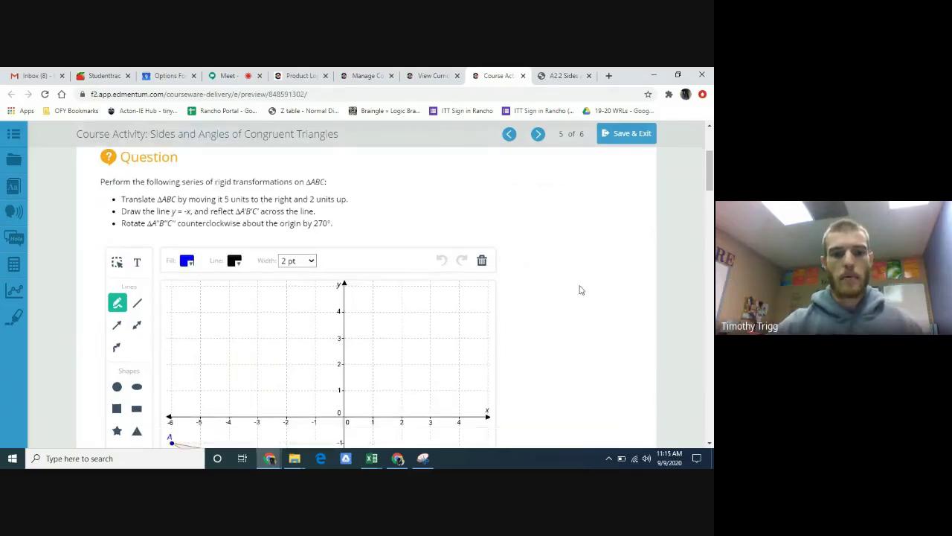
pyautogui.scroll(-3, 578, 289)
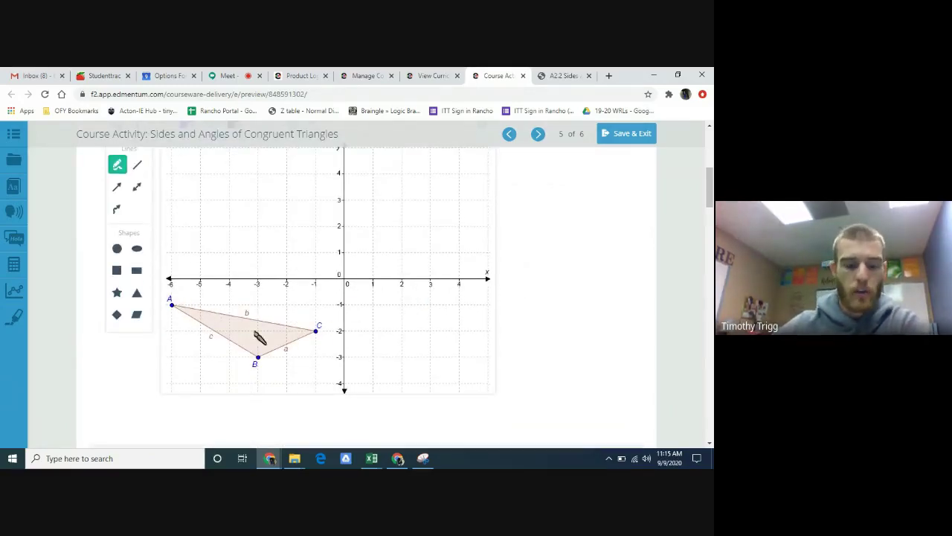
pyautogui.scroll(3, 633, 240)
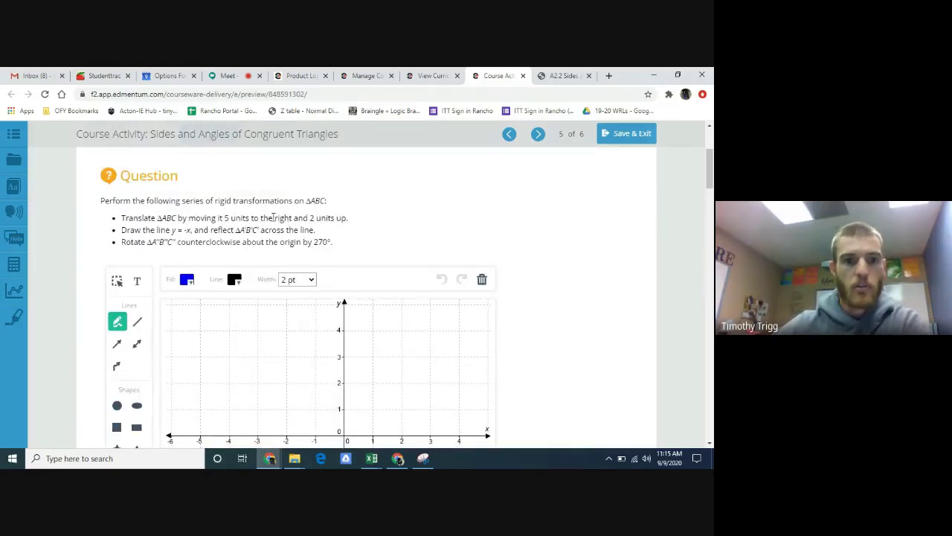
pyautogui.scroll(-1, 530, 244)
pyautogui.scroll(-2, 530, 245)
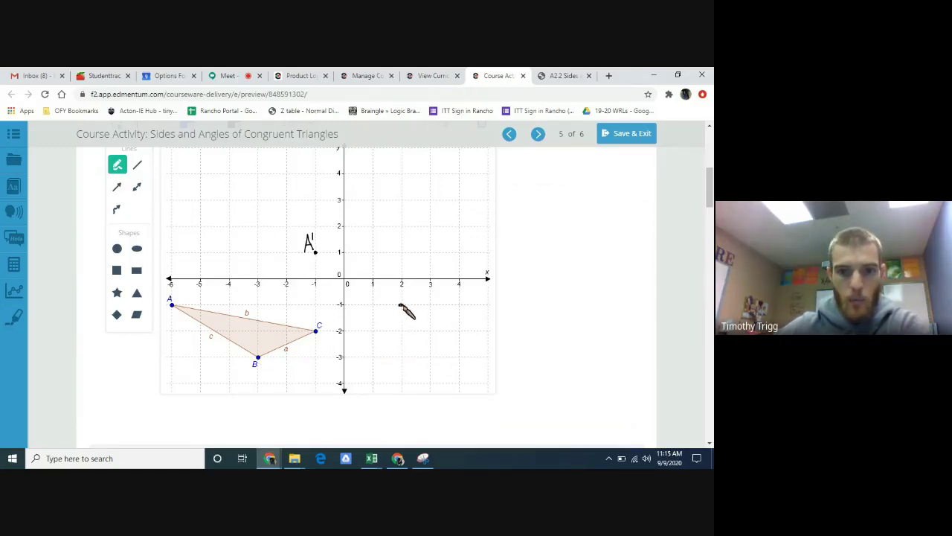
# Mark and label B' at (2, -1) and C' at (4, 0) on the Part A graph, and join triangle A'B'C' with straight lines
pyautogui.moveTo(399, 305); pyautogui.dragTo(406, 311)
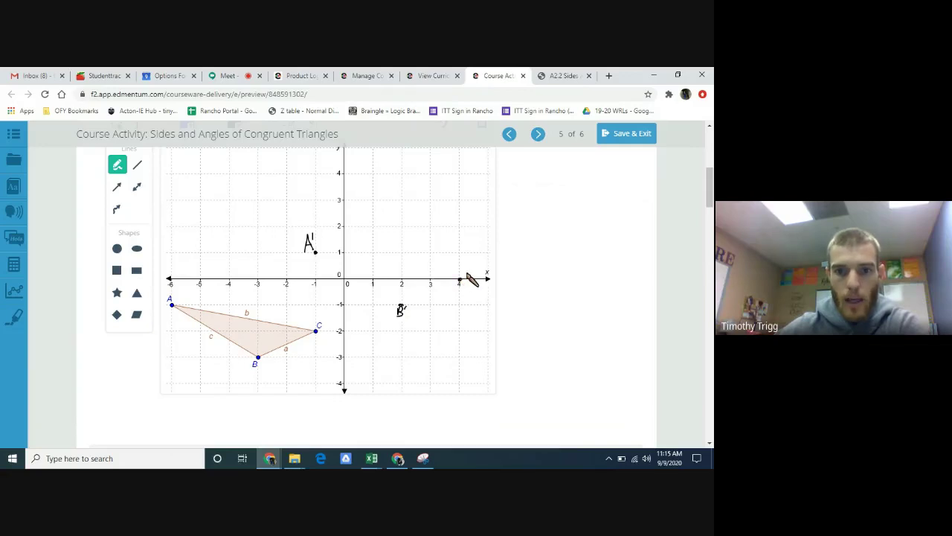
pyautogui.moveTo(471, 270); pyautogui.dragTo(471, 273)
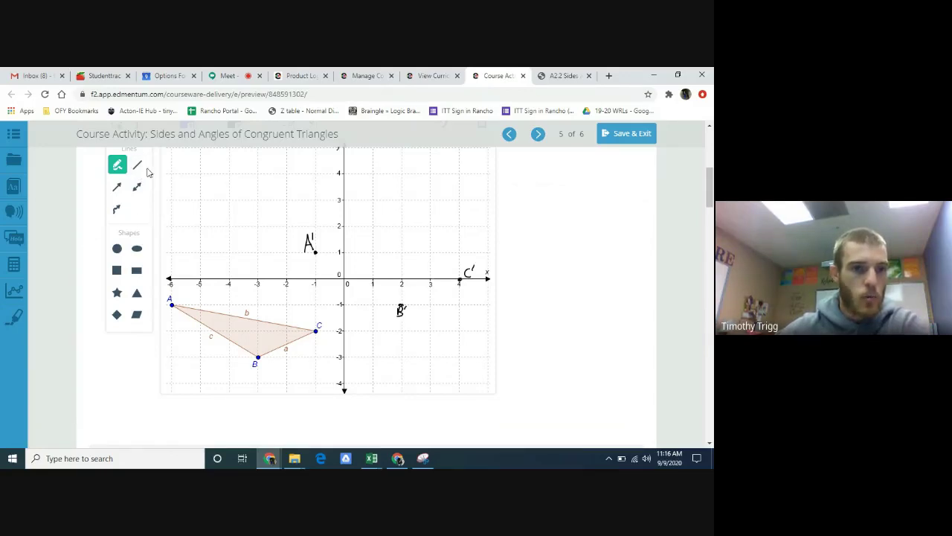
pyautogui.click(141, 167)
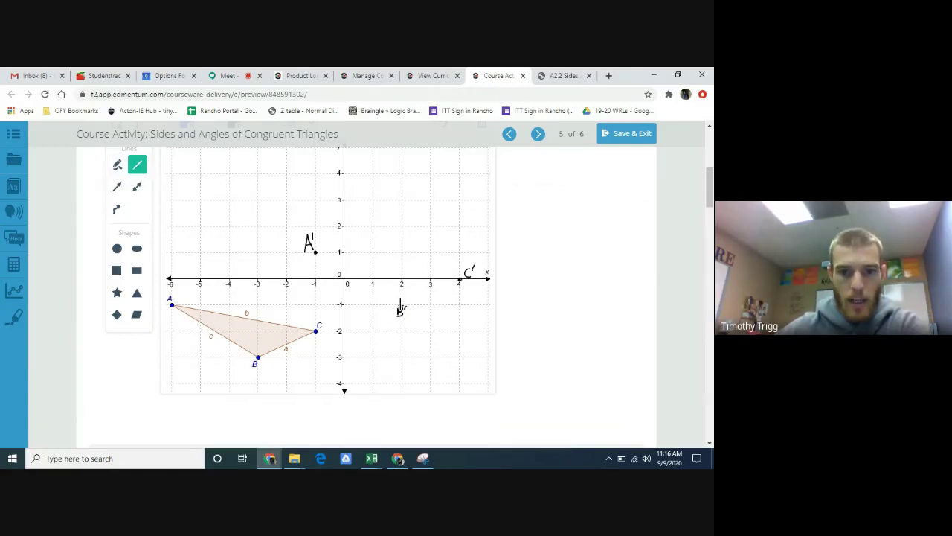
pyautogui.moveTo(400, 307)
pyautogui.mouseDown()
pyautogui.moveTo(314, 245)
pyautogui.moveTo(459, 279)
pyautogui.moveTo(400, 305)
pyautogui.mouseUp()
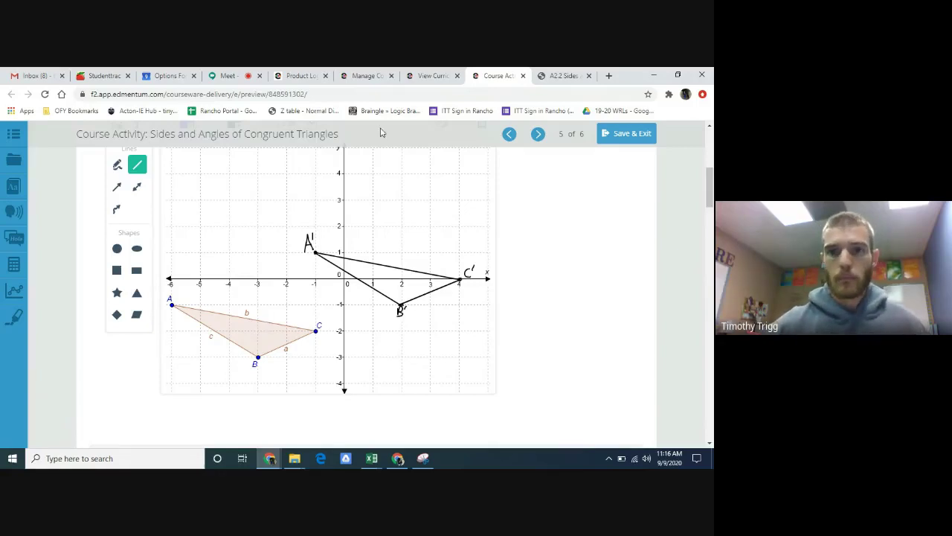
# Switch to the GeoGebra applet and translate triangle ABC by a vector from (1, 1) to (6, 3)
pyautogui.click(548, 79)
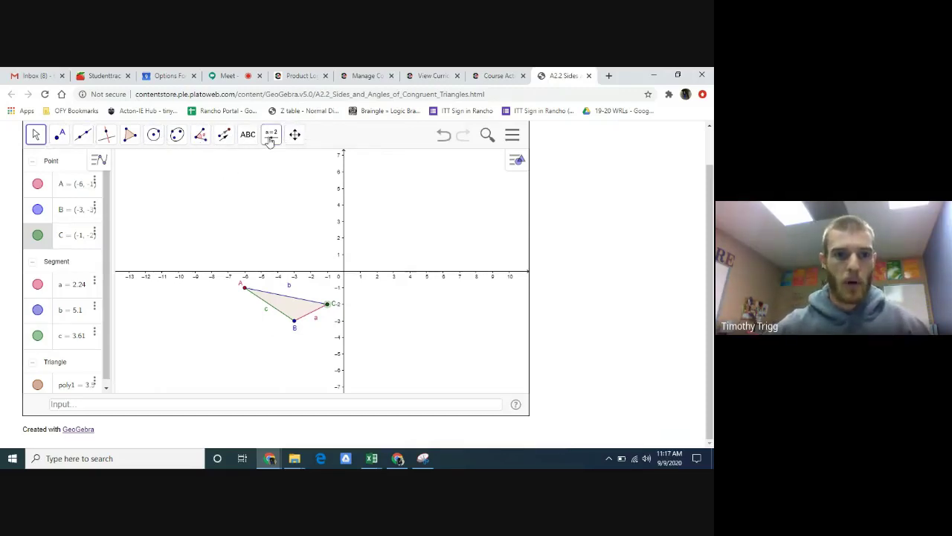
pyautogui.click(226, 135)
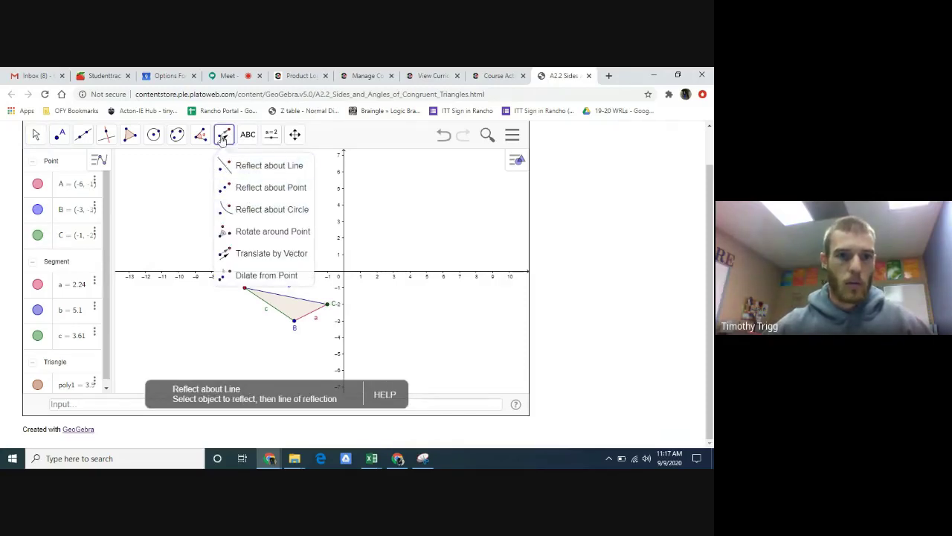
pyautogui.click(260, 254)
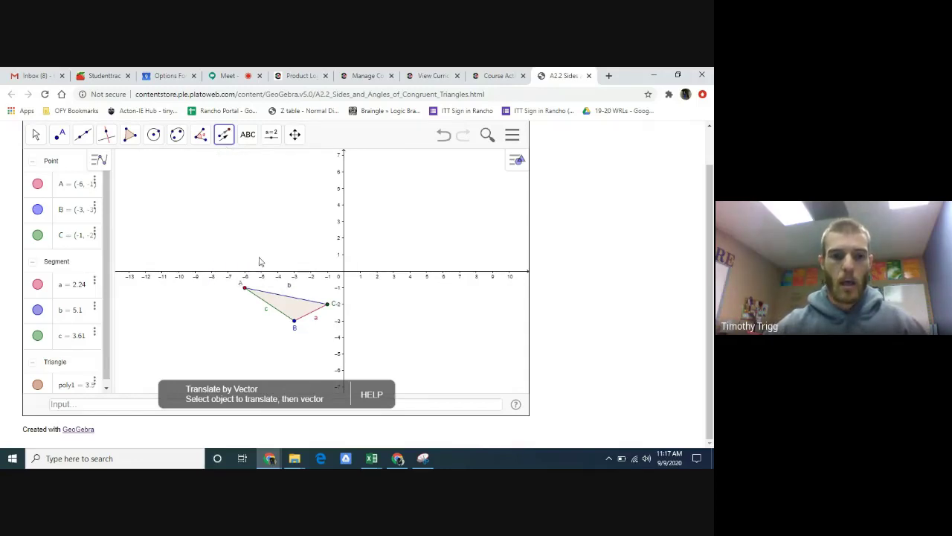
pyautogui.click(293, 310)
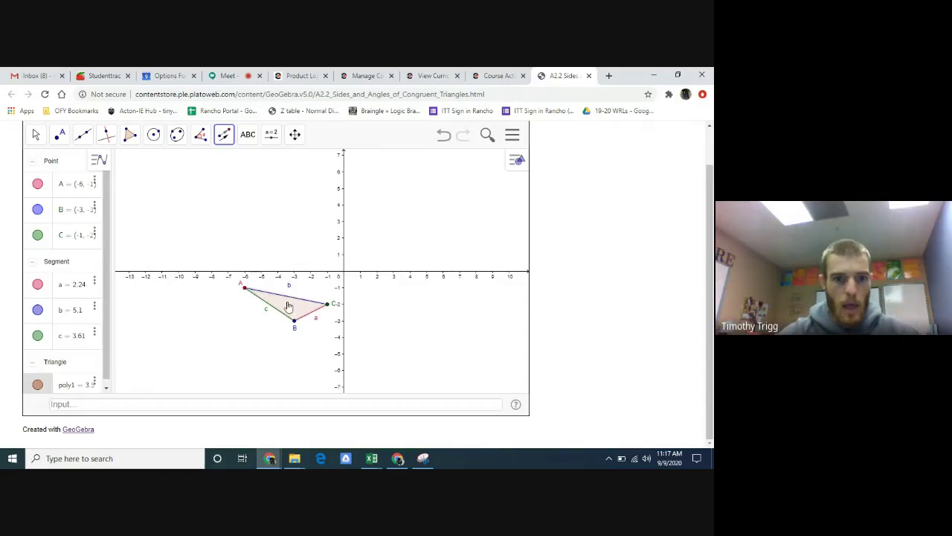
pyautogui.click(245, 290)
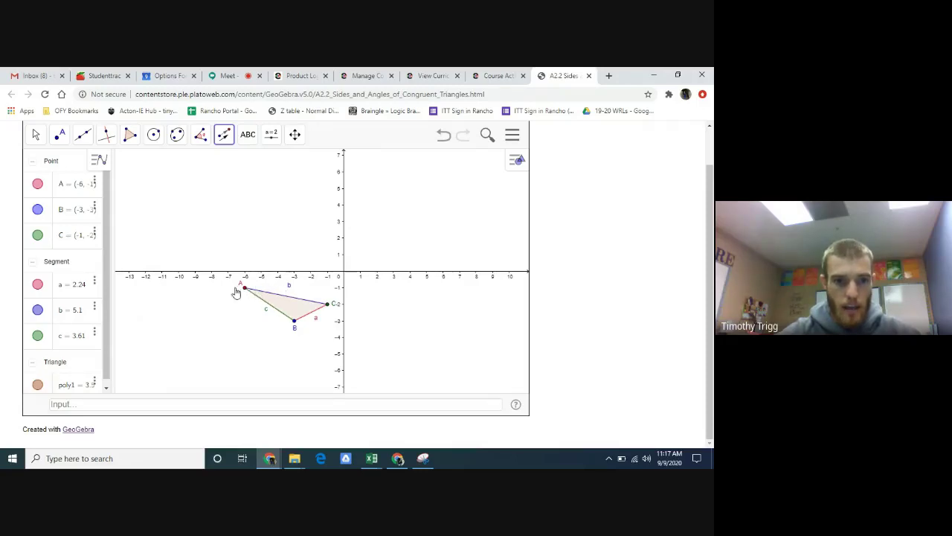
pyautogui.click(287, 308)
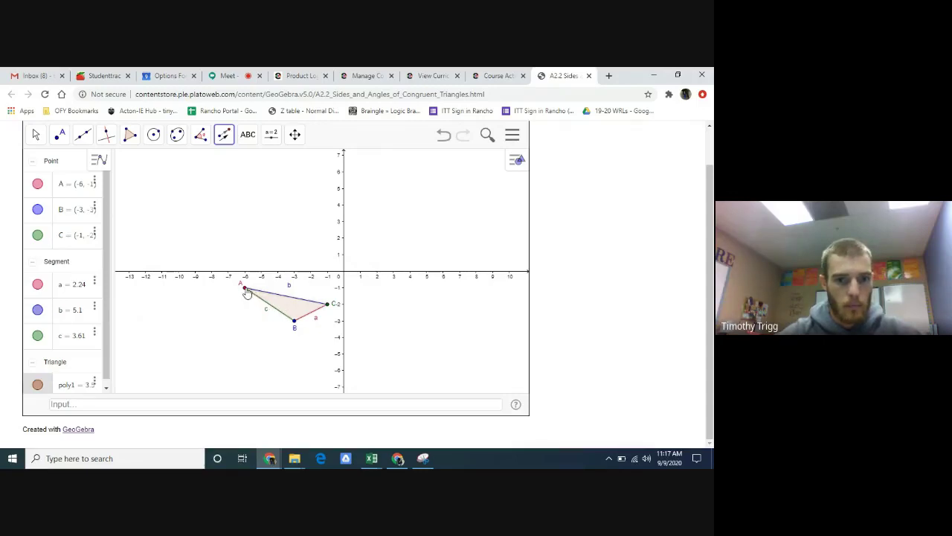
pyautogui.click(270, 303)
pyautogui.click(284, 308)
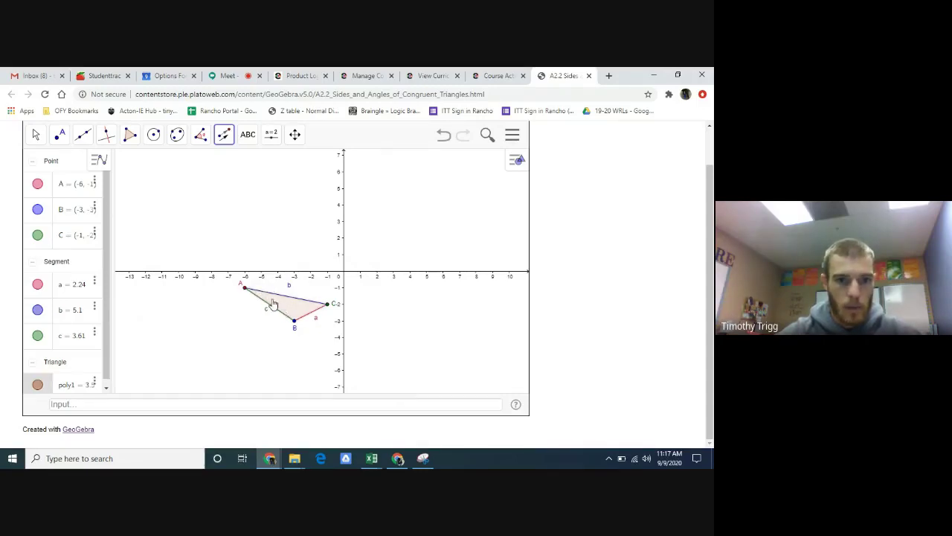
pyautogui.click(249, 282)
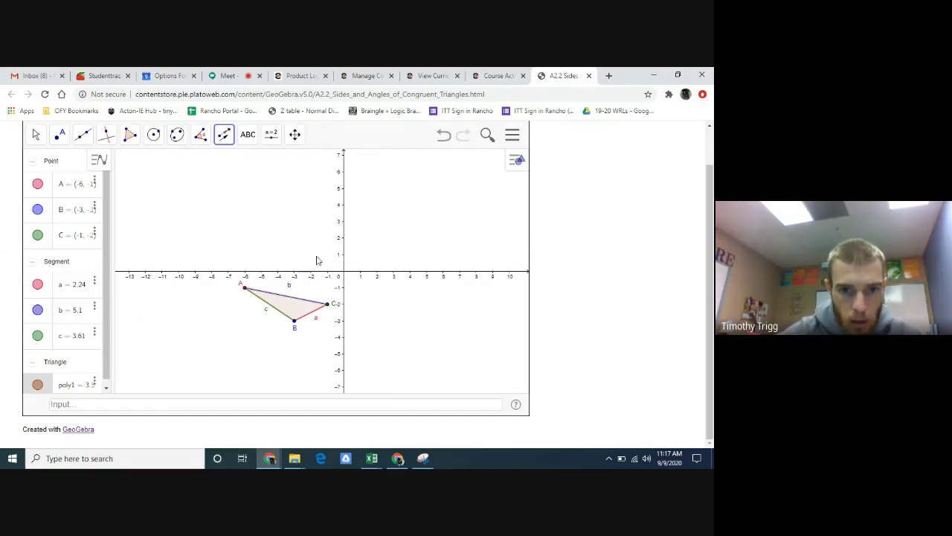
pyautogui.click(360, 255)
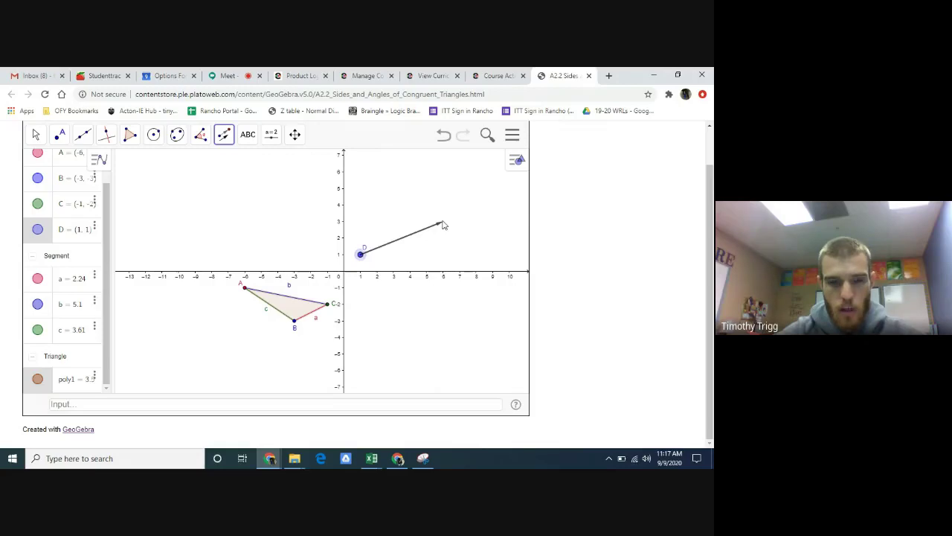
pyautogui.click(443, 223)
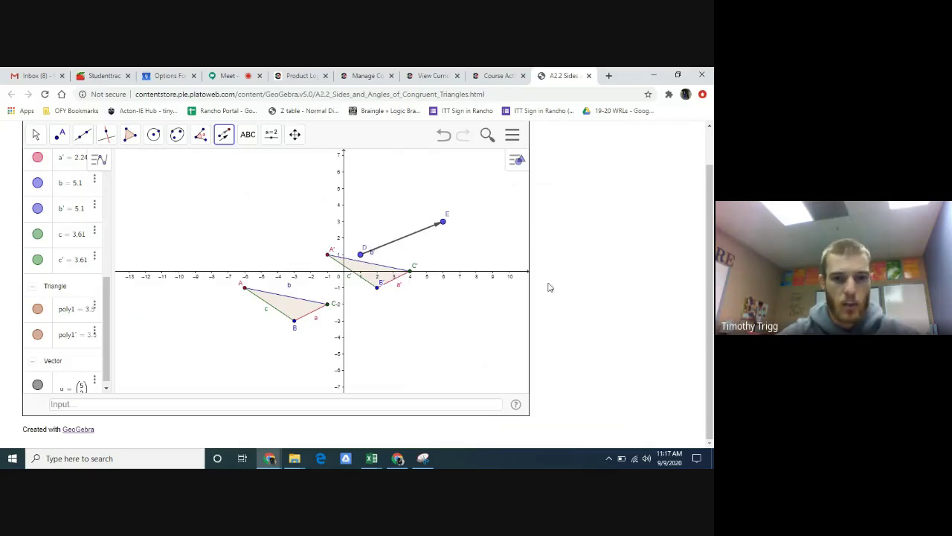
# Hide the translation vector and its two endpoints D and E in the GeoGebra graph
pyautogui.click(36, 137)
pyautogui.rightClick(408, 239)
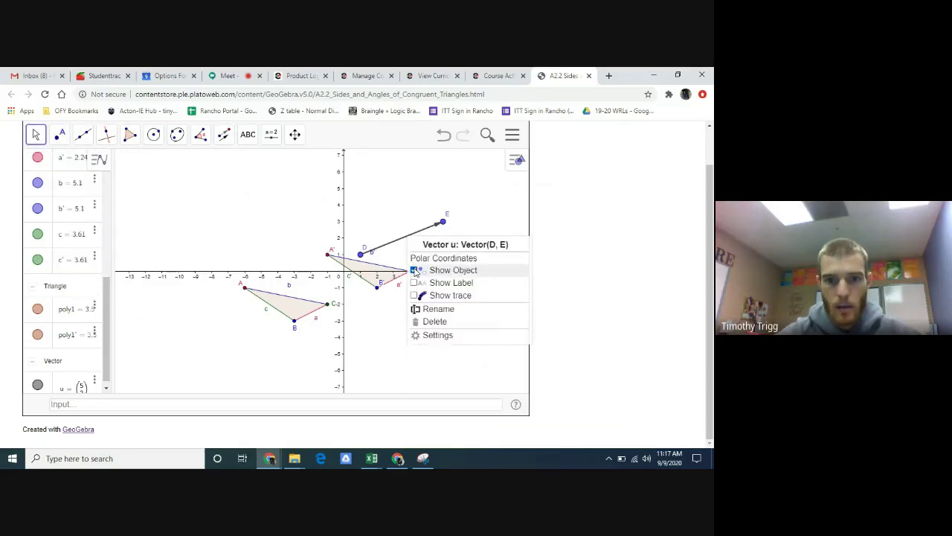
pyautogui.click(416, 270)
pyautogui.rightClick(443, 221)
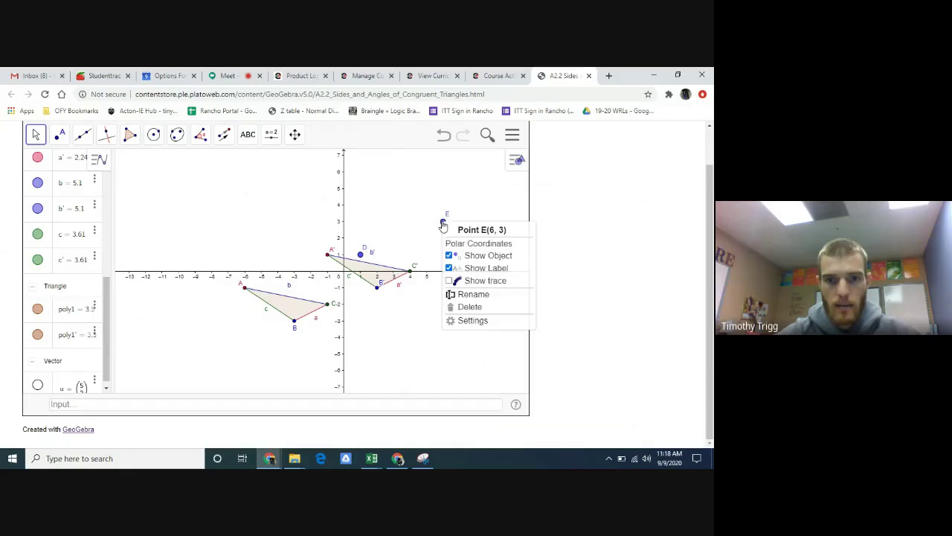
pyautogui.click(456, 255)
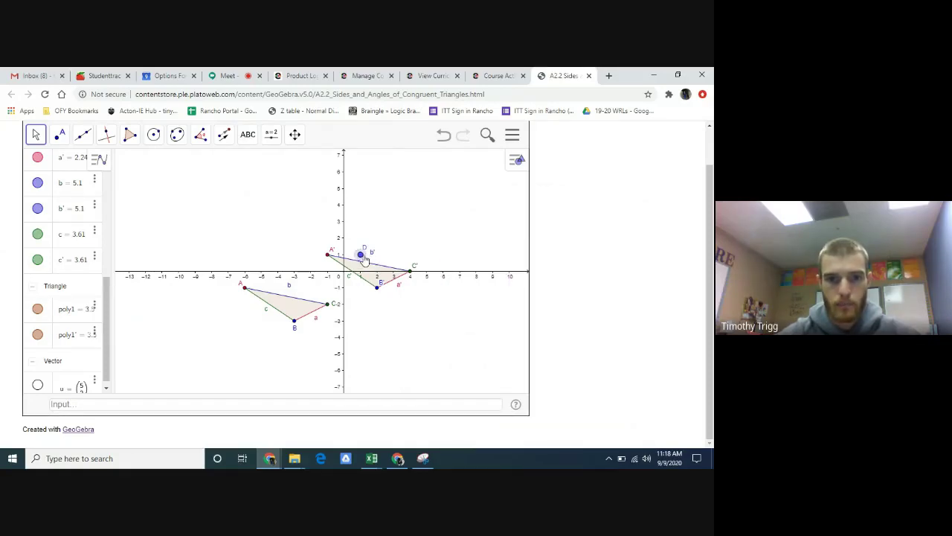
pyautogui.rightClick(361, 255)
pyautogui.click(384, 289)
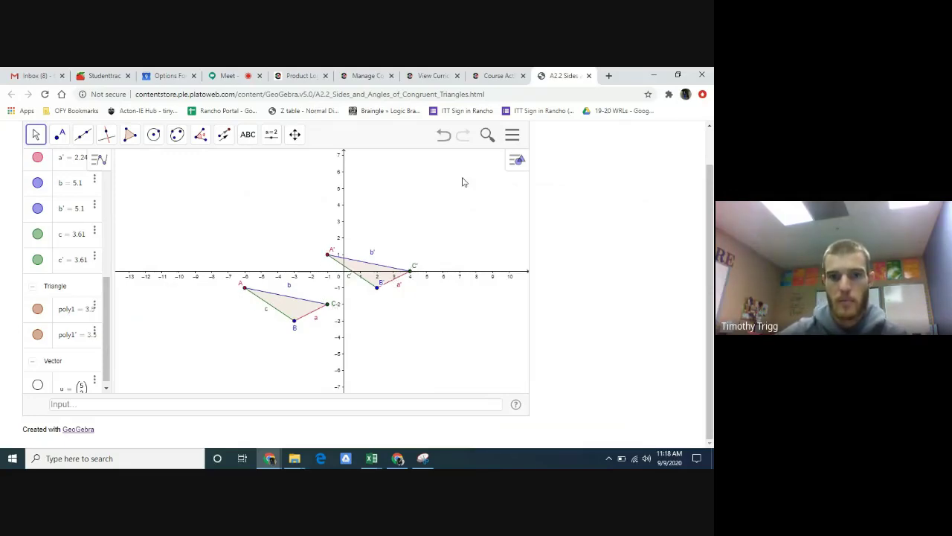
# Compare the hand-drawn triangle A'B'C' on the Part A graph with the translated triangle in GeoGebra
pyautogui.click(502, 74)
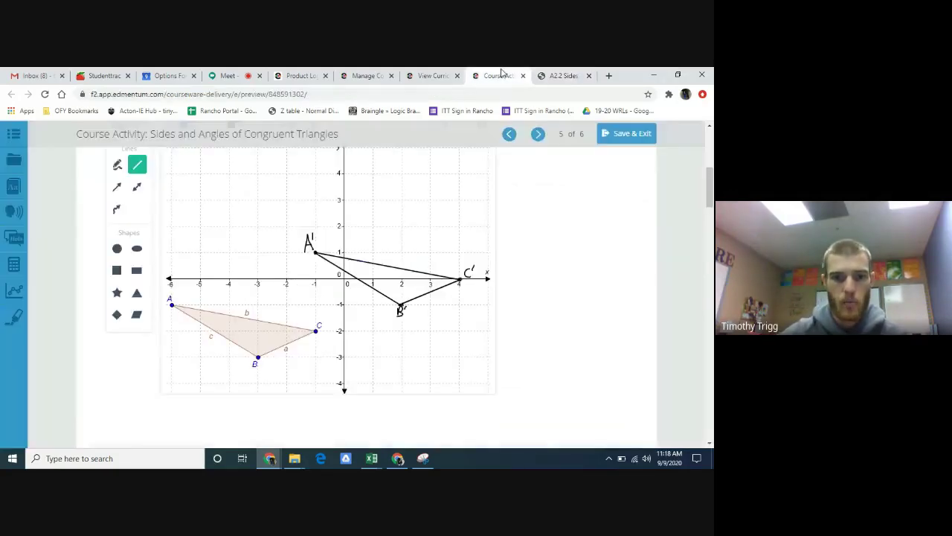
pyautogui.click(545, 81)
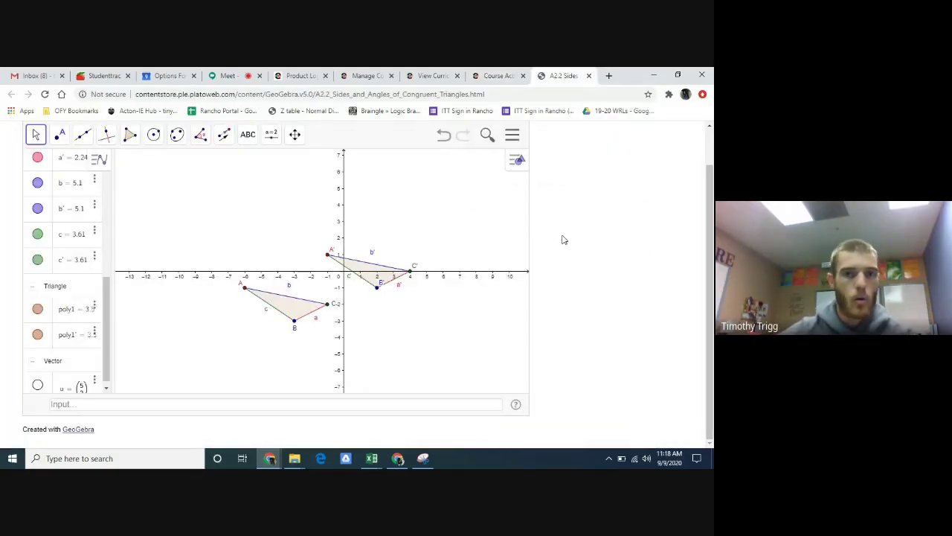
pyautogui.click(502, 75)
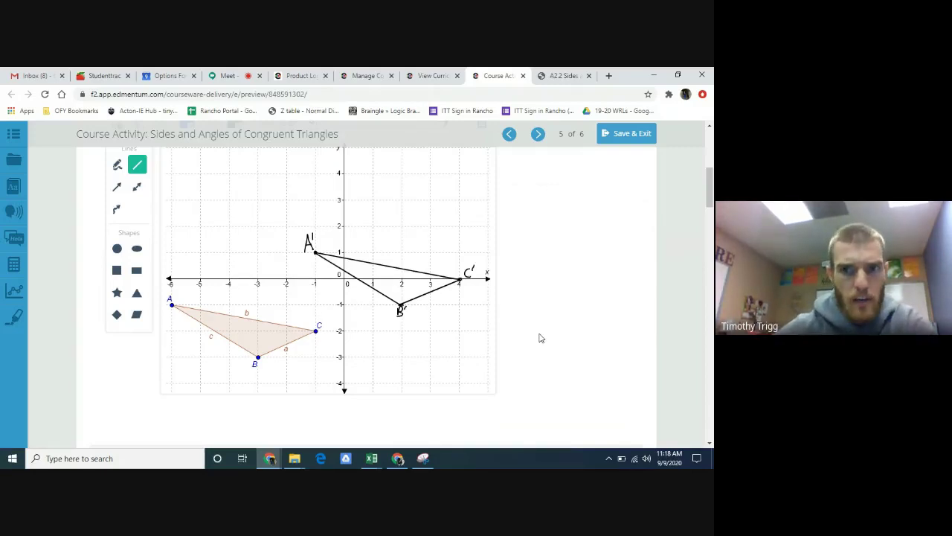
pyautogui.scroll(3, 555, 332)
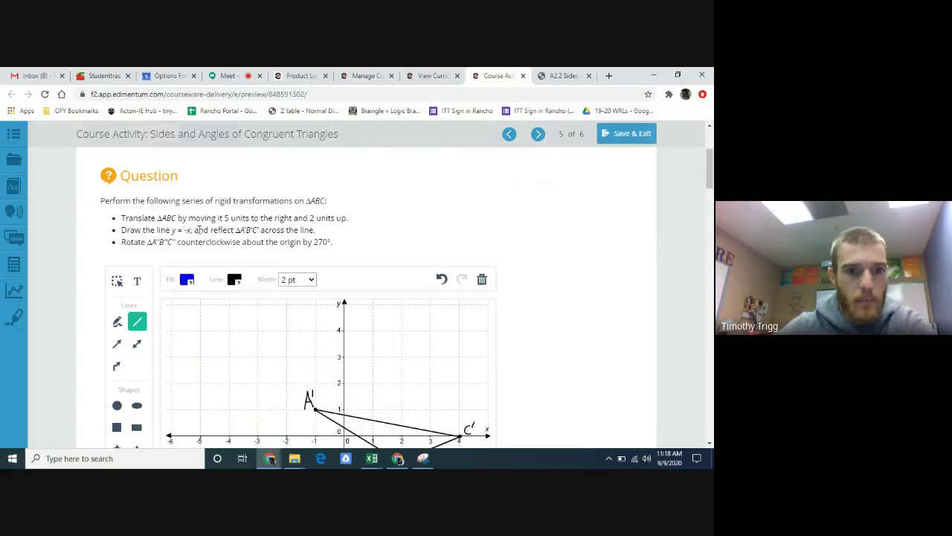
pyautogui.scroll(-2, 586, 303)
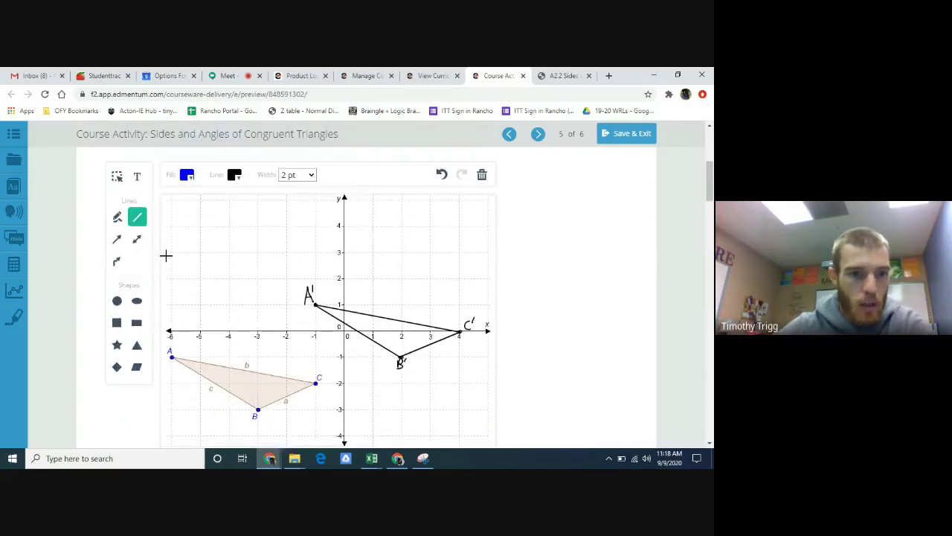
pyautogui.click(137, 238)
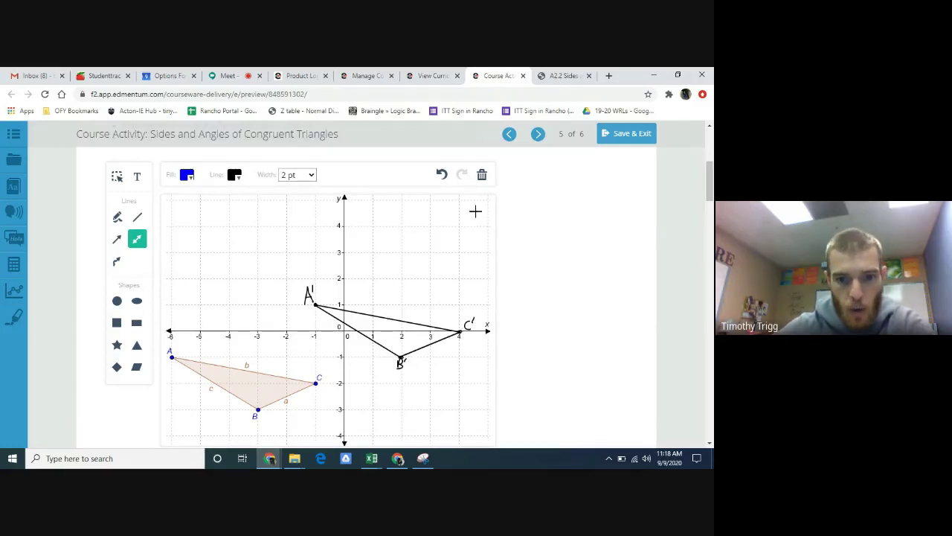
pyautogui.scroll(-1, 434, 303)
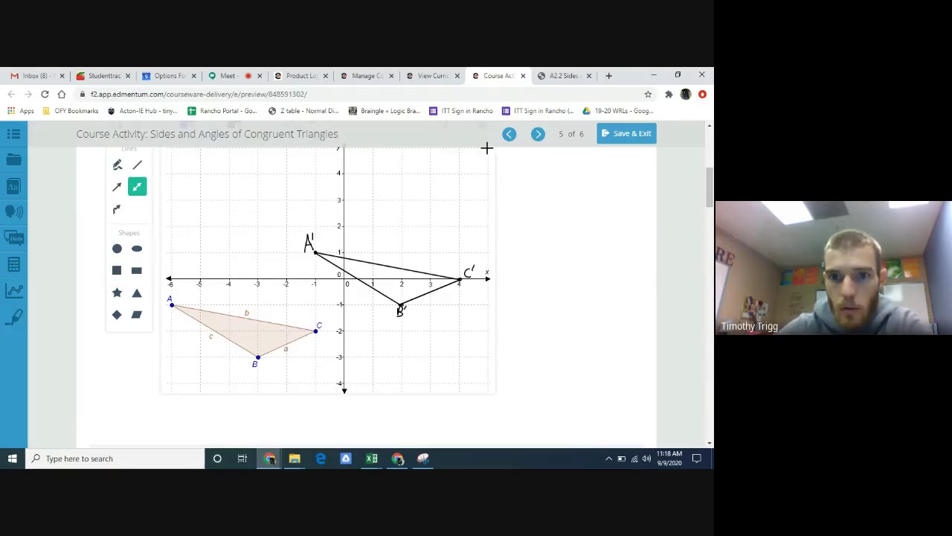
pyautogui.moveTo(487, 148); pyautogui.dragTo(223, 387)
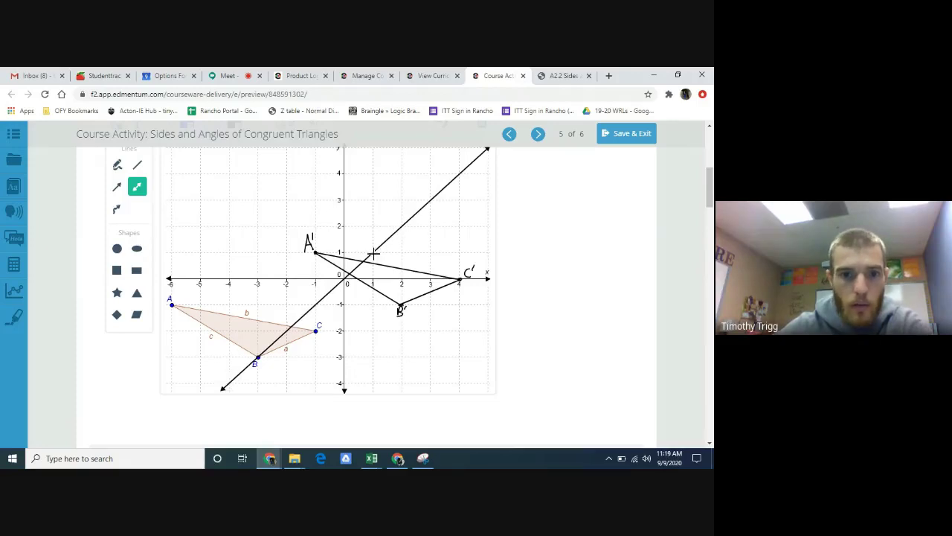
pyautogui.scroll(2, 614, 257)
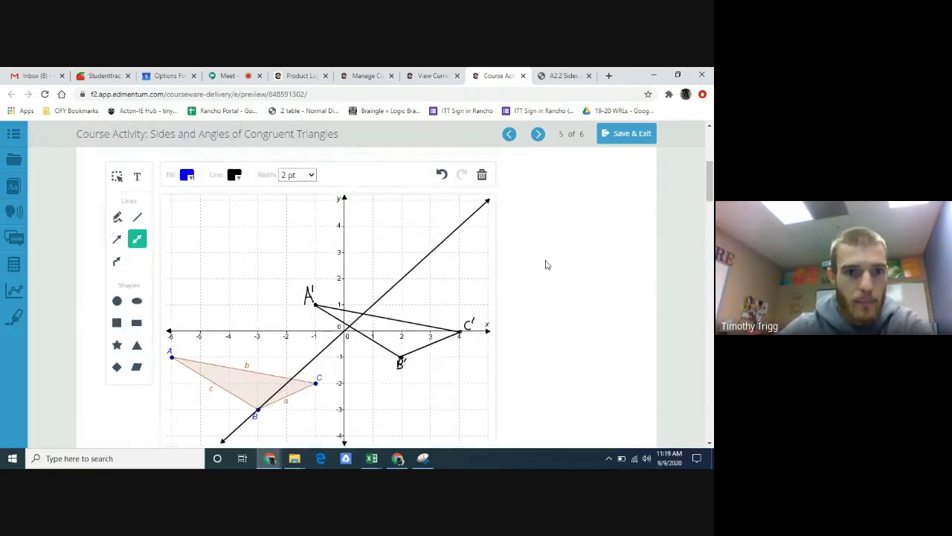
pyautogui.click(442, 175)
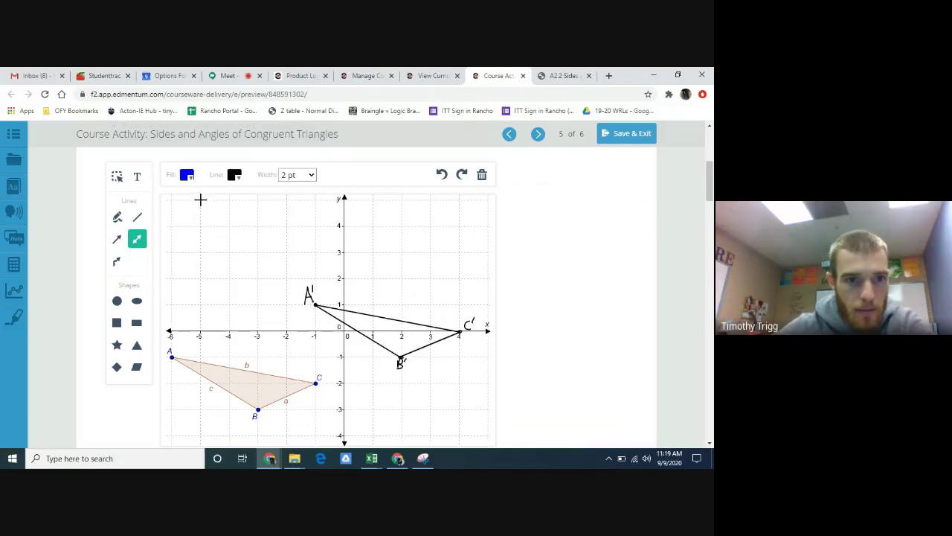
# Draw the reflection line y = -x as a double-headed line from (-5, 5) through the origin on the Part A graph
pyautogui.moveTo(202, 201); pyautogui.dragTo(471, 444)
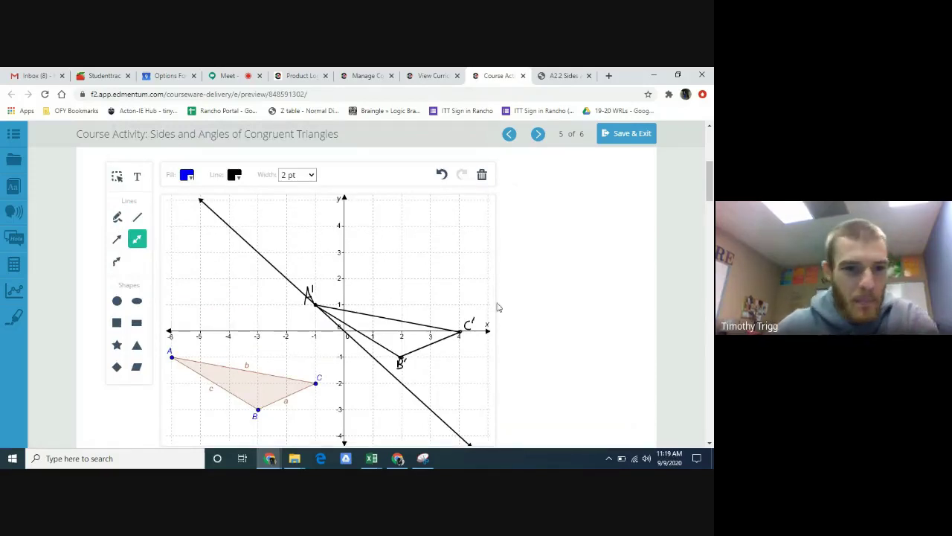
# Mark the vertices reflected across y = -x freehand, labeling A'' at (-1, 1), B'' at (1, -2) and C'' at (0, -4)
pyautogui.click(116, 216)
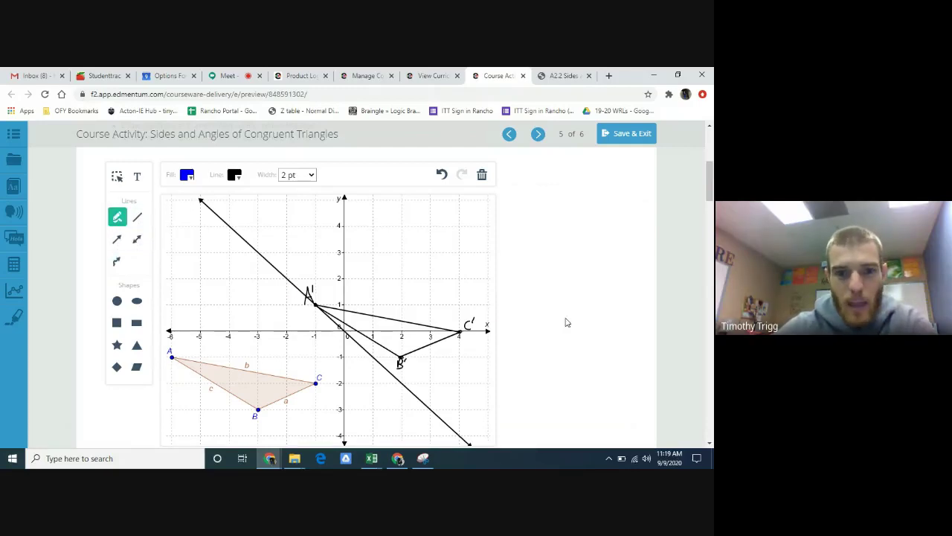
pyautogui.scroll(-1, 553, 324)
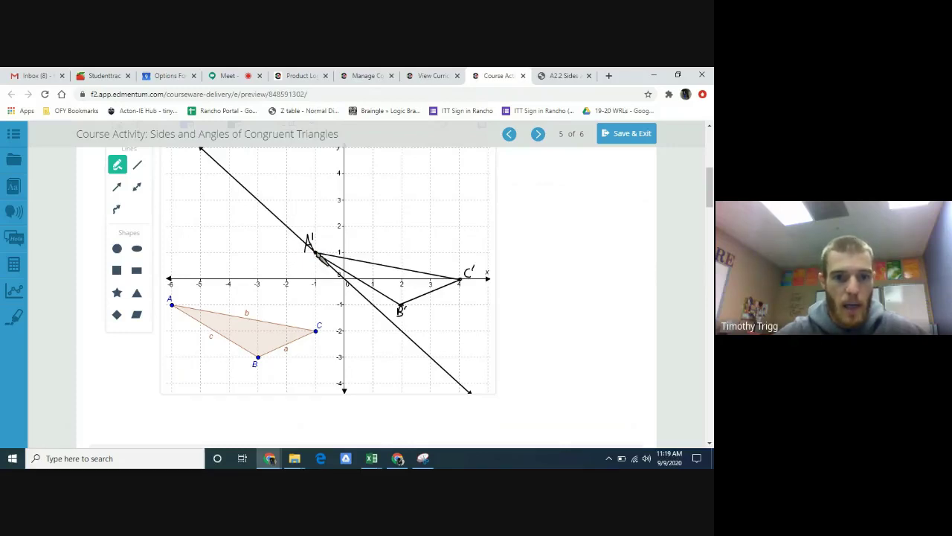
pyautogui.moveTo(313, 257)
pyautogui.mouseDown()
pyautogui.moveTo(297, 257)
pyautogui.moveTo(306, 242)
pyautogui.moveTo(304, 253)
pyautogui.mouseUp()
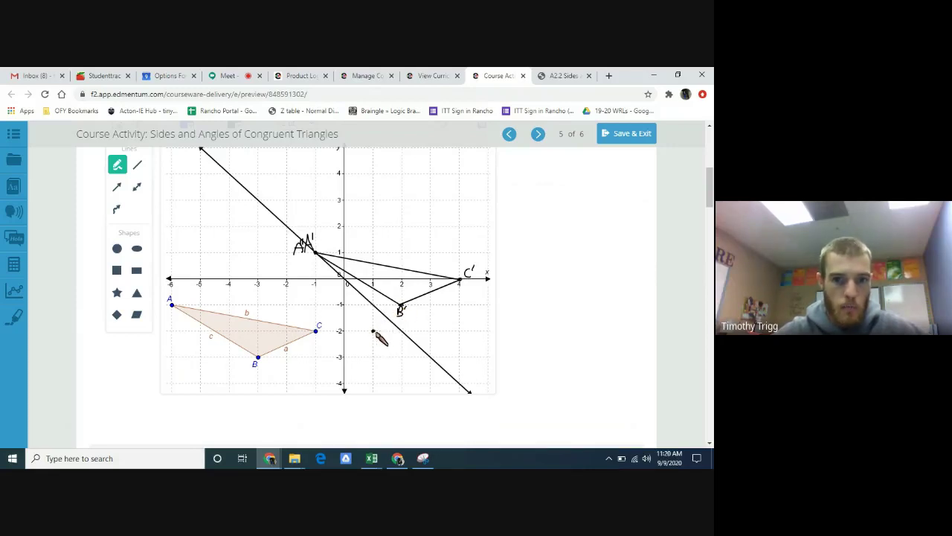
pyautogui.moveTo(375, 332); pyautogui.dragTo(383, 342)
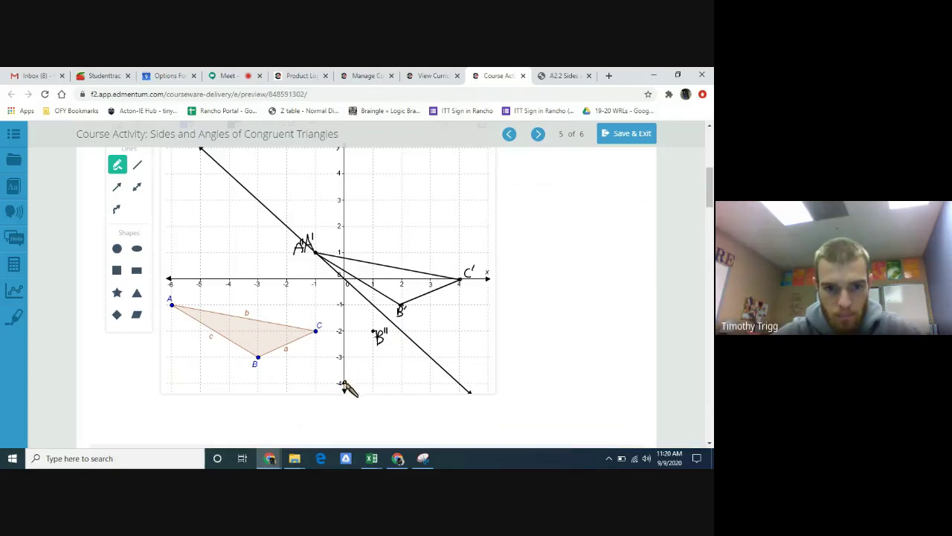
pyautogui.moveTo(359, 382)
pyautogui.mouseDown()
pyautogui.moveTo(357, 391)
pyautogui.moveTo(363, 383)
pyautogui.mouseUp()
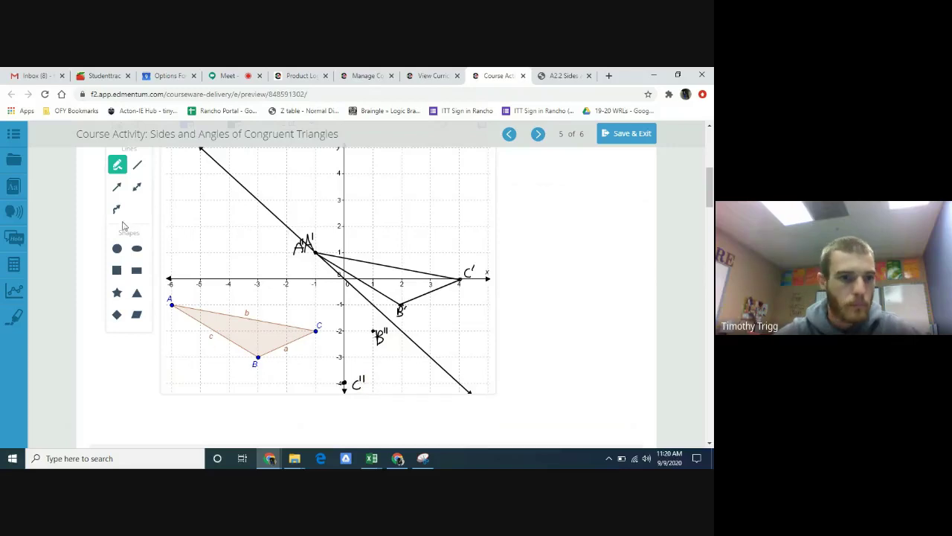
pyautogui.scroll(1, 141, 191)
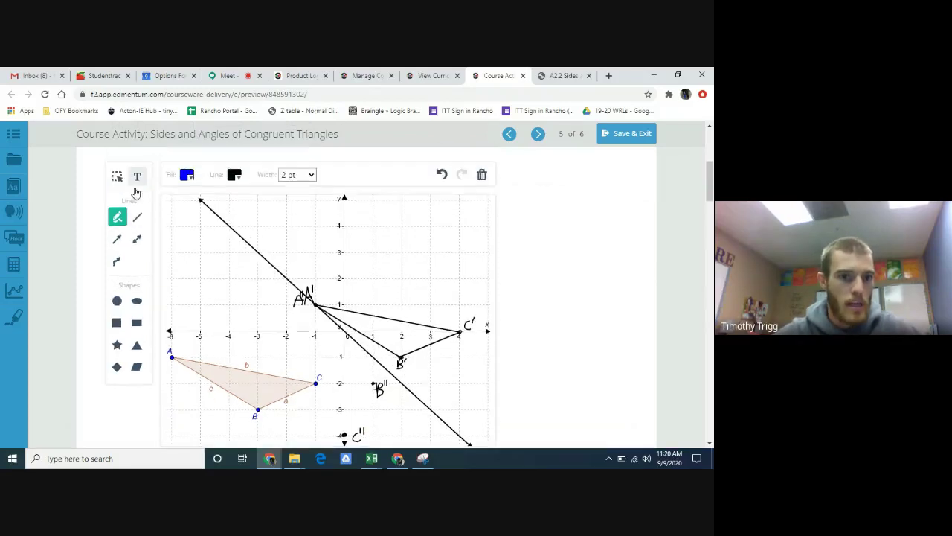
# Connect A'', B'' and C'' with straight segments to form the reflected triangle on the Part A graph
pyautogui.click(137, 216)
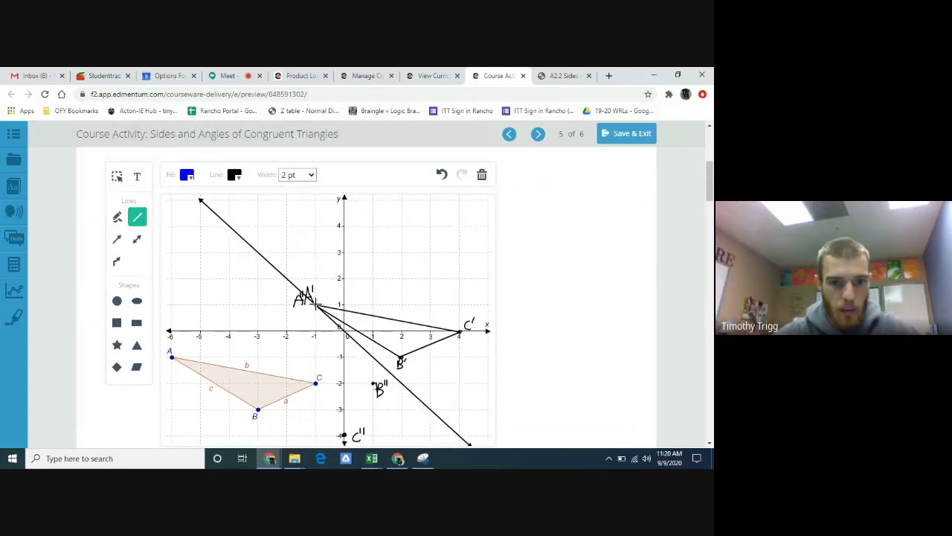
pyautogui.moveTo(317, 305)
pyautogui.mouseDown()
pyautogui.moveTo(344, 438)
pyautogui.moveTo(372, 384)
pyautogui.mouseUp()
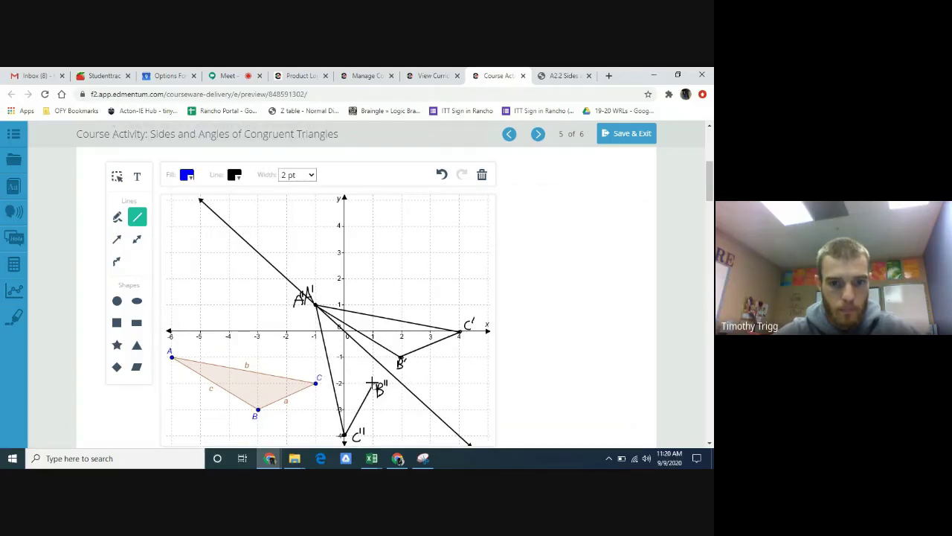
pyautogui.moveTo(328, 325); pyautogui.dragTo(316, 305)
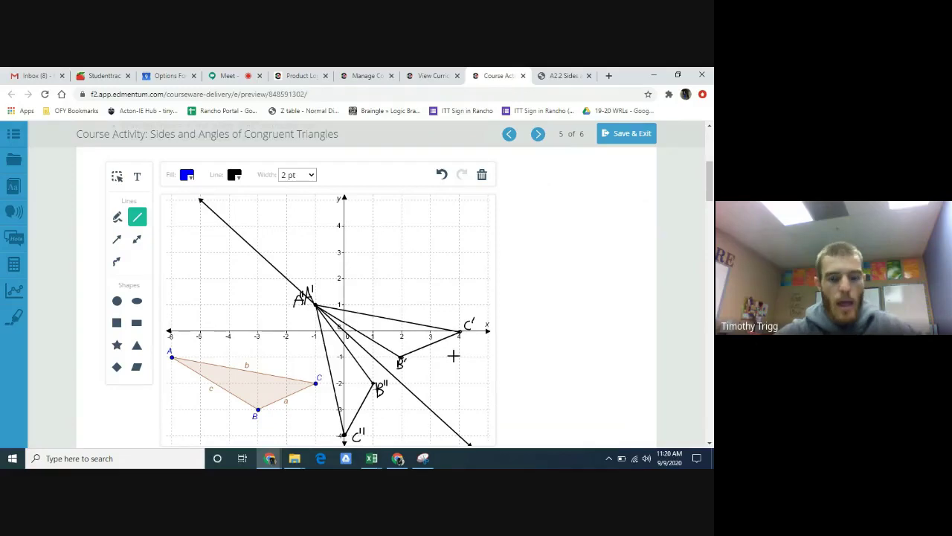
pyautogui.scroll(-1, 565, 371)
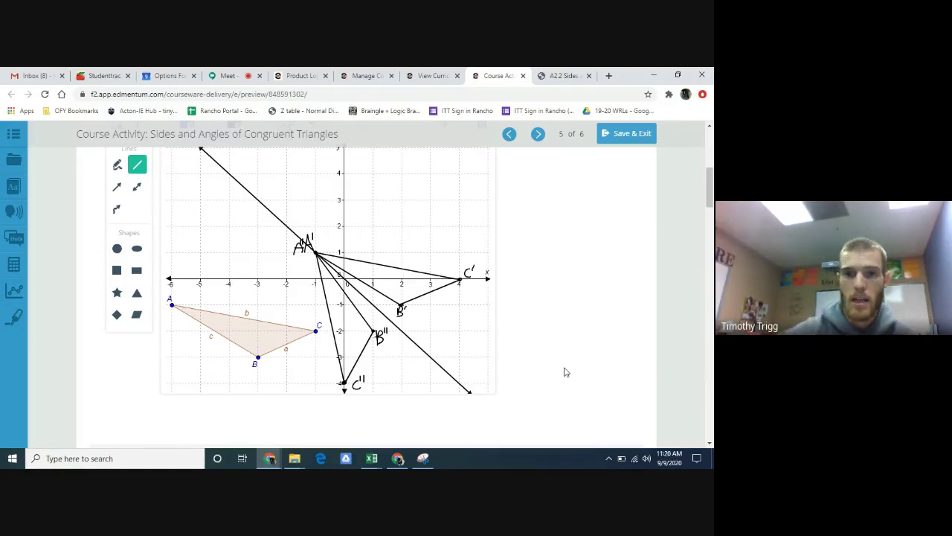
# Switch to GeoGebra and draw the line y = -x through (0, 0) and (1, -1)
pyautogui.click(563, 75)
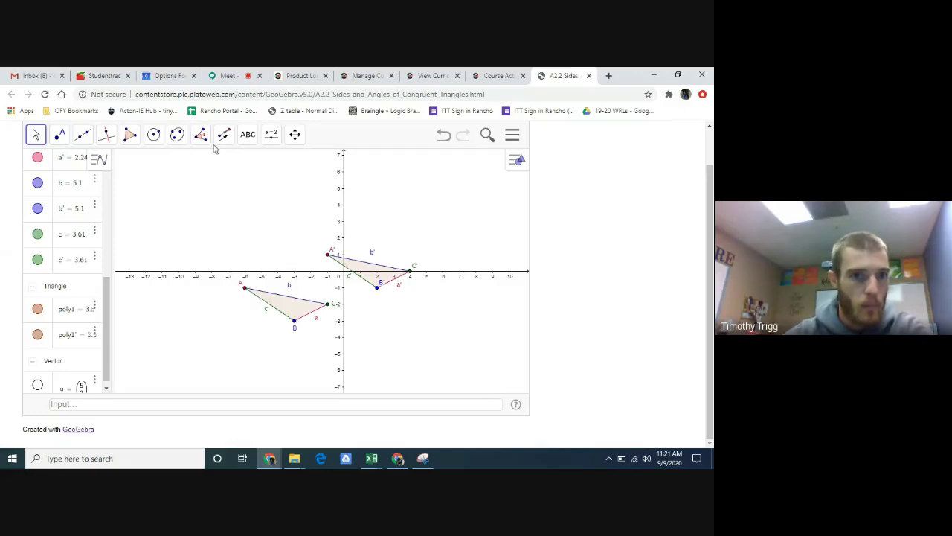
pyautogui.click(84, 138)
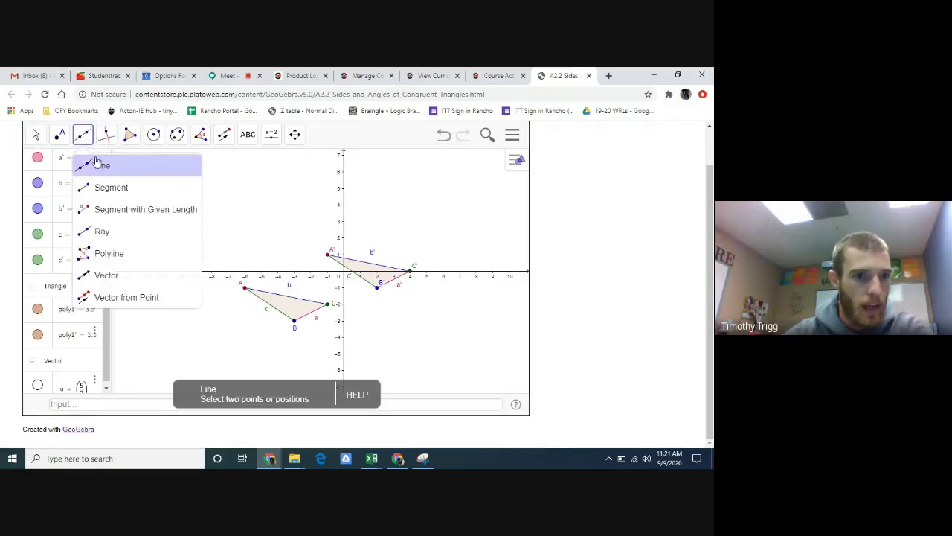
pyautogui.click(101, 167)
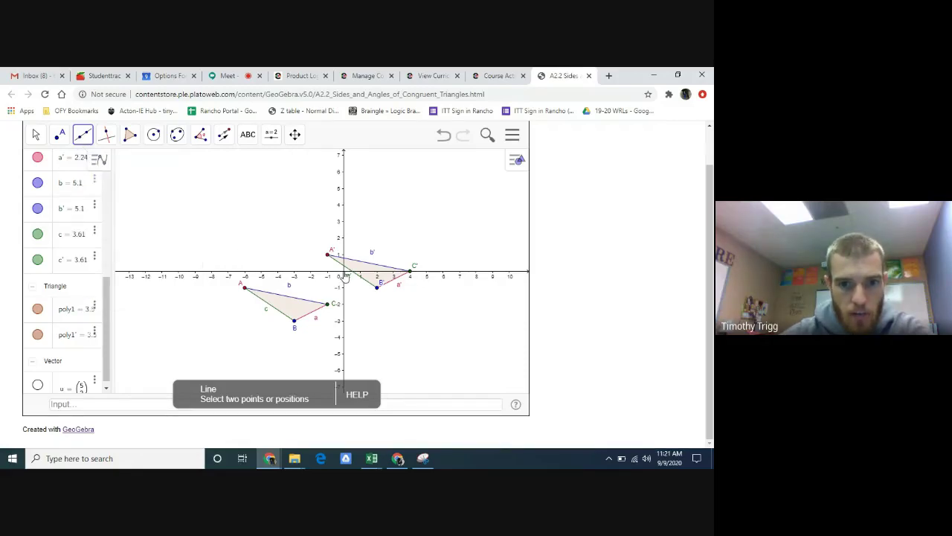
pyautogui.click(345, 274)
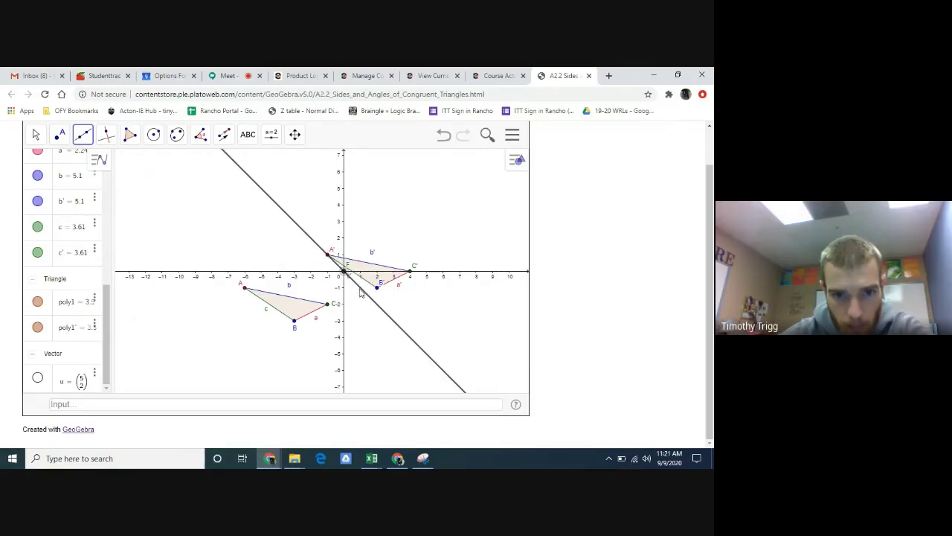
pyautogui.click(360, 287)
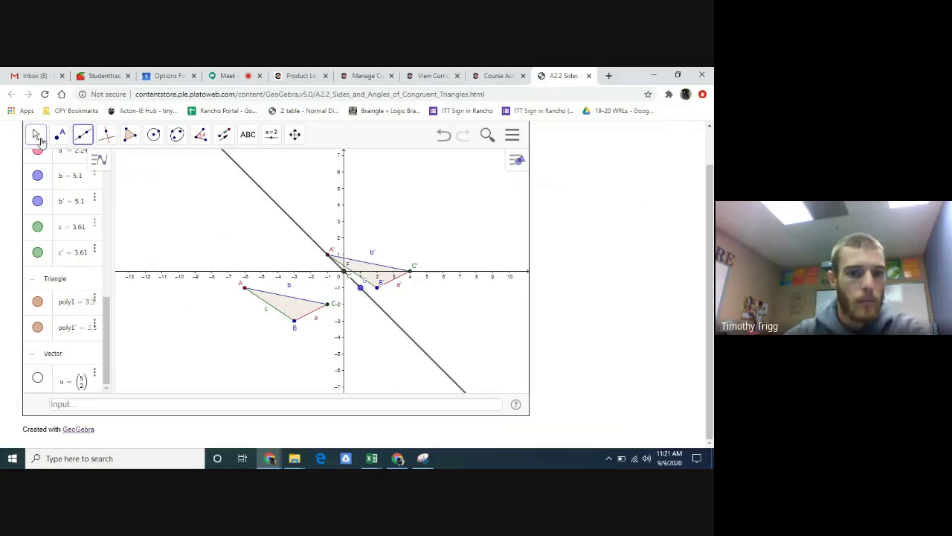
# Hide the point at (1, -1) on the reflection line, keeping the point at the origin shown
pyautogui.click(37, 138)
pyautogui.click(362, 293)
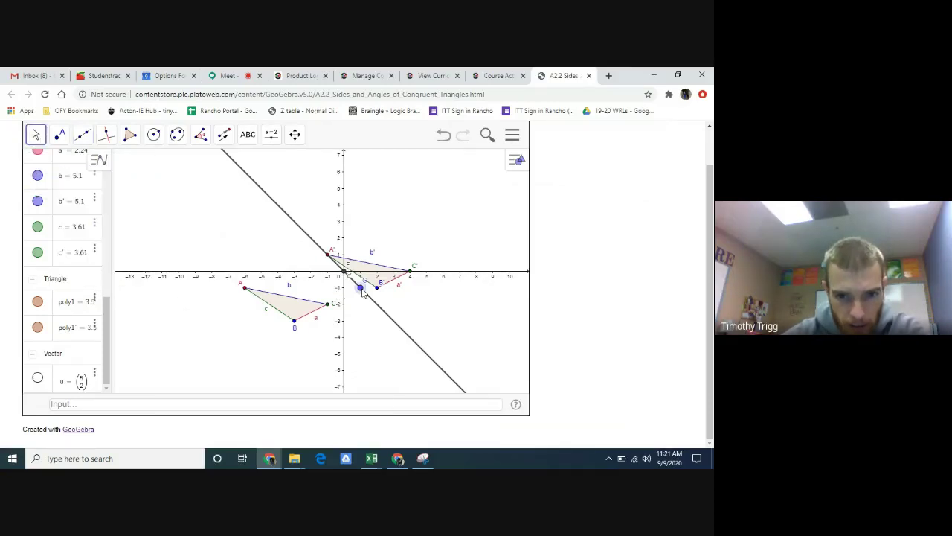
pyautogui.rightClick(362, 292)
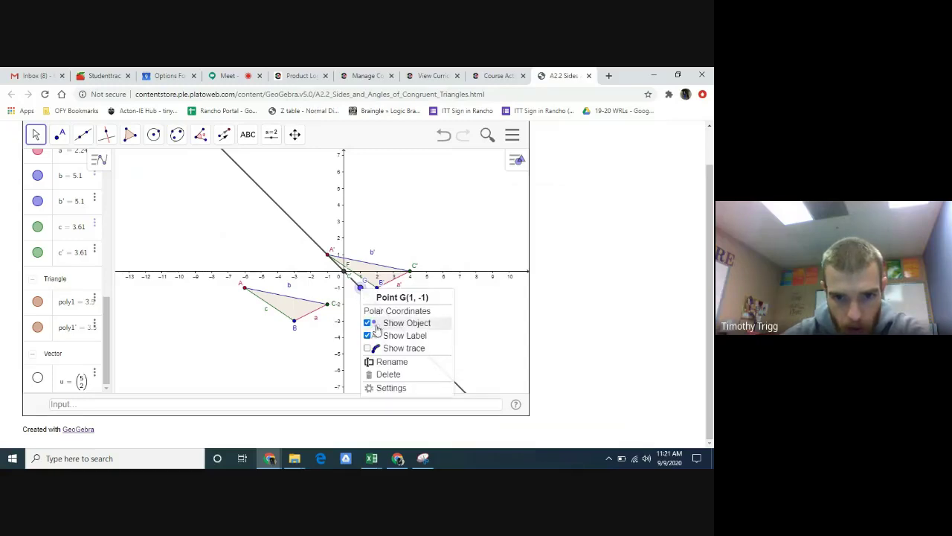
pyautogui.click(365, 323)
pyautogui.rightClick(344, 275)
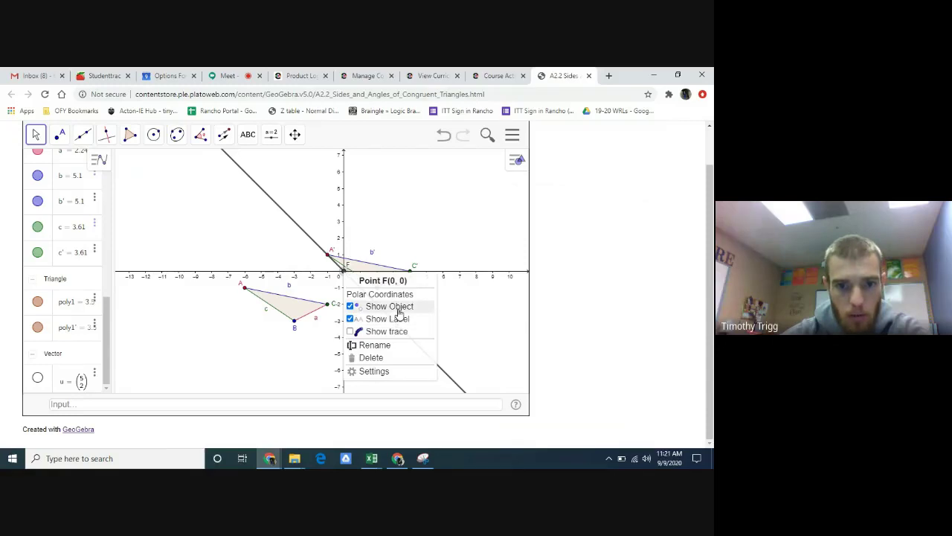
pyautogui.click(450, 321)
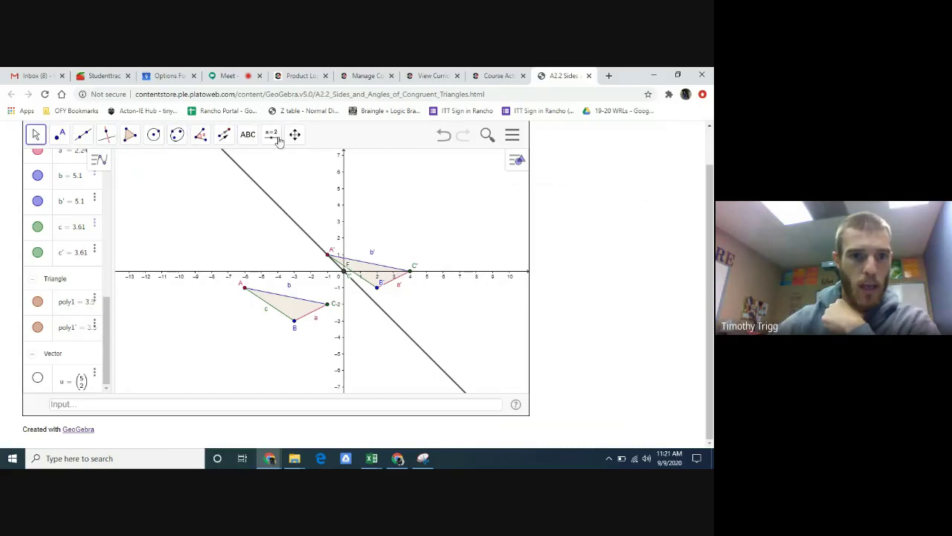
# Reflect triangle A'B'C' about the line y = -x with Reflect about Line
pyautogui.click(225, 137)
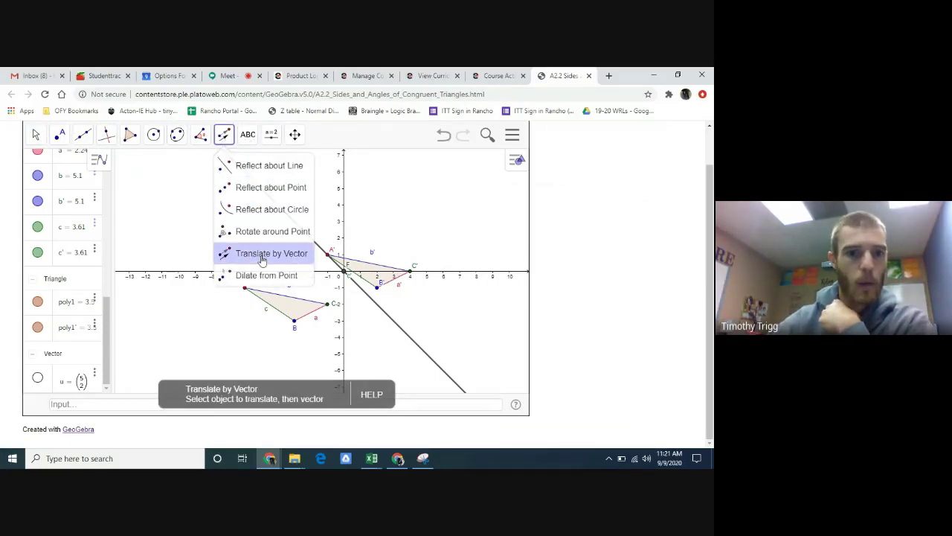
pyautogui.click(261, 175)
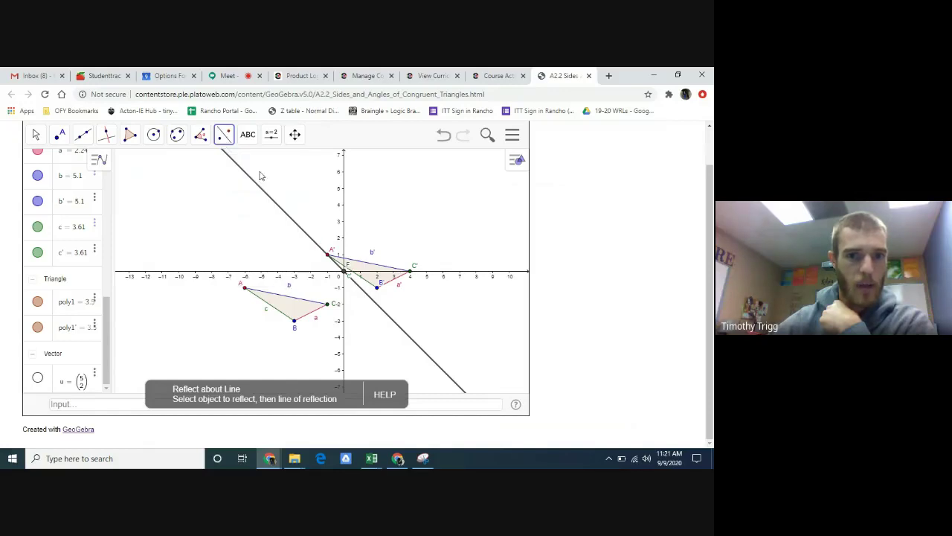
pyautogui.click(360, 269)
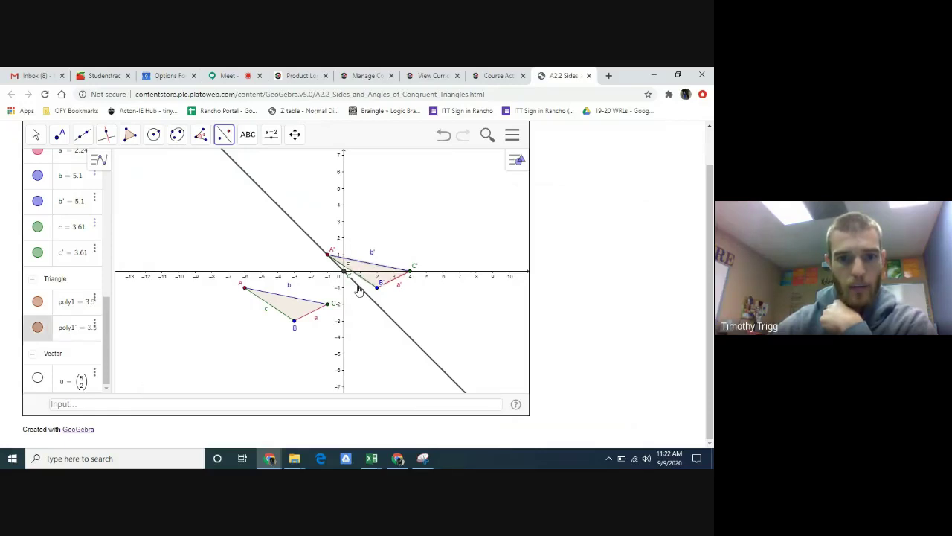
pyautogui.click(358, 289)
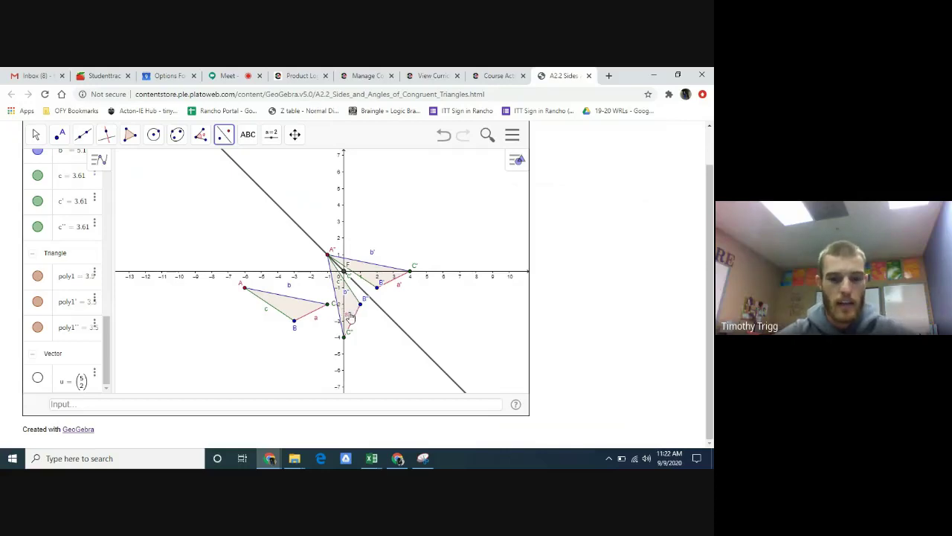
# Compare the GeoGebra reflection with the hand-drawn triangle A''B''C'' in the course activity and review the rotation instruction
pyautogui.scroll(5, 350, 316)
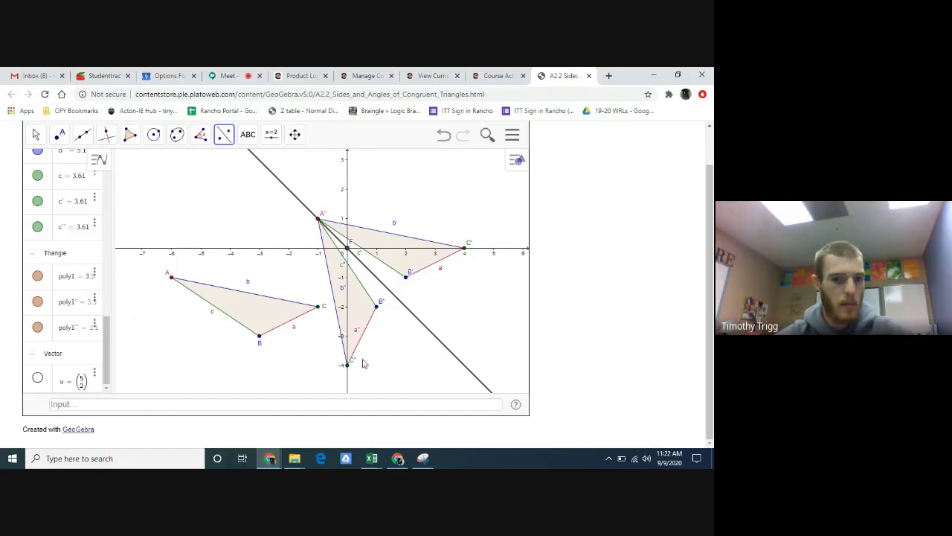
pyautogui.click(495, 75)
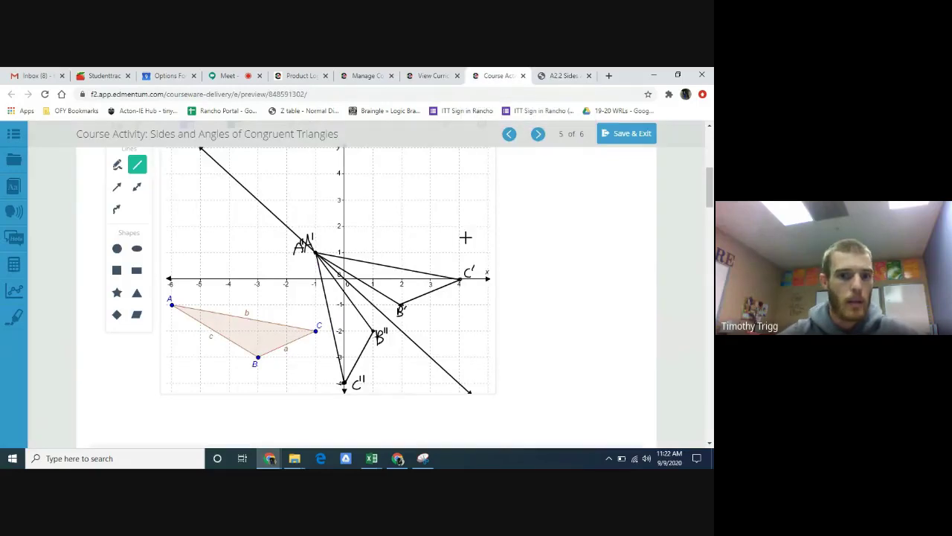
pyautogui.scroll(2, 525, 256)
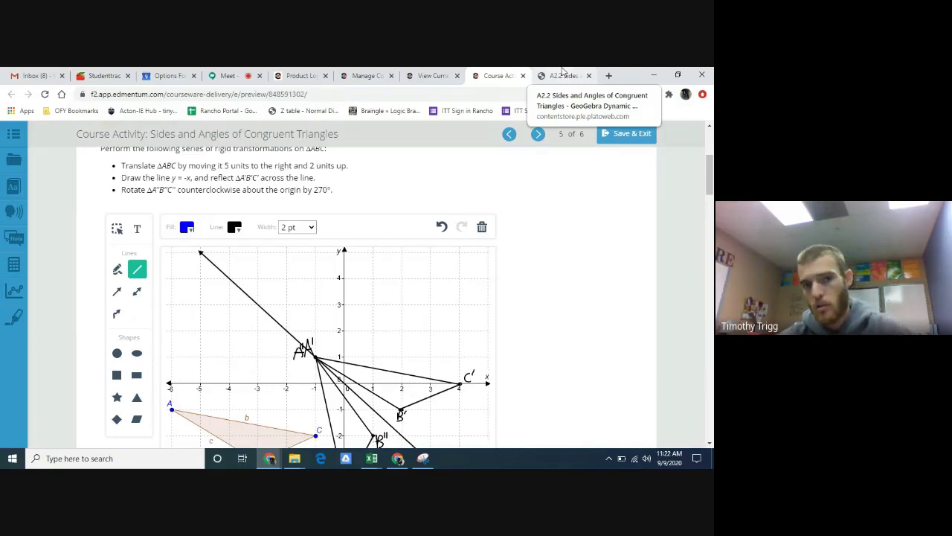
# In GeoGebra, rotate triangle A''B''C'' 270° counterclockwise around the point at the origin
pyautogui.click(563, 75)
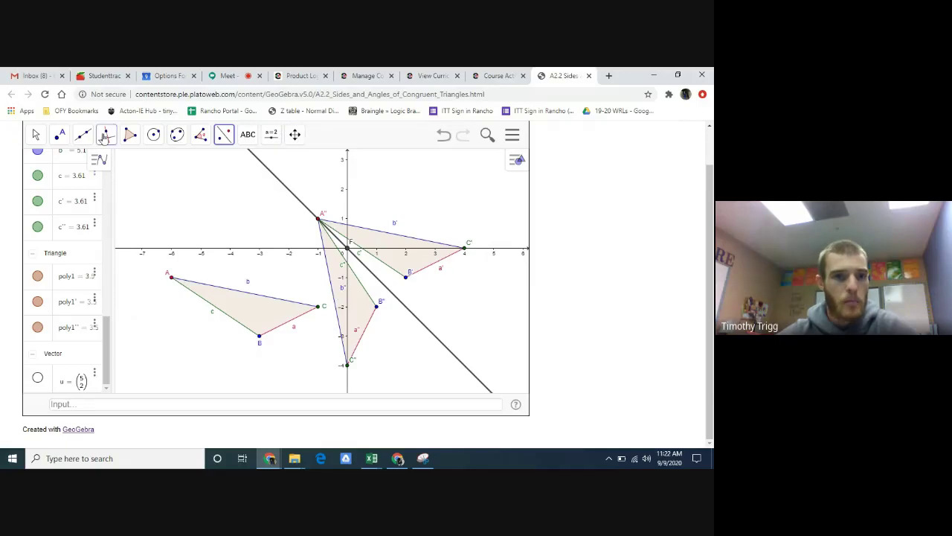
pyautogui.click(224, 137)
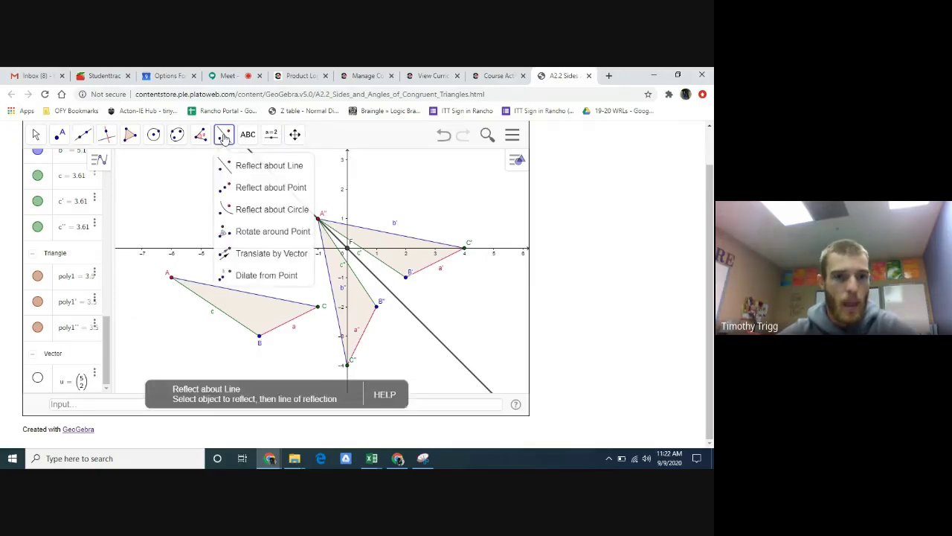
pyautogui.click(263, 237)
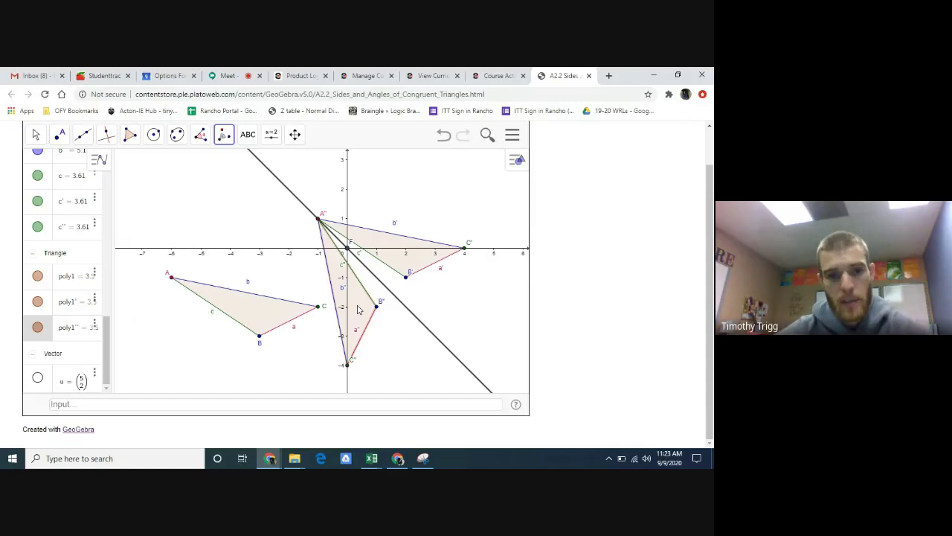
pyautogui.click(348, 249)
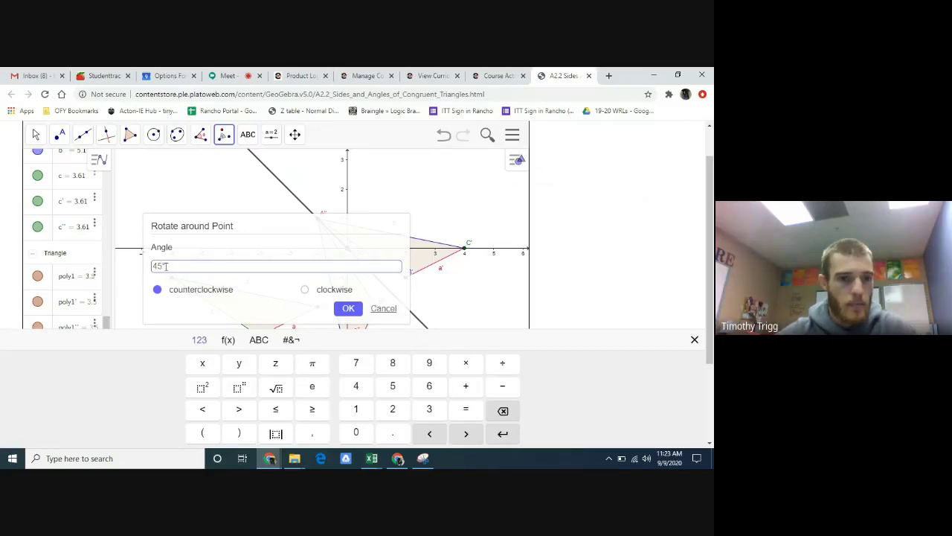
pyautogui.press('BackSpace')
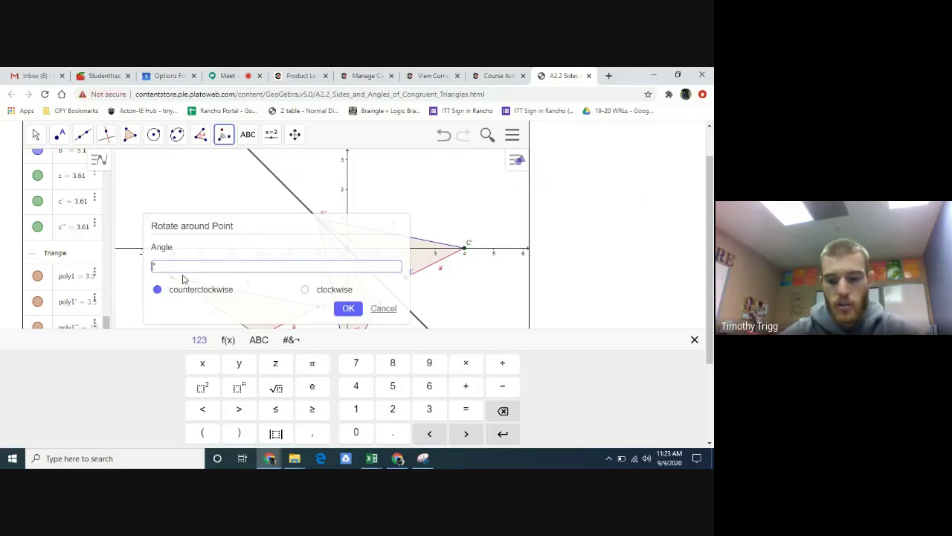
pyautogui.write('270')
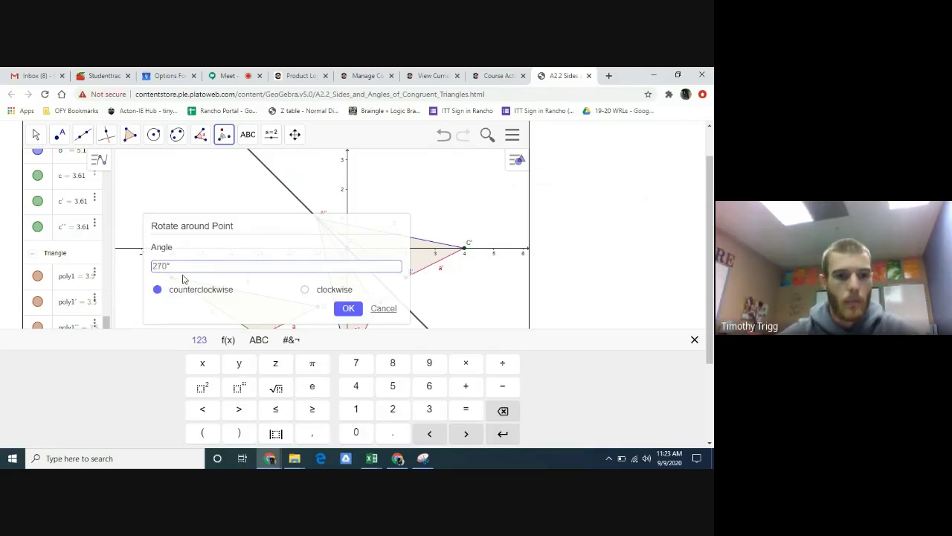
pyautogui.click(351, 309)
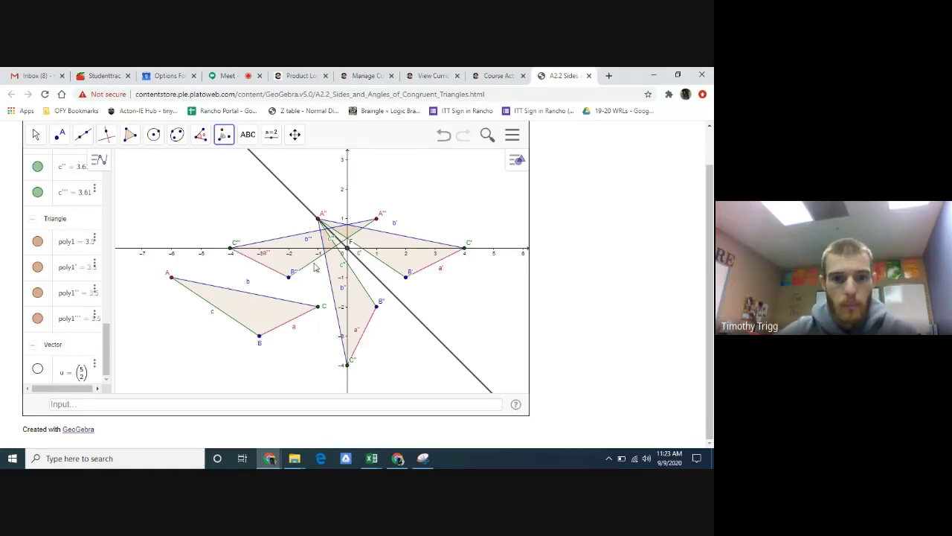
# Read A''' from the rotated GeoGebra triangle, then mark and label it freehand at (1, 1) on the Part A graph
pyautogui.scroll(4, 315, 266)
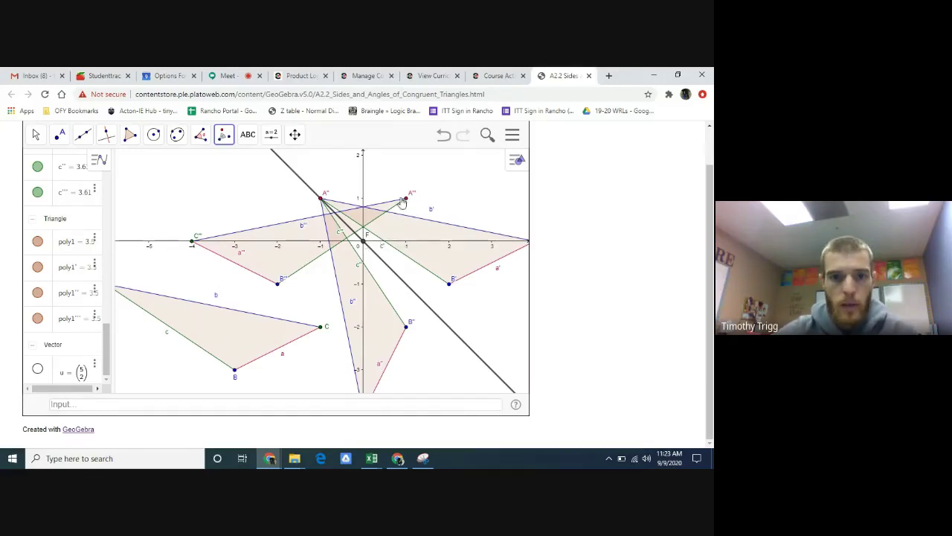
pyautogui.click(479, 74)
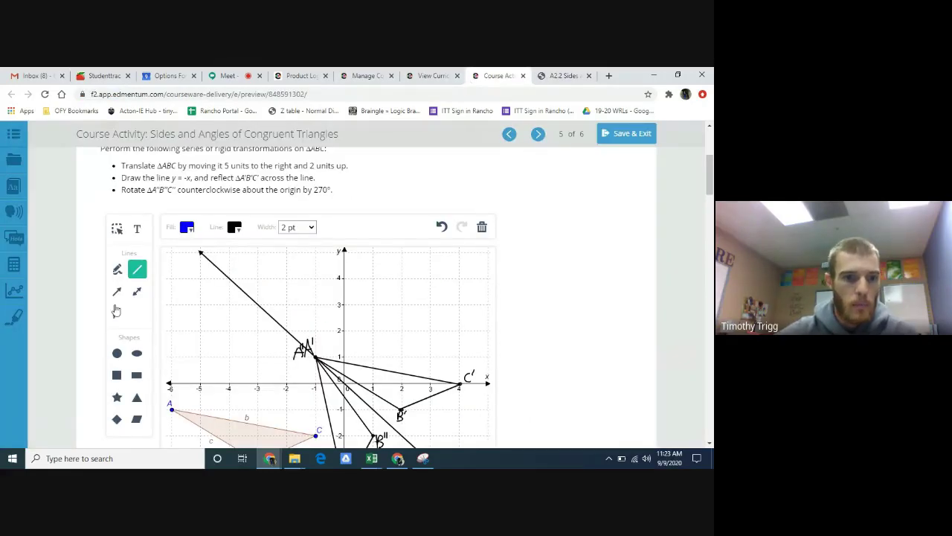
pyautogui.click(116, 269)
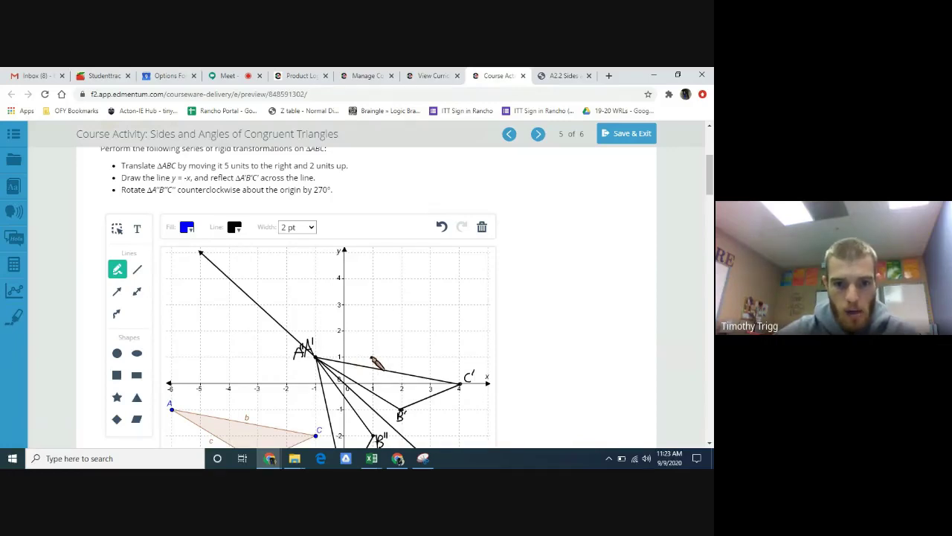
pyautogui.moveTo(372, 358)
pyautogui.mouseDown()
pyautogui.moveTo(378, 350)
pyautogui.moveTo(383, 361)
pyautogui.moveTo(388, 347)
pyautogui.mouseUp()
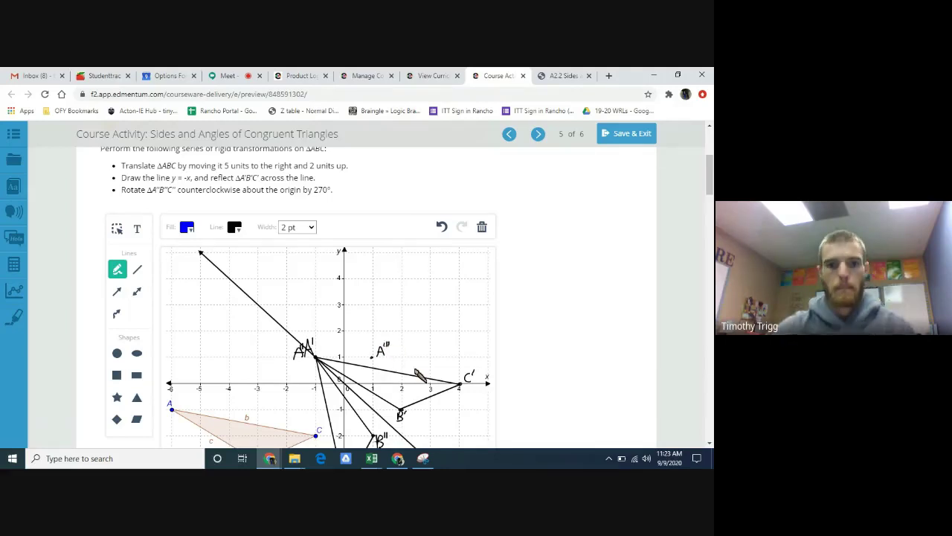
# Check B''' in GeoGebra, then mark and label it freehand at (-2, -1) on the Part A graph
pyautogui.click(563, 76)
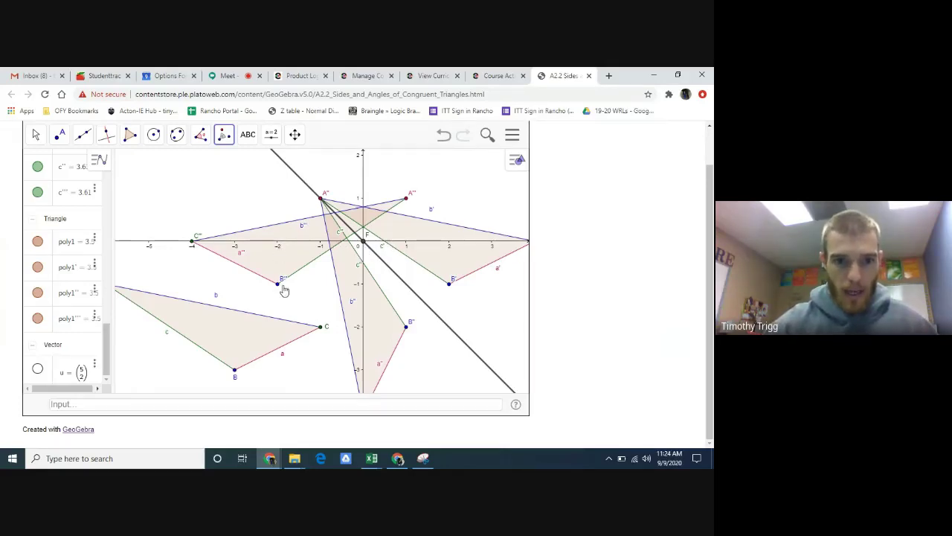
pyautogui.click(497, 76)
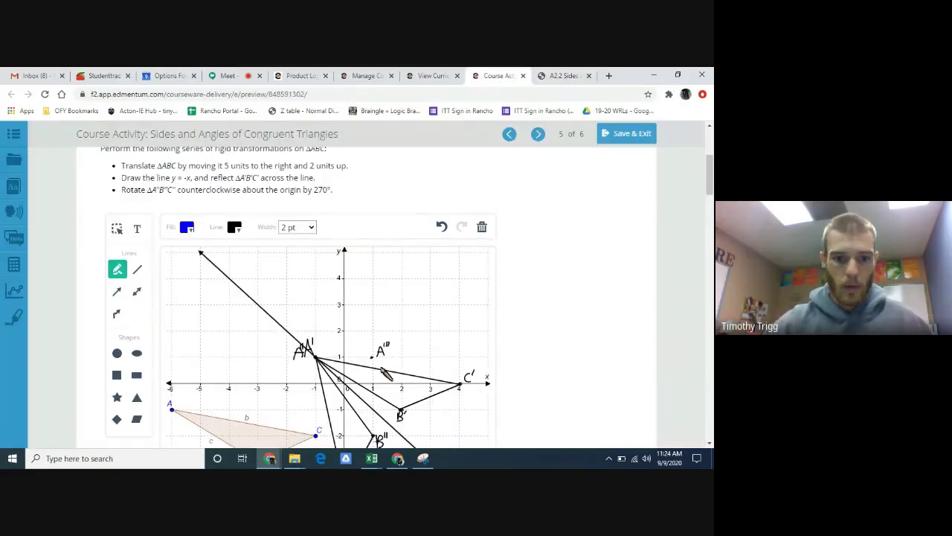
pyautogui.scroll(-1, 350, 387)
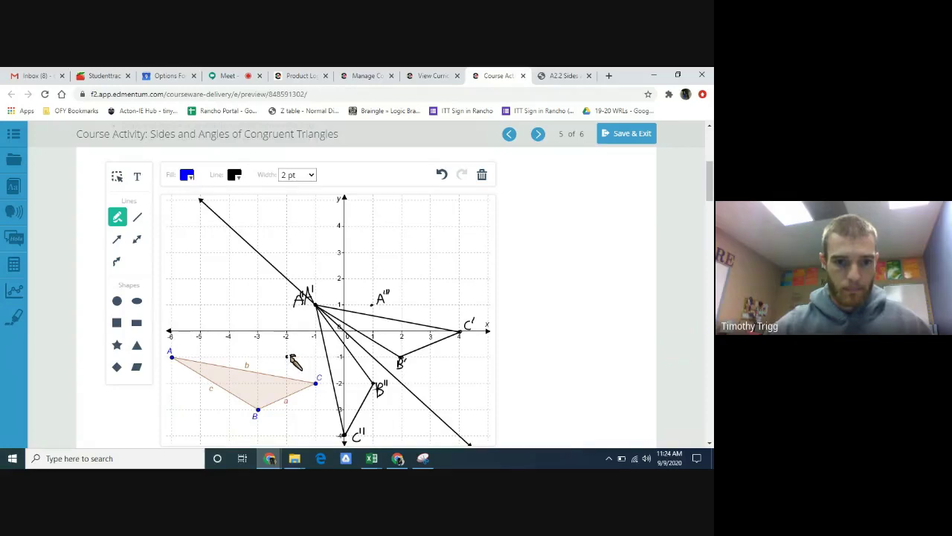
pyautogui.moveTo(298, 353); pyautogui.dragTo(301, 359)
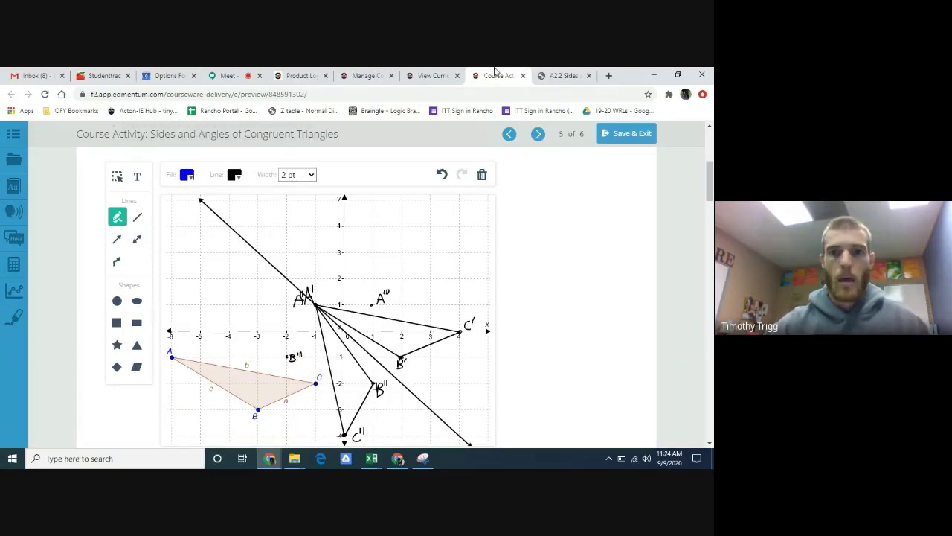
# Check C''' in GeoGebra, mark and label it freehand at (-4, 0) on the Part A graph, and connect triangle A'''B'''C''' with line segments
pyautogui.click(562, 75)
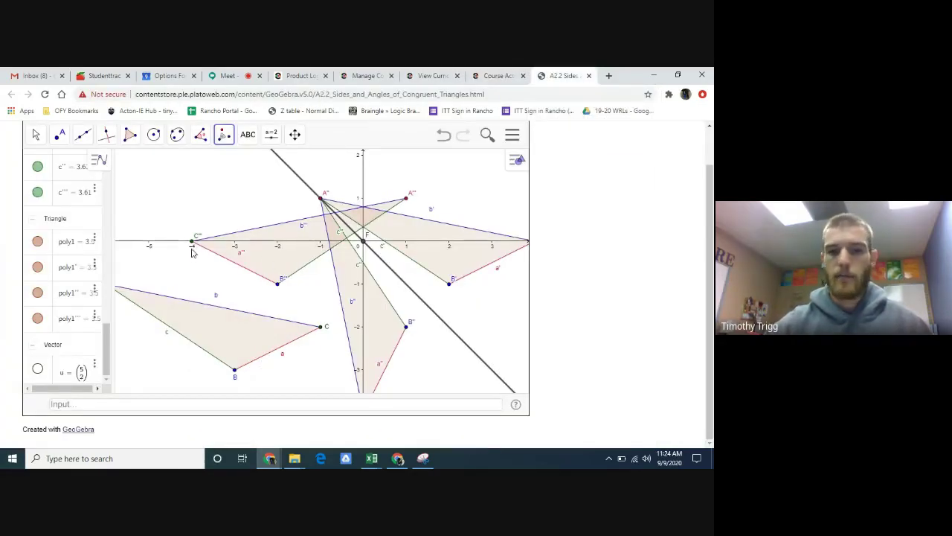
pyautogui.click(498, 76)
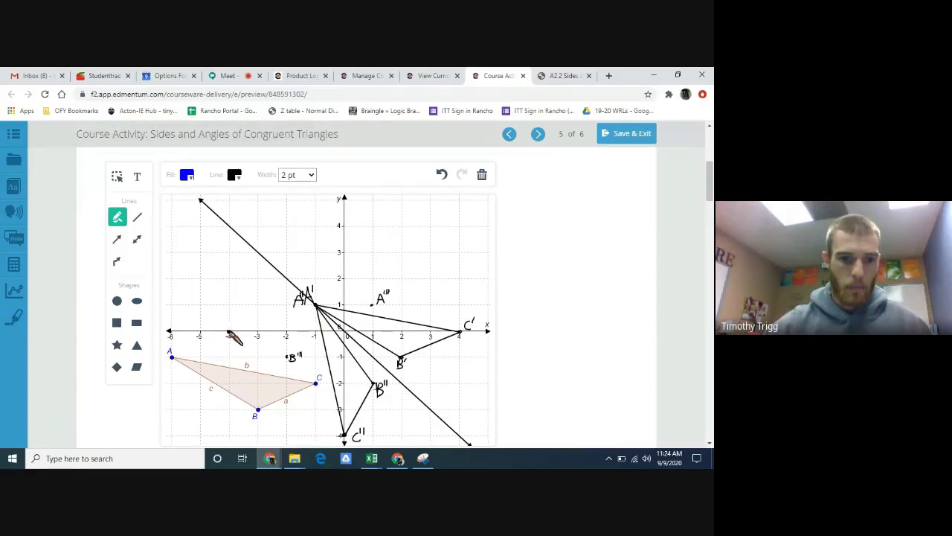
pyautogui.moveTo(225, 334); pyautogui.dragTo(227, 335)
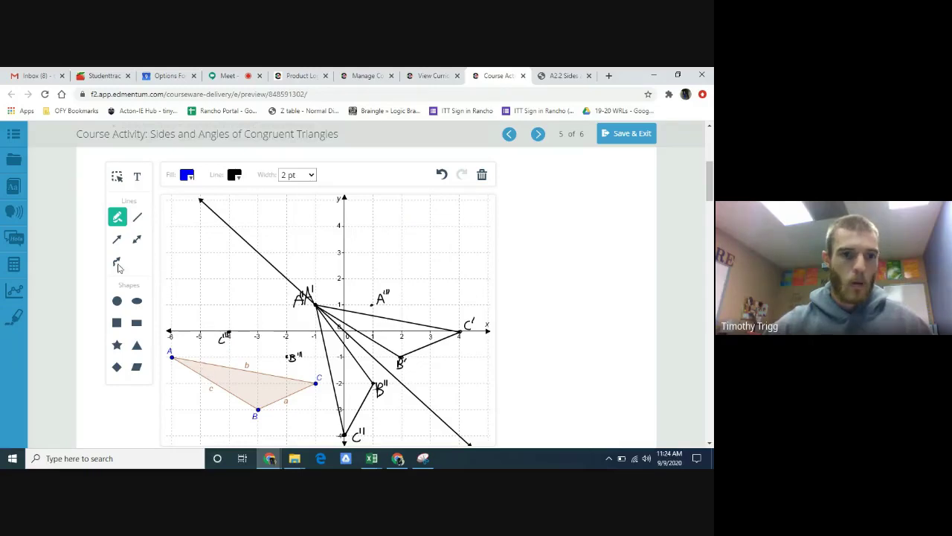
pyautogui.click(138, 218)
pyautogui.moveTo(288, 357)
pyautogui.mouseDown()
pyautogui.moveTo(223, 334)
pyautogui.moveTo(374, 303)
pyautogui.moveTo(288, 357)
pyautogui.mouseUp()
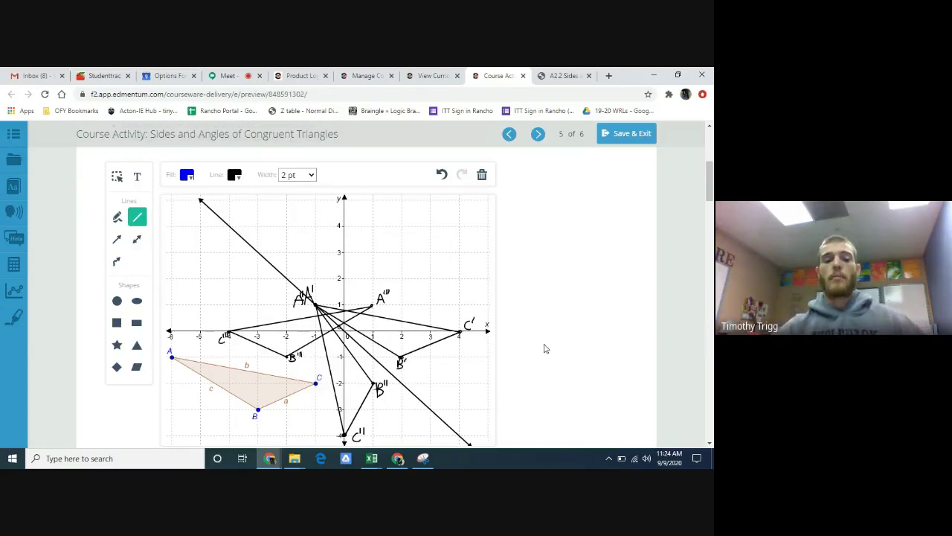
# Review the Part B angle table, then measure the interior angles at A, C and B of triangle ABC in GeoGebra with the Angle tool
pyautogui.scroll(-1, 545, 348)
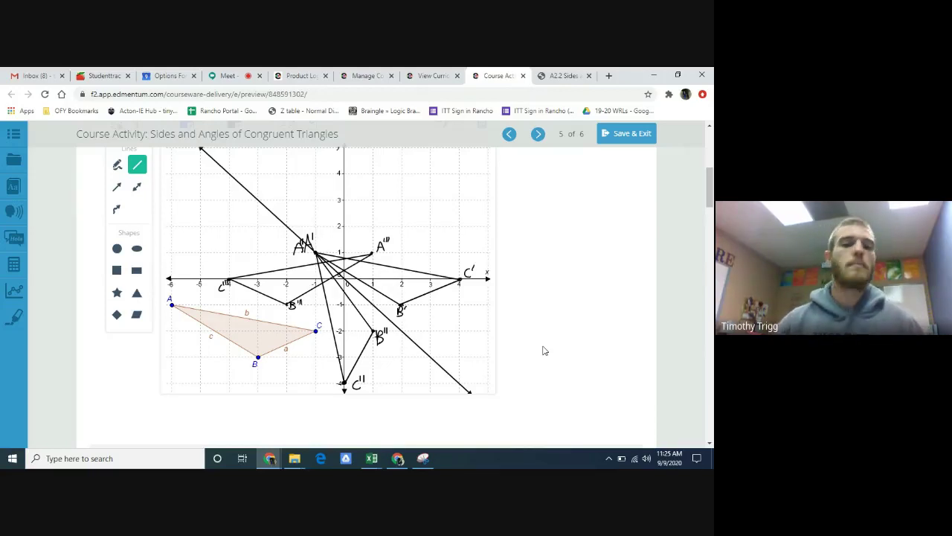
pyautogui.scroll(-3, 542, 350)
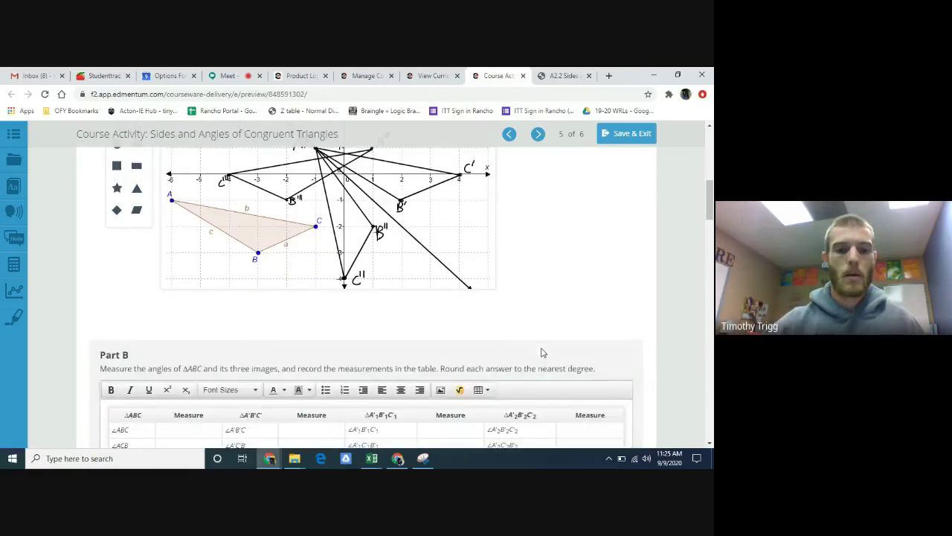
pyautogui.scroll(-1, 542, 284)
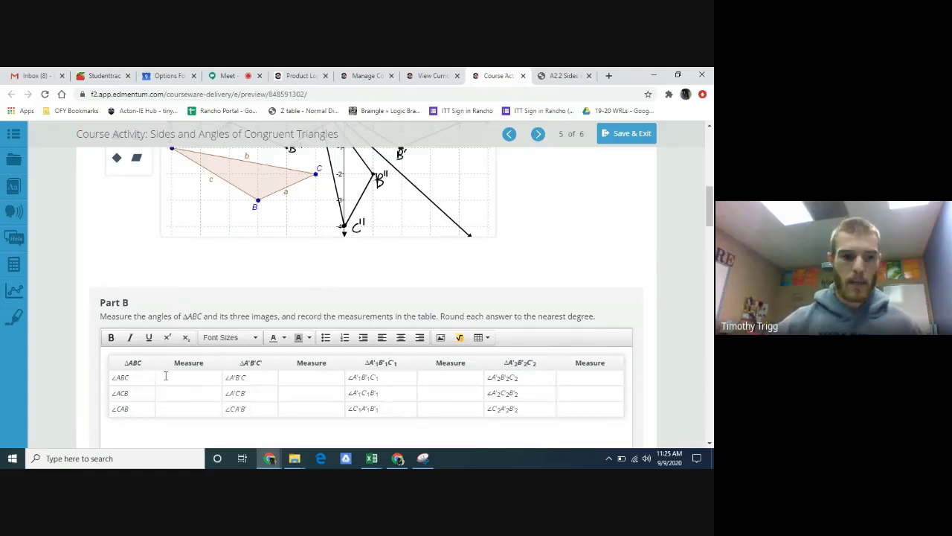
pyautogui.scroll(6, 566, 241)
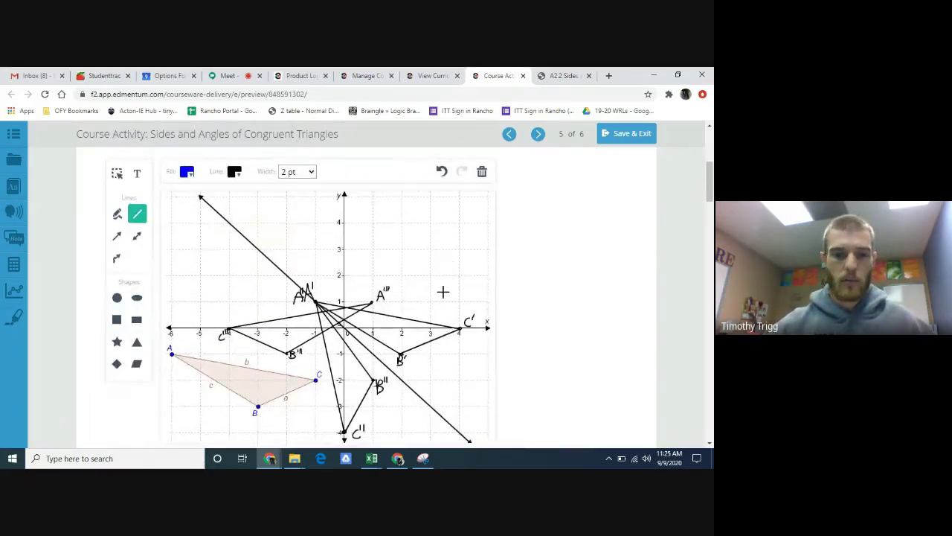
pyautogui.scroll(-5, 387, 267)
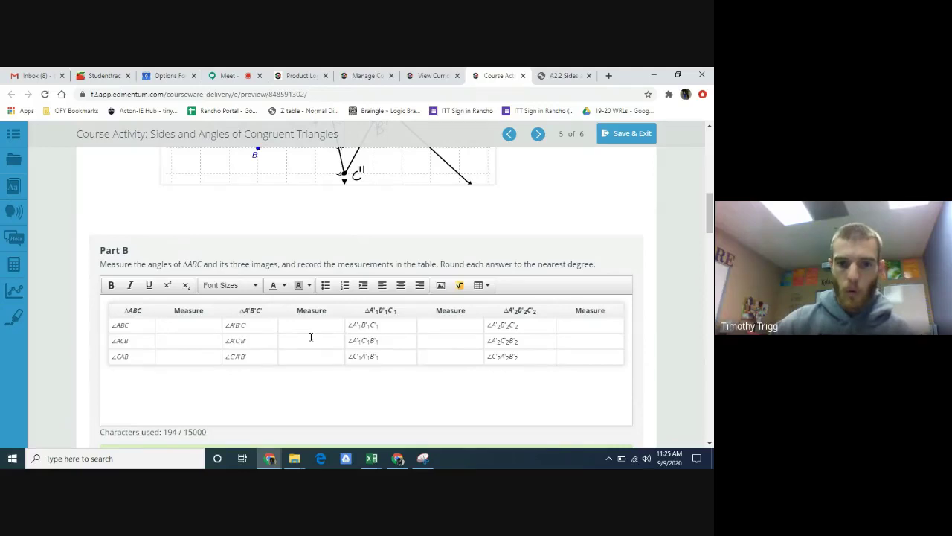
pyautogui.click(567, 76)
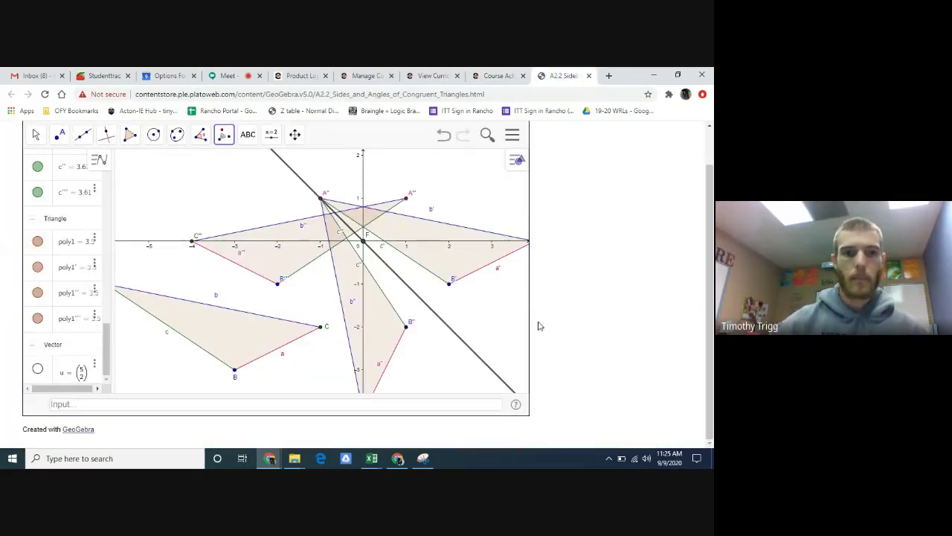
pyautogui.click(35, 136)
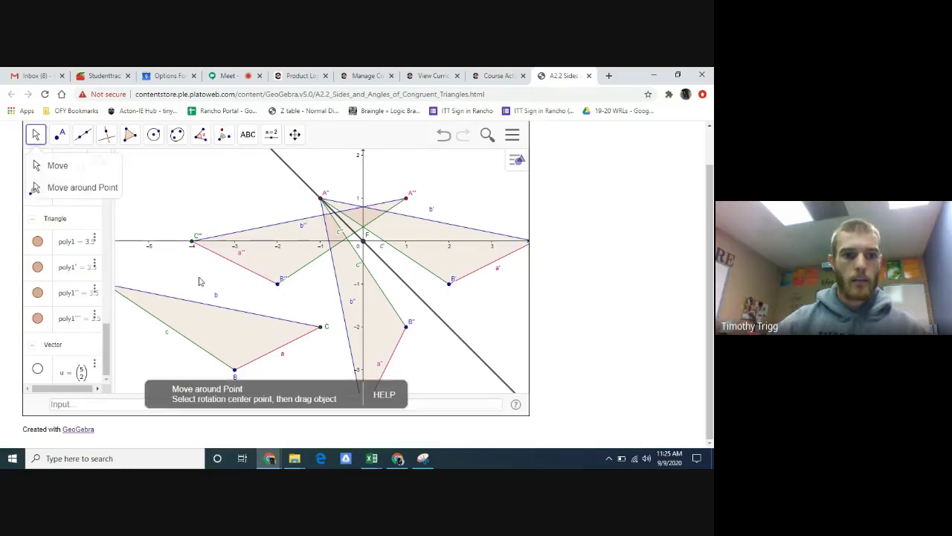
pyautogui.moveTo(199, 281); pyautogui.dragTo(242, 275)
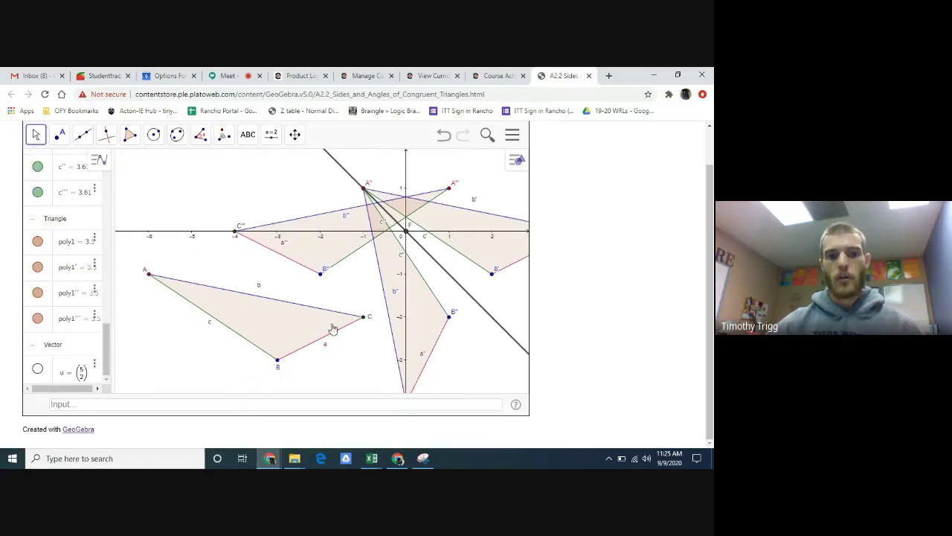
pyautogui.click(200, 140)
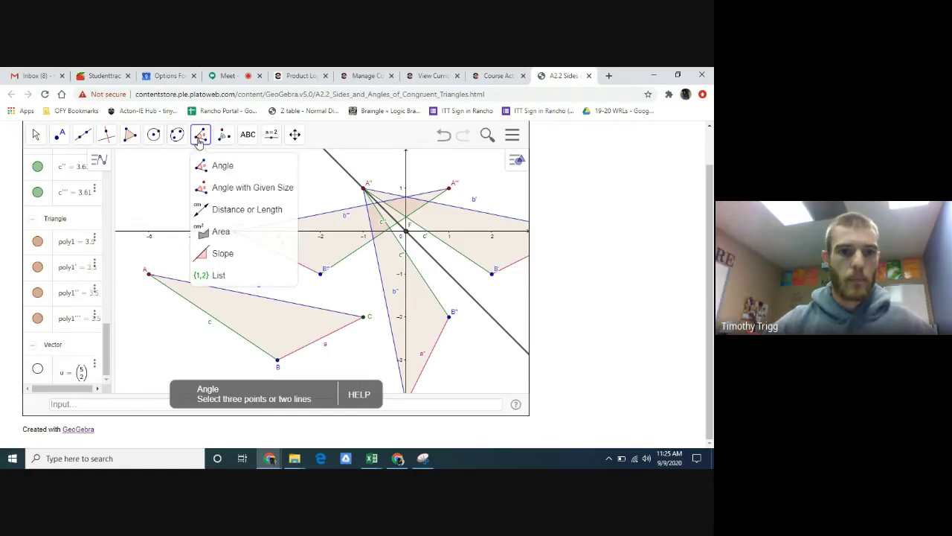
pyautogui.click(220, 172)
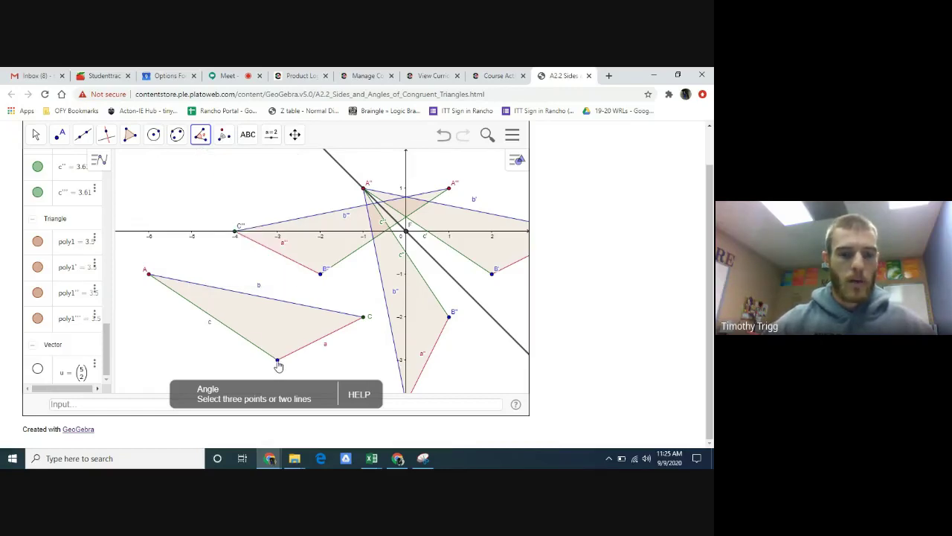
pyautogui.click(178, 284)
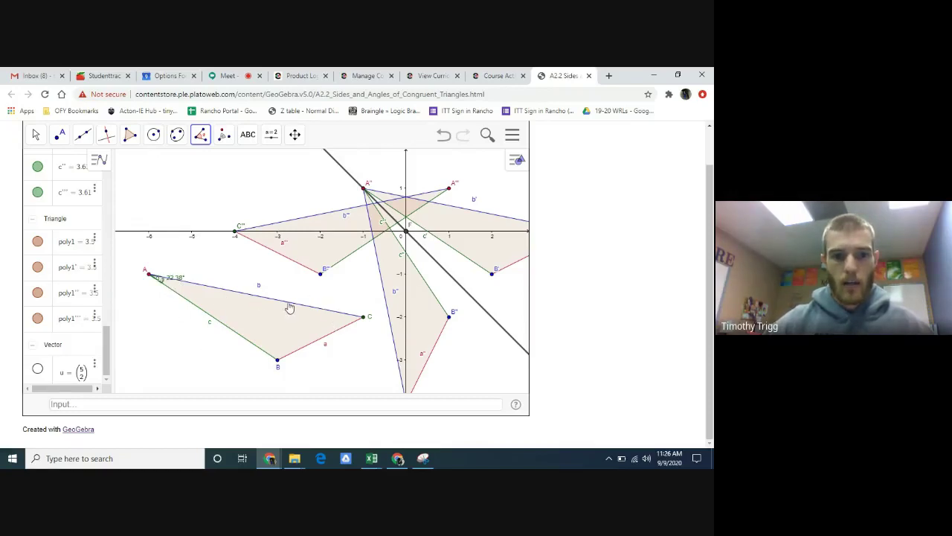
pyautogui.click(334, 317)
pyautogui.click(343, 331)
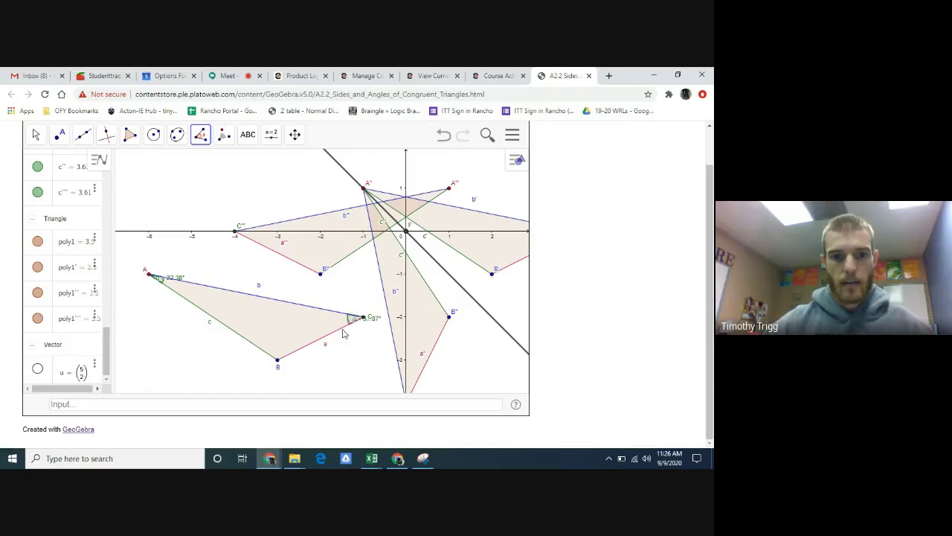
pyautogui.click(303, 351)
pyautogui.click(255, 348)
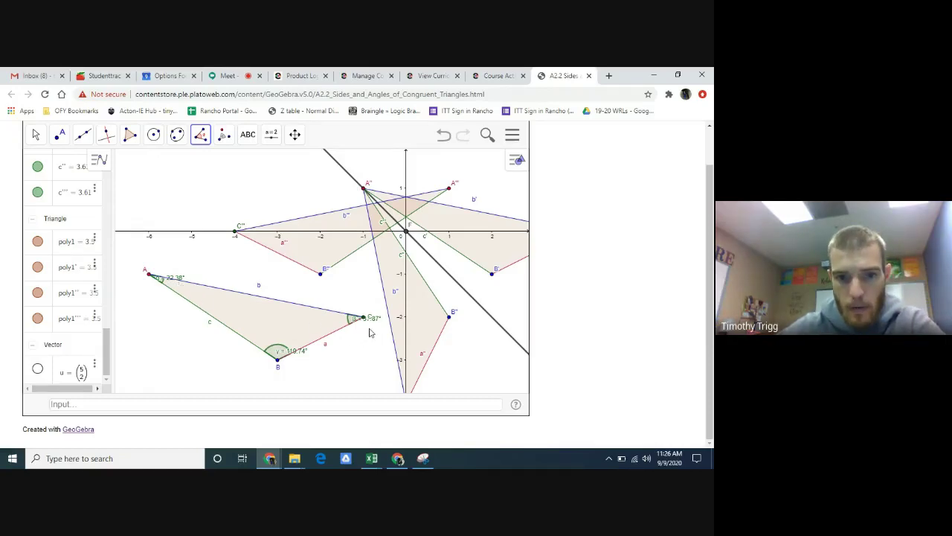
# Reposition the angle labels at C and B in GeoGebra so they sit clear of triangle ABC's vertices and are readable
pyautogui.scroll(5, 369, 333)
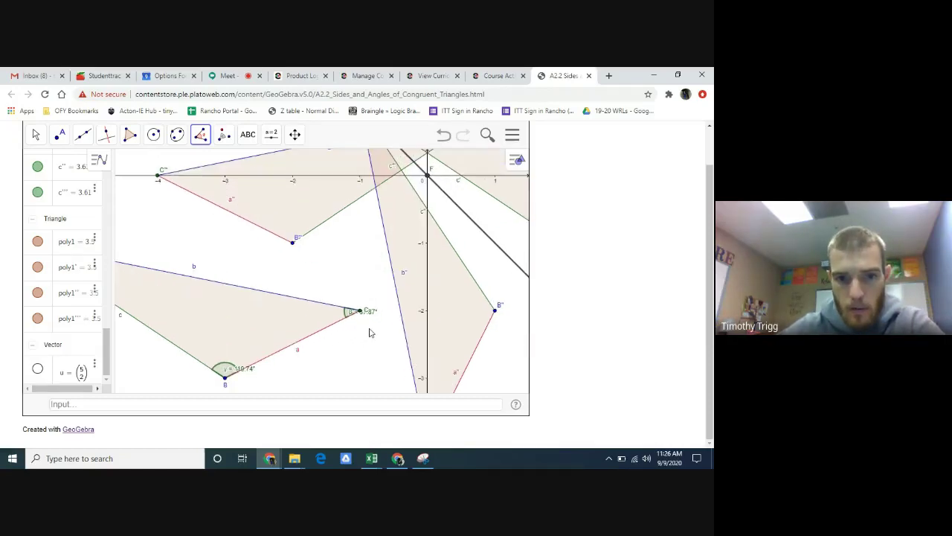
pyautogui.click(39, 139)
pyautogui.moveTo(374, 314); pyautogui.dragTo(374, 328)
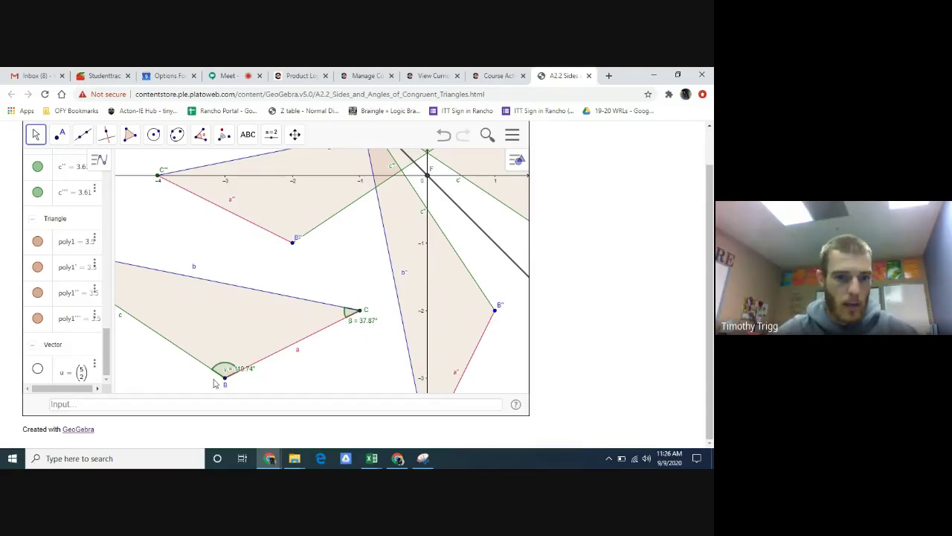
pyautogui.moveTo(243, 371); pyautogui.dragTo(234, 360)
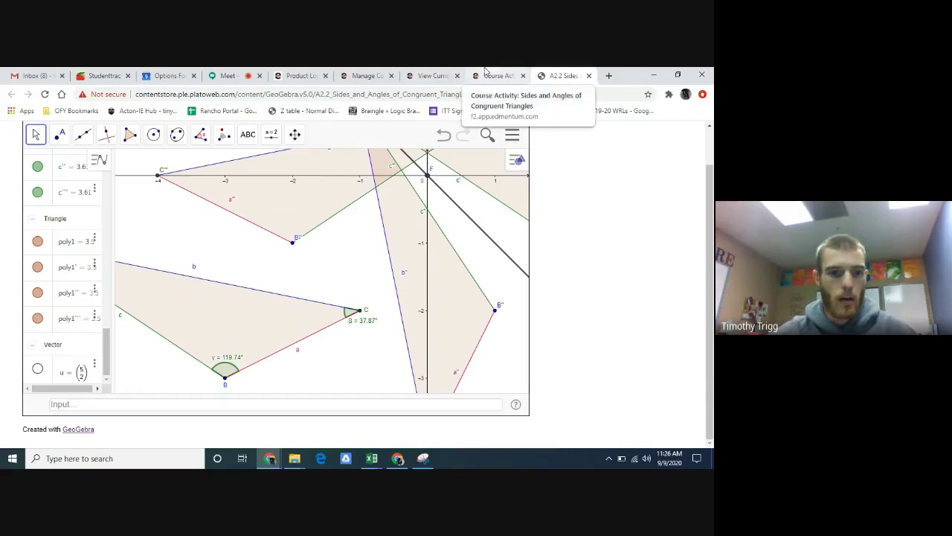
pyautogui.moveTo(320, 383); pyautogui.dragTo(414, 386)
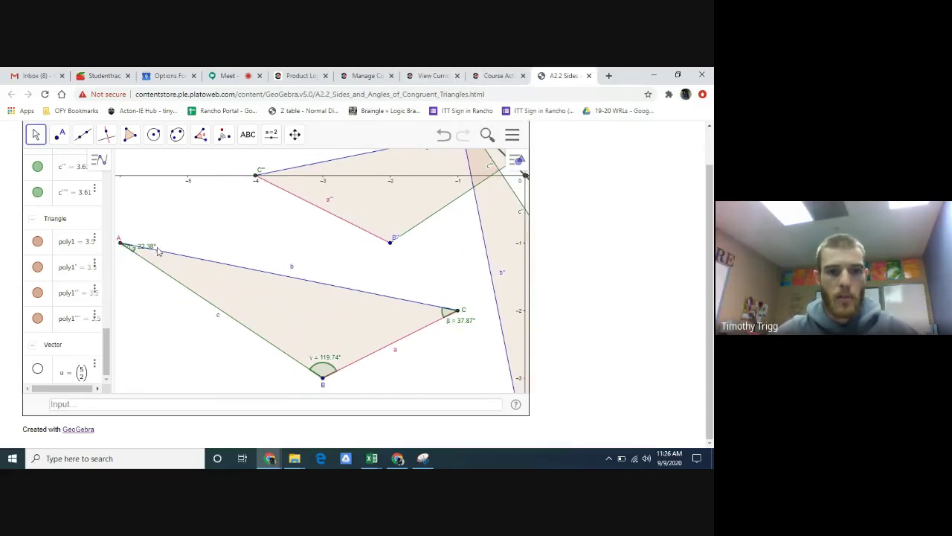
# Check the angle at B in GeoGebra and enter 119.74 as the measure of ∠ABC in the Part B table of the course activity
pyautogui.click(503, 76)
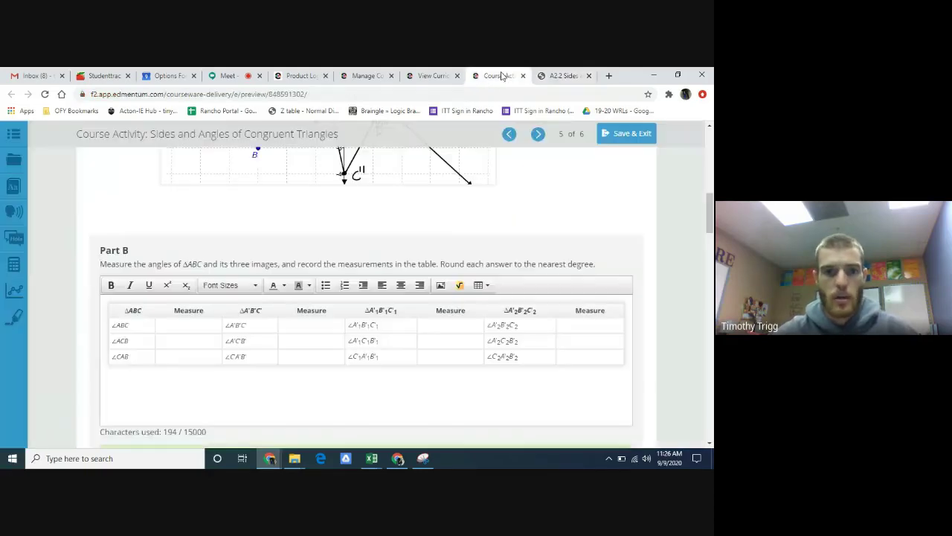
pyautogui.click(188, 325)
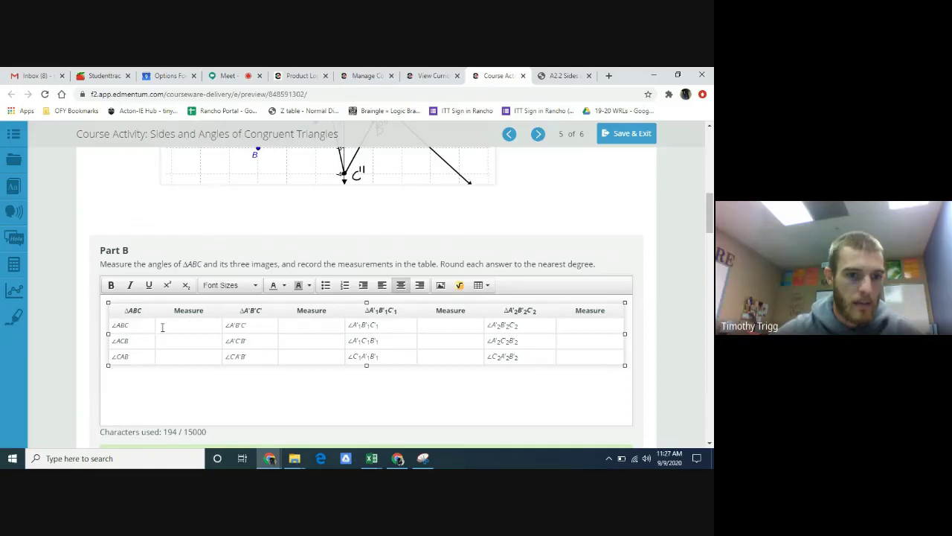
pyautogui.click(547, 76)
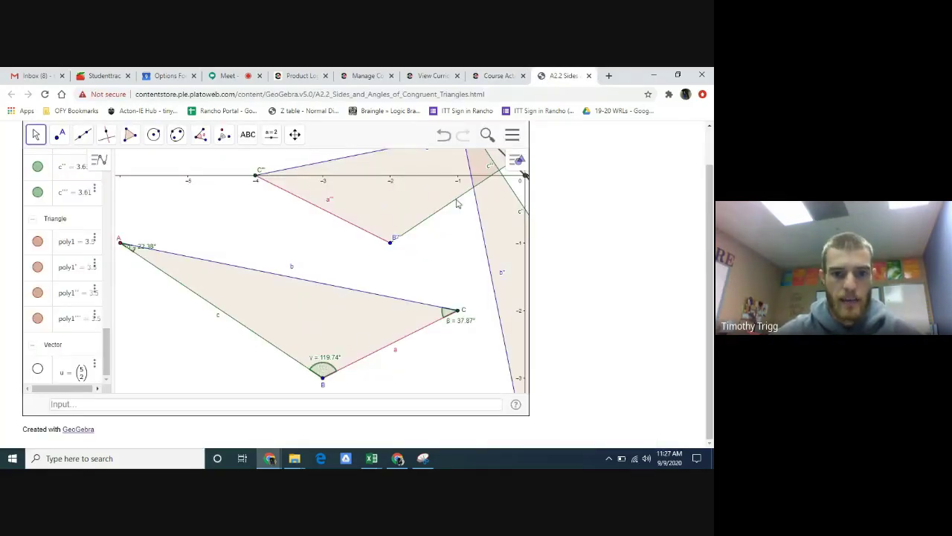
pyautogui.click(498, 76)
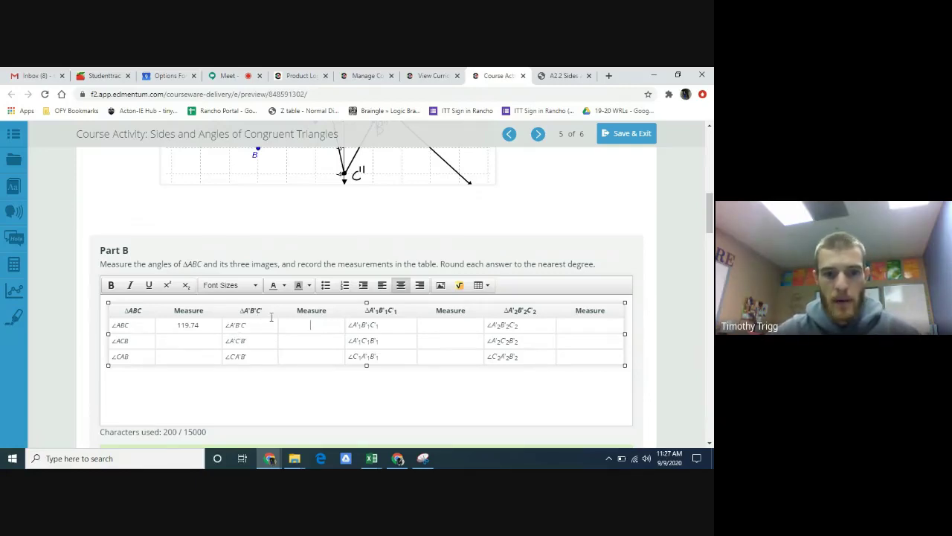
# In GeoGebra, measure the interior angles at A', C' and B' of the translated triangle A'B'C' with the Angle tool
pyautogui.click(562, 75)
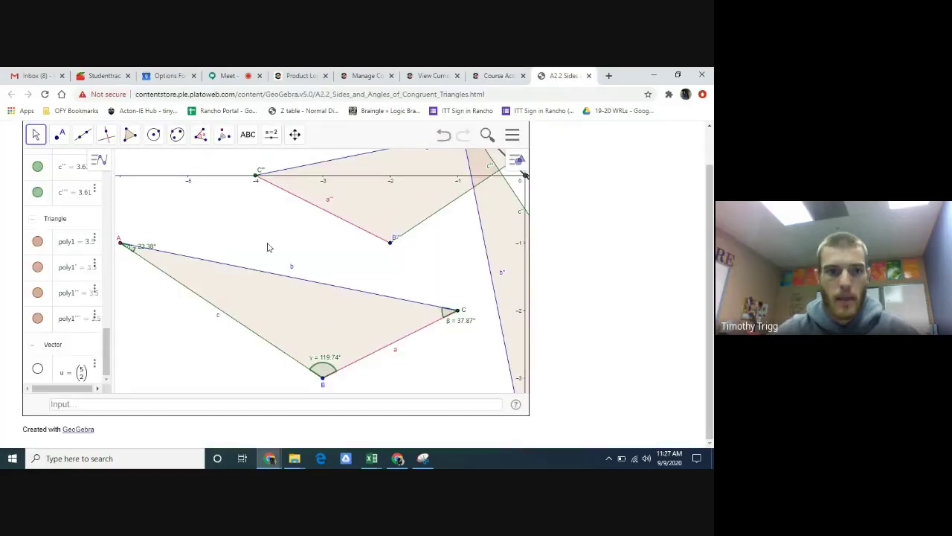
pyautogui.moveTo(442, 272); pyautogui.dragTo(230, 283)
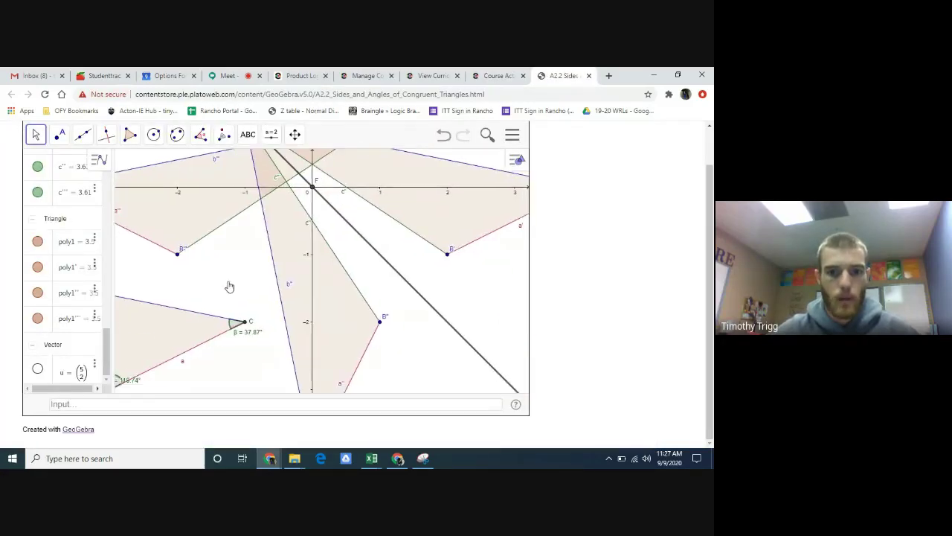
pyautogui.moveTo(460, 260); pyautogui.dragTo(356, 380)
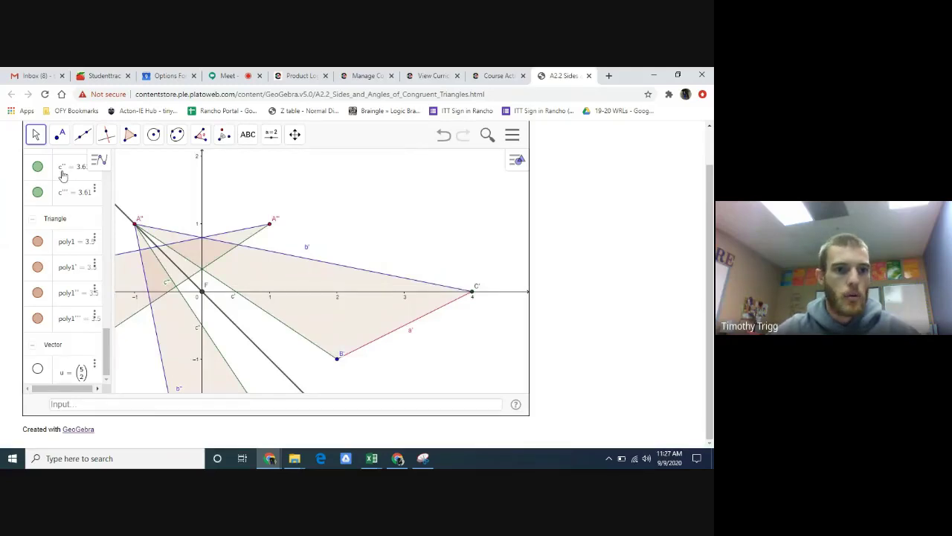
pyautogui.click(200, 136)
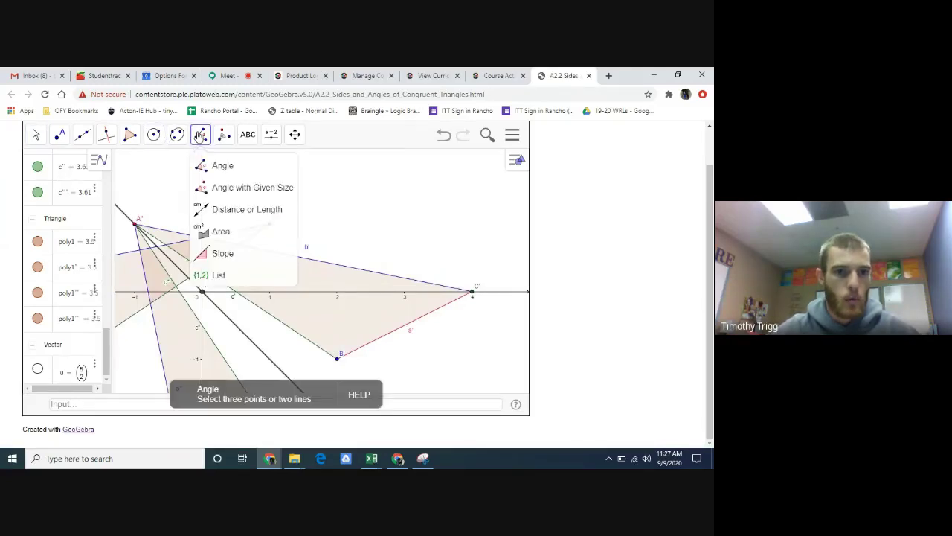
pyautogui.click(226, 174)
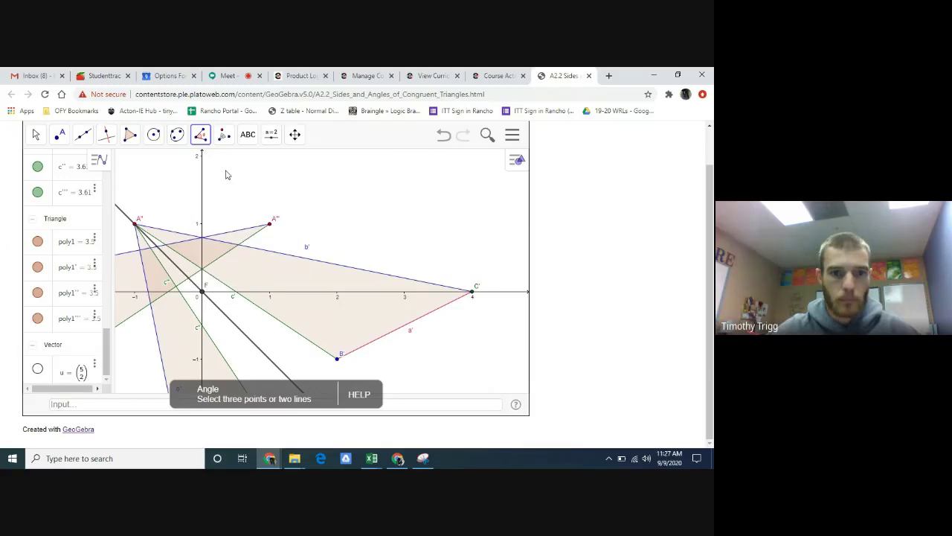
pyautogui.click(220, 285)
pyautogui.click(257, 253)
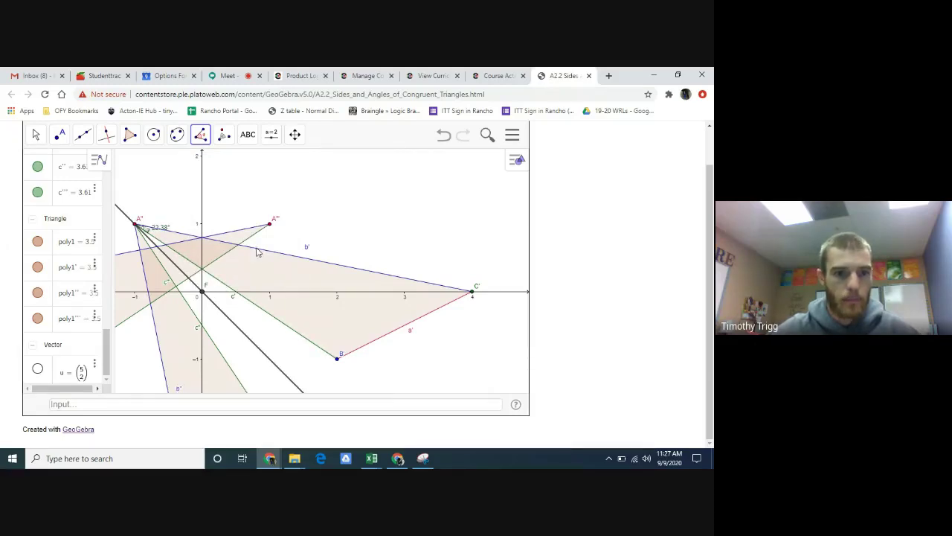
pyautogui.click(423, 281)
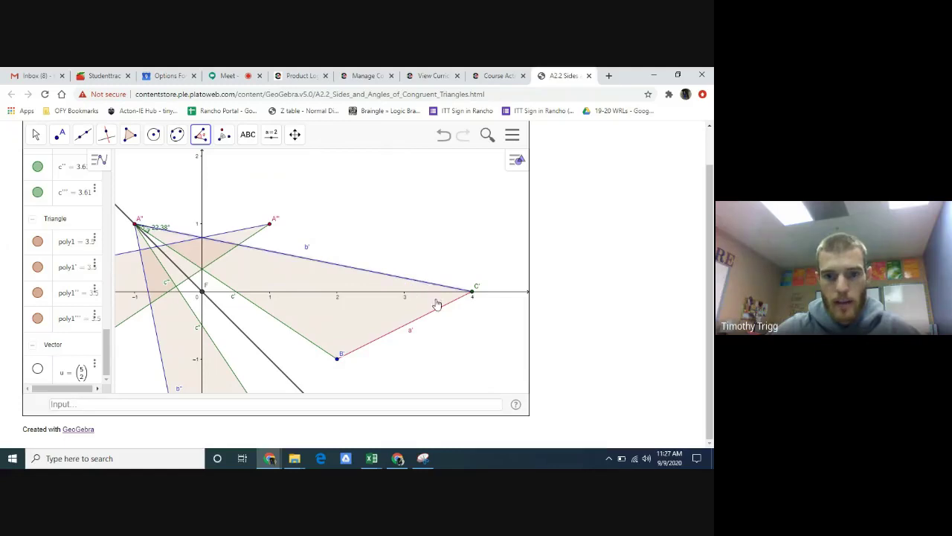
pyautogui.click(437, 313)
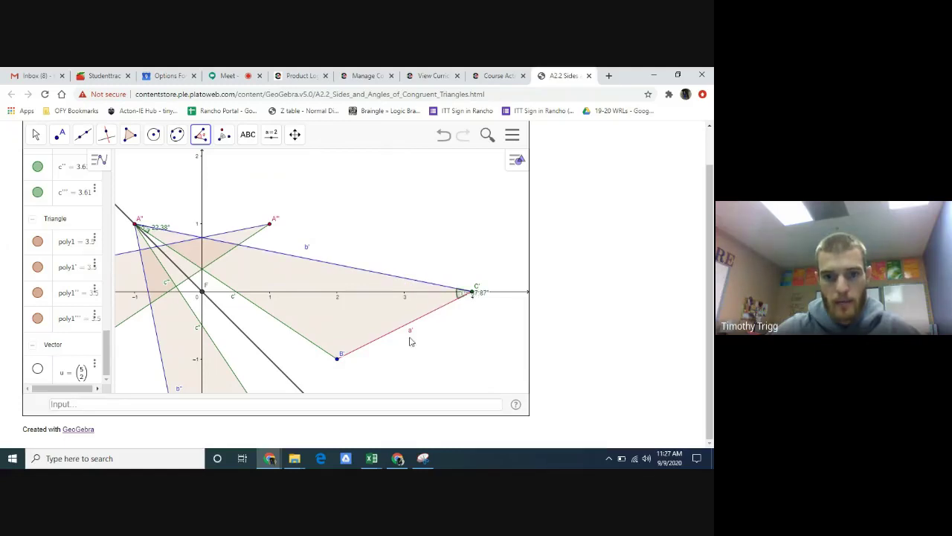
pyautogui.click(370, 346)
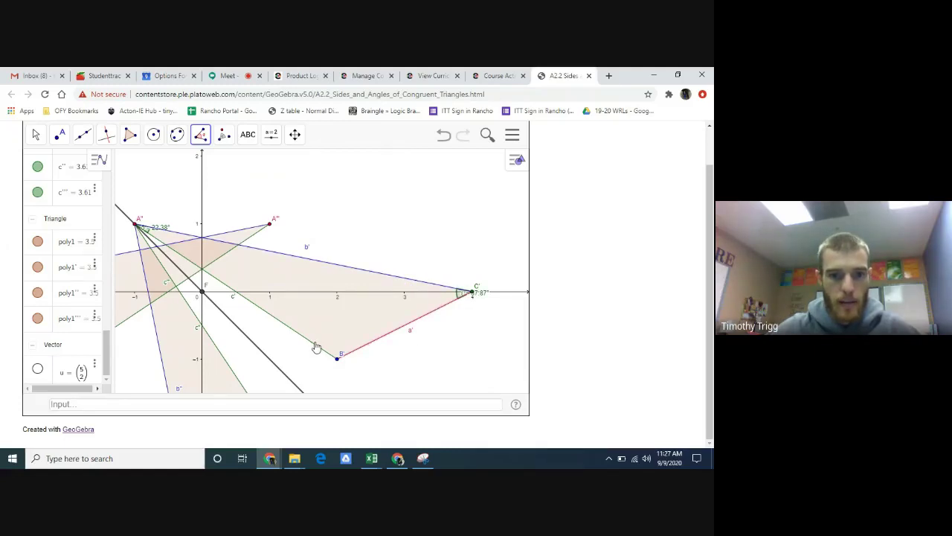
pyautogui.click(315, 347)
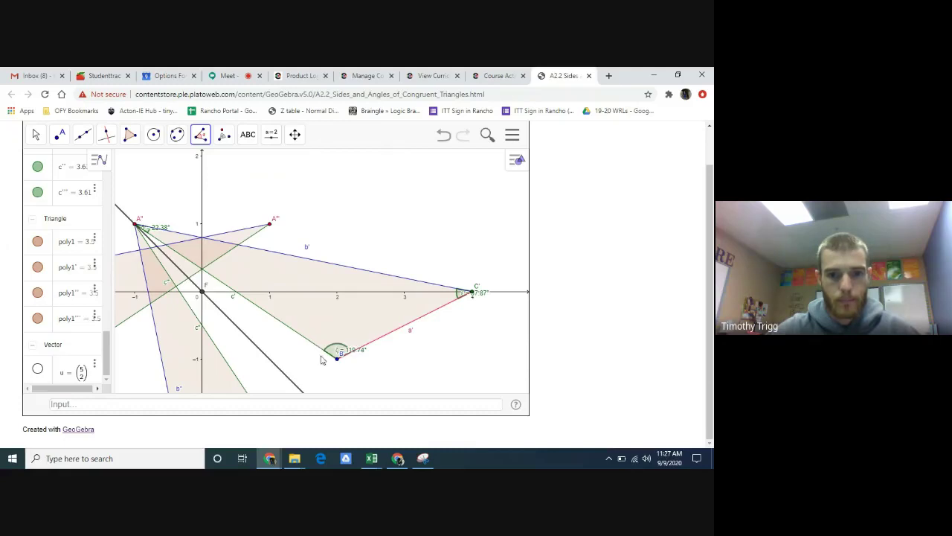
# Move the angle labels at C' and B' clear of the translated triangle's vertices
pyautogui.click(36, 135)
pyautogui.moveTo(484, 298); pyautogui.dragTo(483, 308)
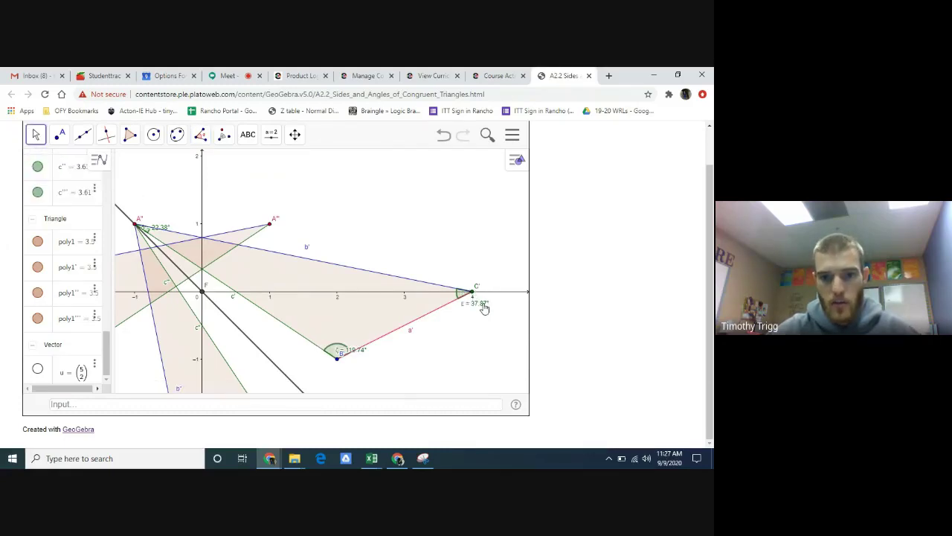
pyautogui.moveTo(354, 349); pyautogui.dragTo(345, 340)
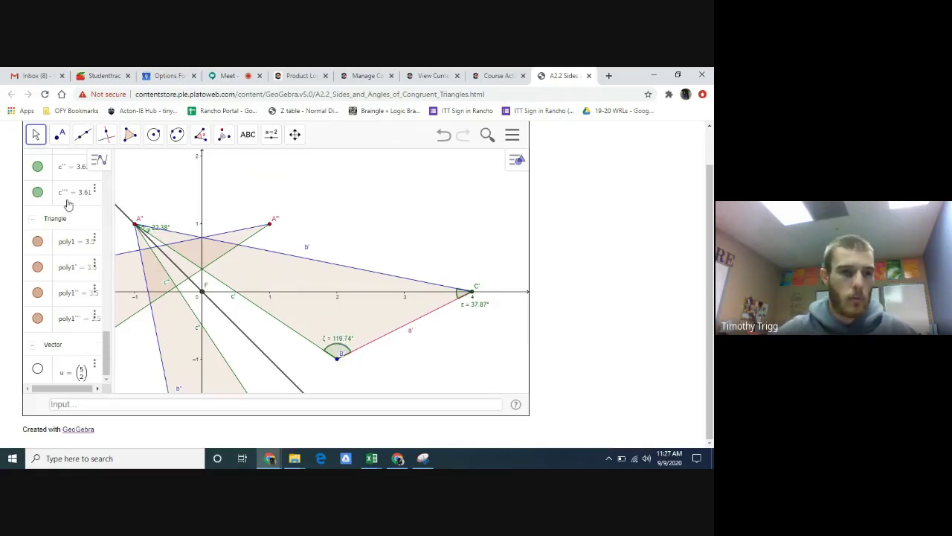
pyautogui.moveTo(136, 359); pyautogui.dragTo(293, 268)
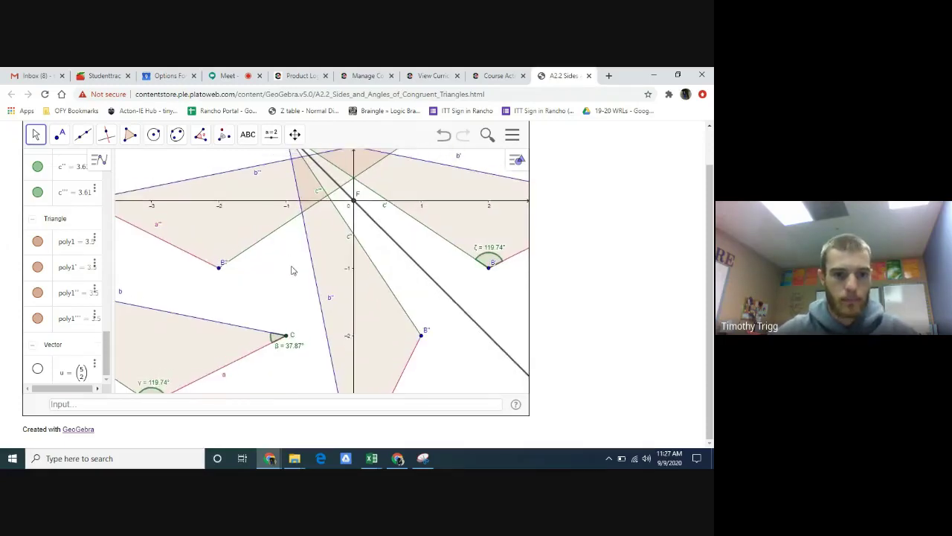
pyautogui.scroll(-3, 293, 268)
pyautogui.scroll(-1, 275, 366)
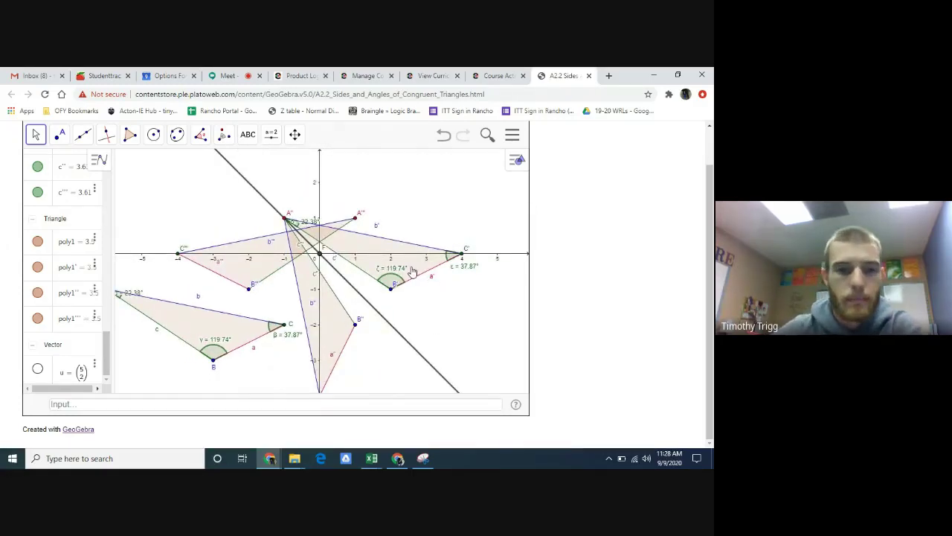
pyautogui.scroll(3, 424, 295)
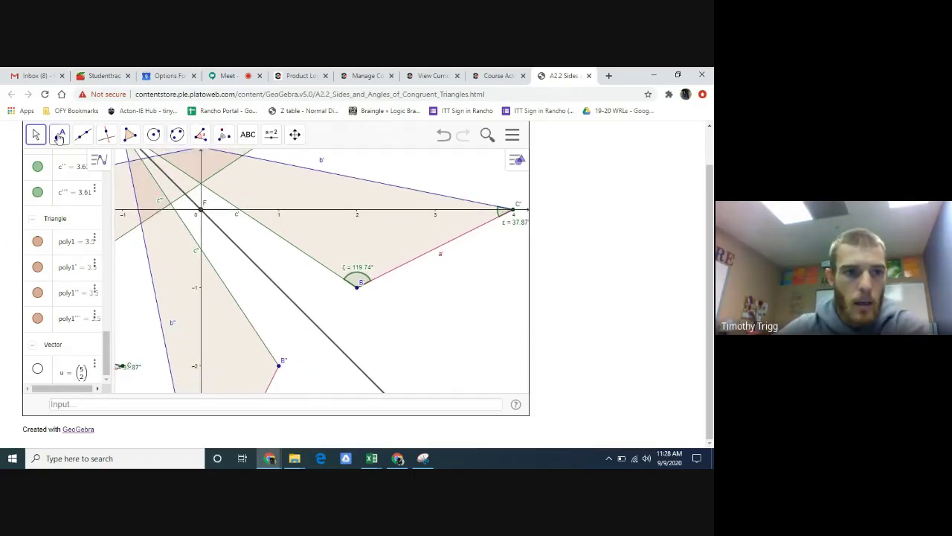
# Undo the label moves and the angle at B', then try to measure the angle at B' again from sides c' and a'
pyautogui.click(443, 138)
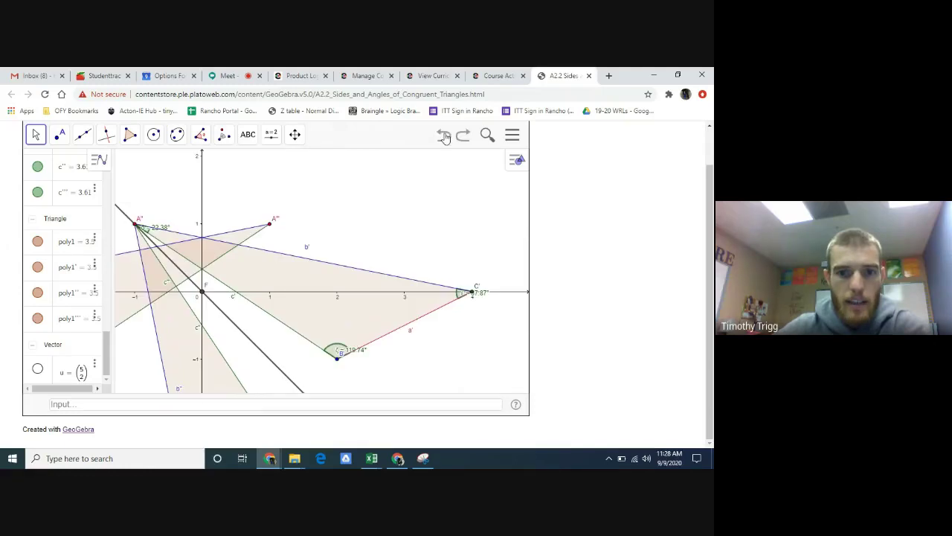
pyautogui.click(443, 138)
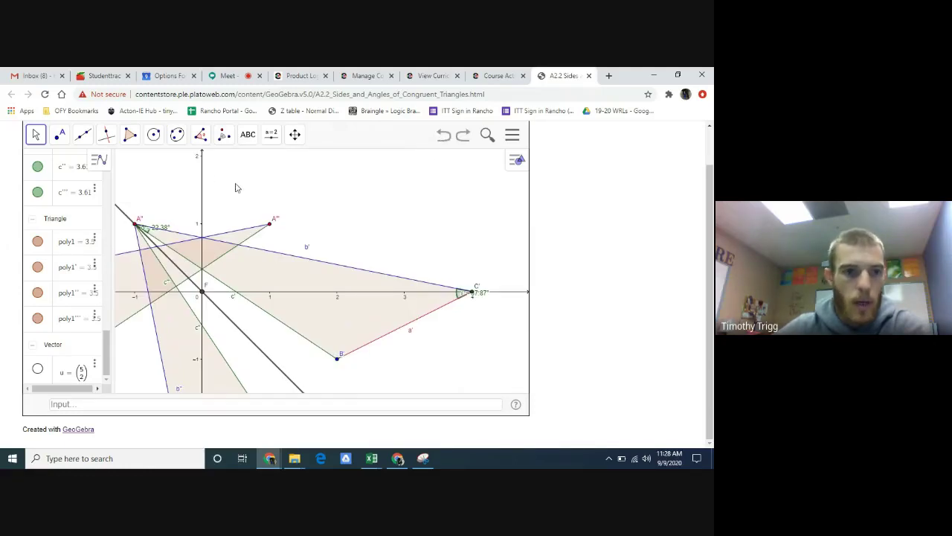
pyautogui.click(200, 134)
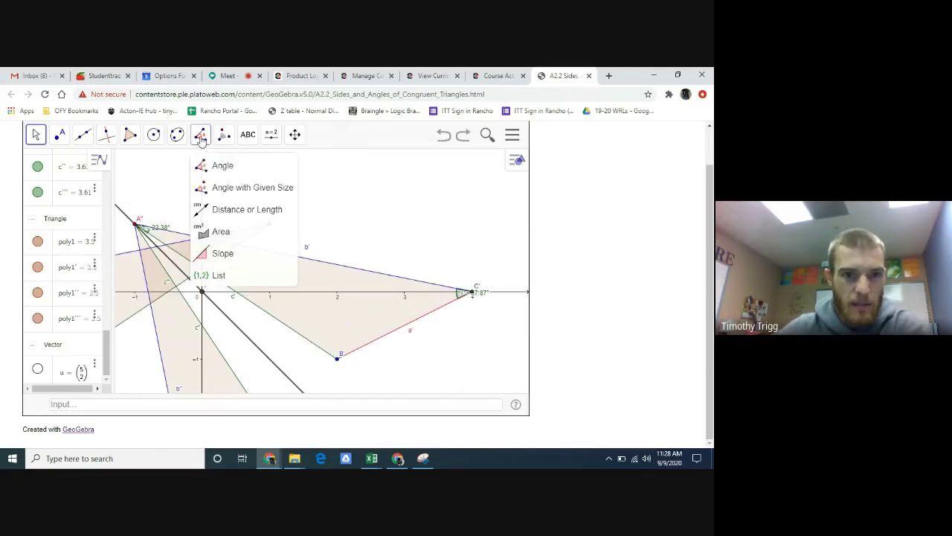
pyautogui.click(231, 173)
pyautogui.click(319, 348)
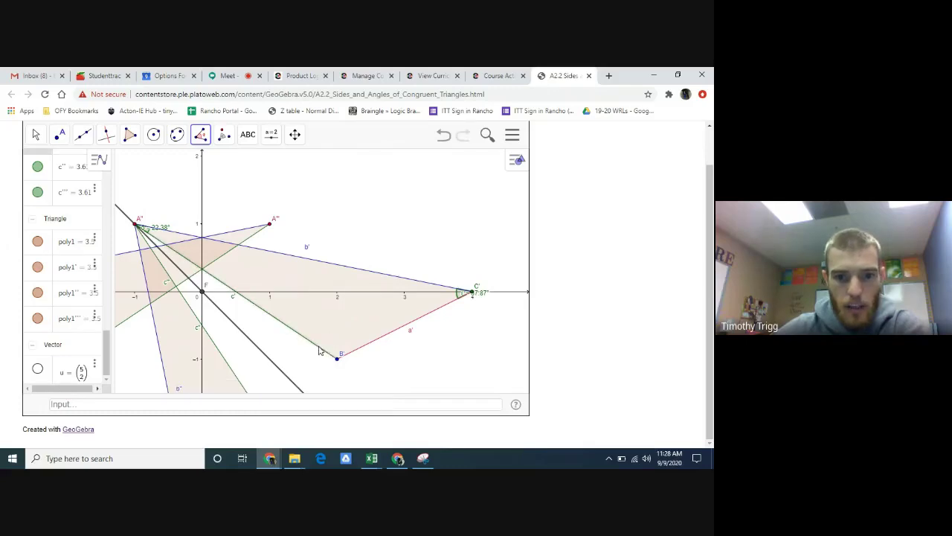
pyautogui.click(363, 349)
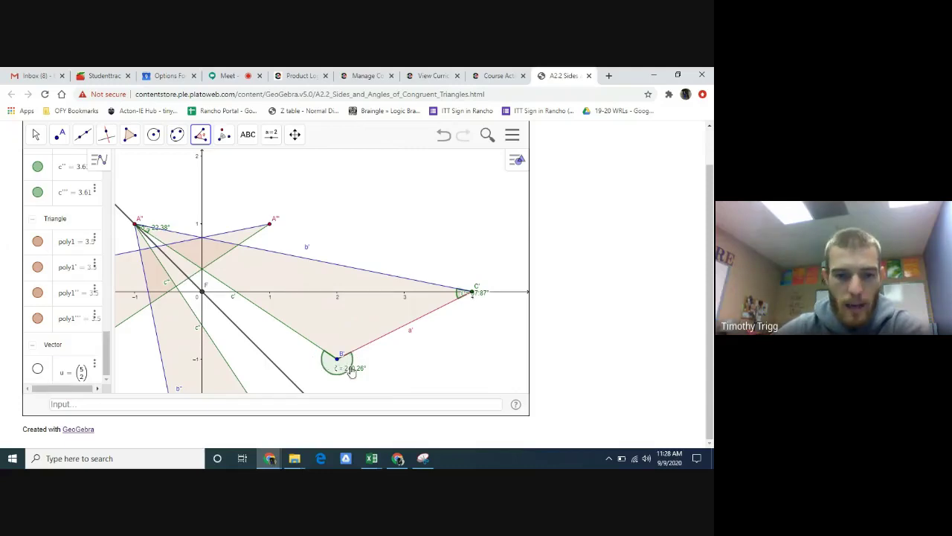
# Undo the reflex angle at B' and measure the interior angle there between sides a' and c' instead
pyautogui.click(441, 138)
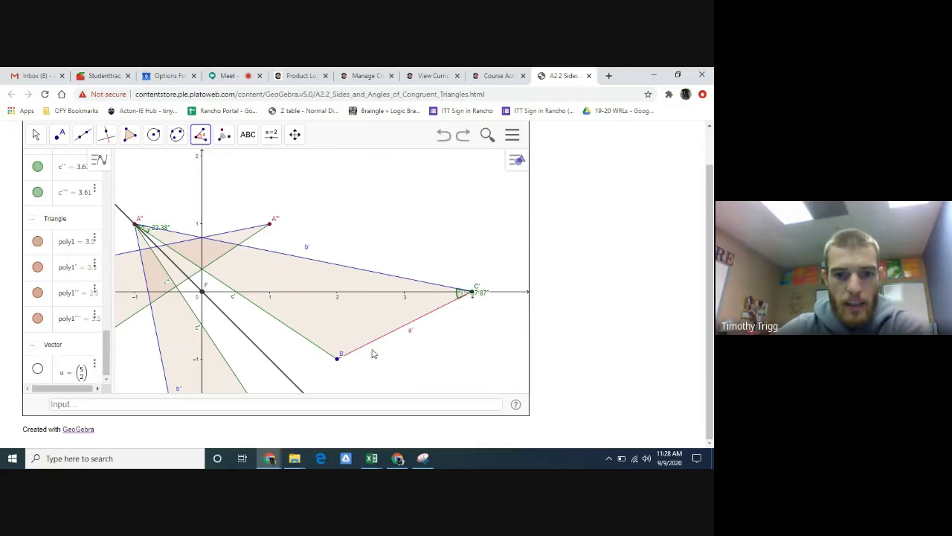
pyautogui.click(311, 347)
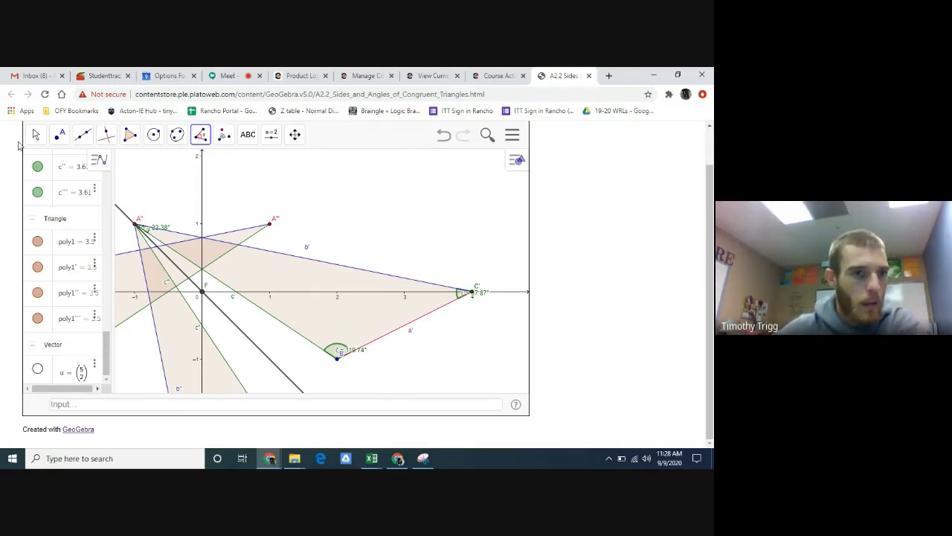
pyautogui.click(34, 136)
pyautogui.moveTo(274, 350); pyautogui.dragTo(340, 327)
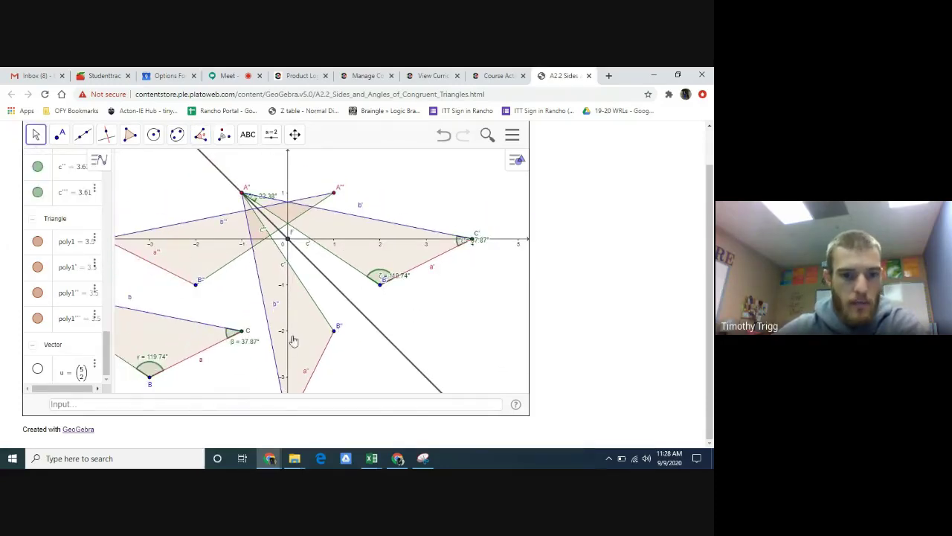
# Review the Part B answers and Part C table in the course activity, then measure sides AB, AC and BC in GeoGebra with Distance or Length
pyautogui.click(490, 76)
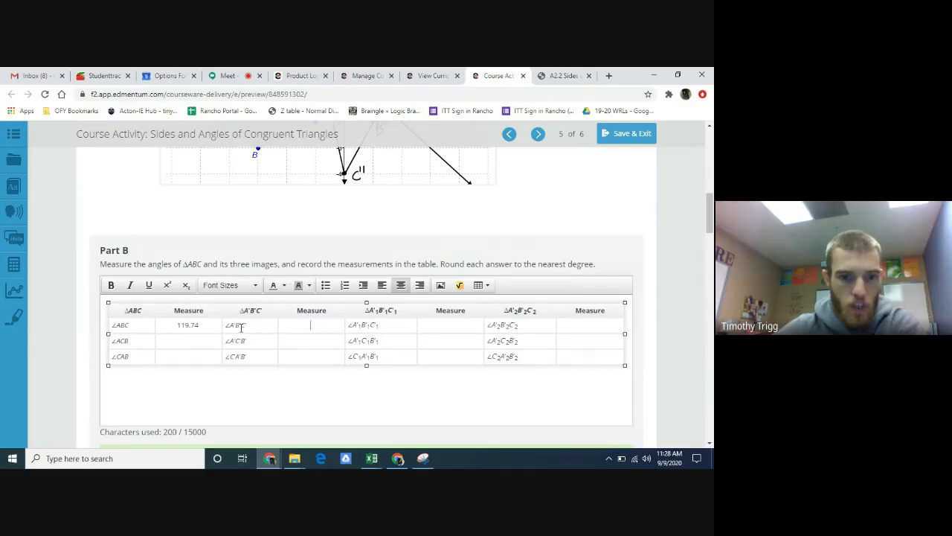
pyautogui.scroll(-6, 436, 317)
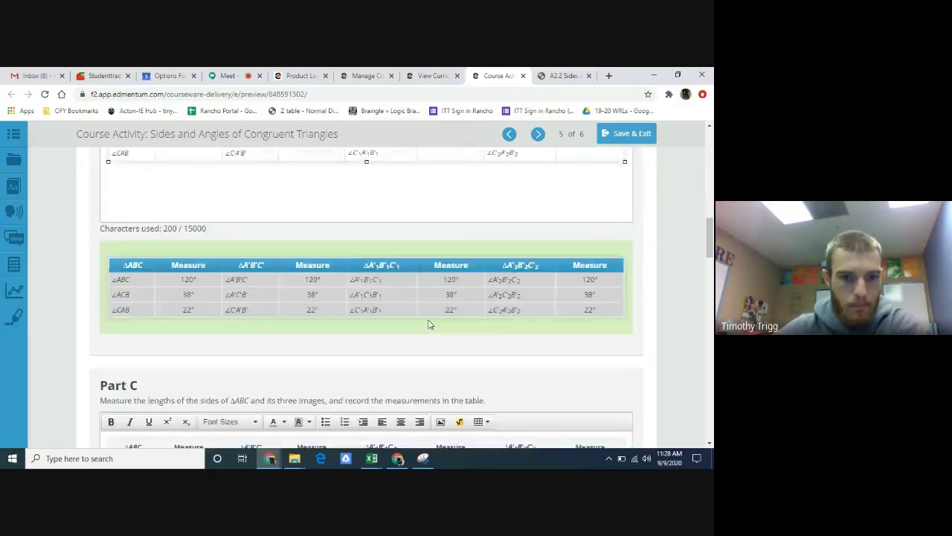
pyautogui.scroll(1, 429, 320)
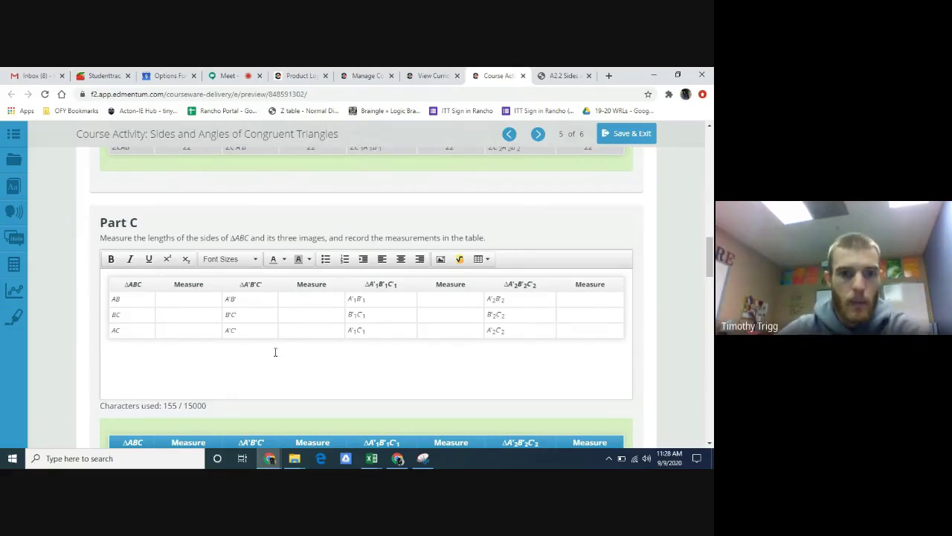
pyautogui.click(567, 75)
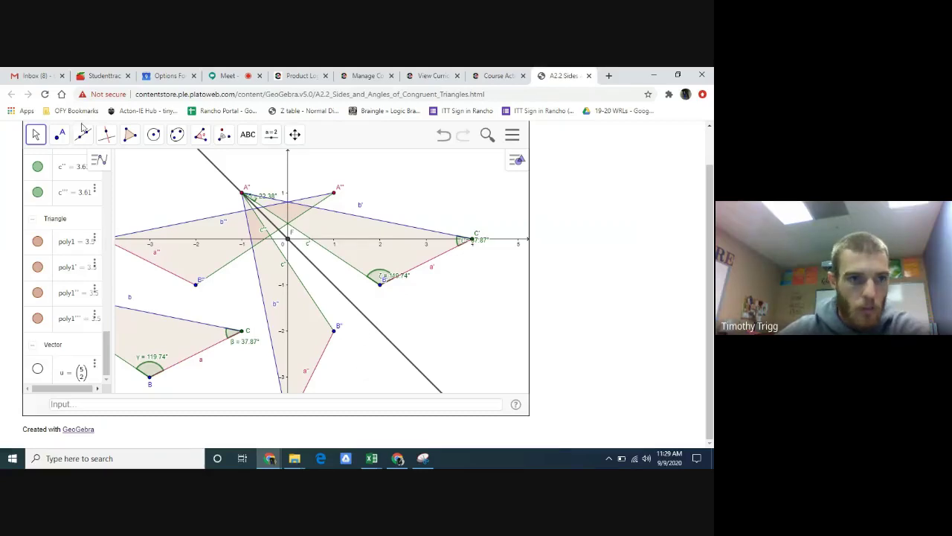
pyautogui.moveTo(233, 308); pyautogui.dragTo(340, 282)
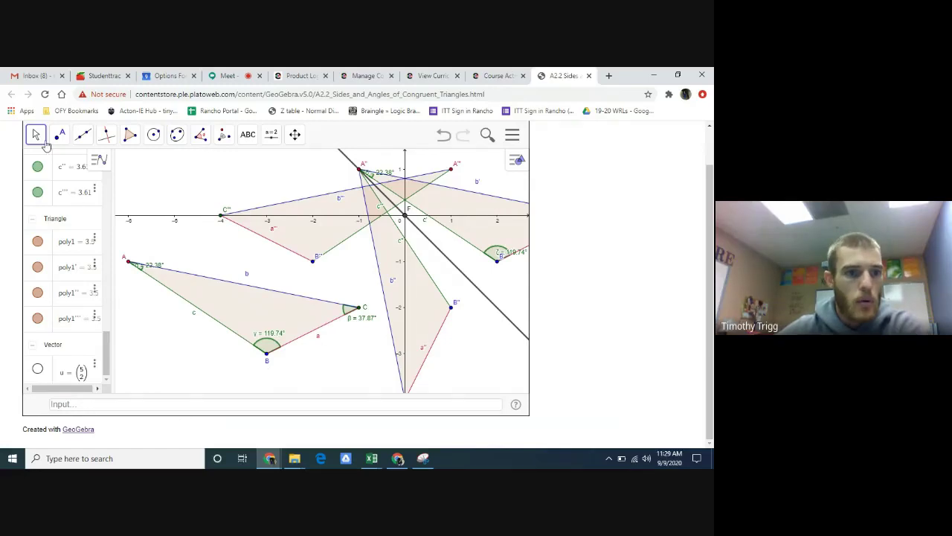
pyautogui.click(201, 136)
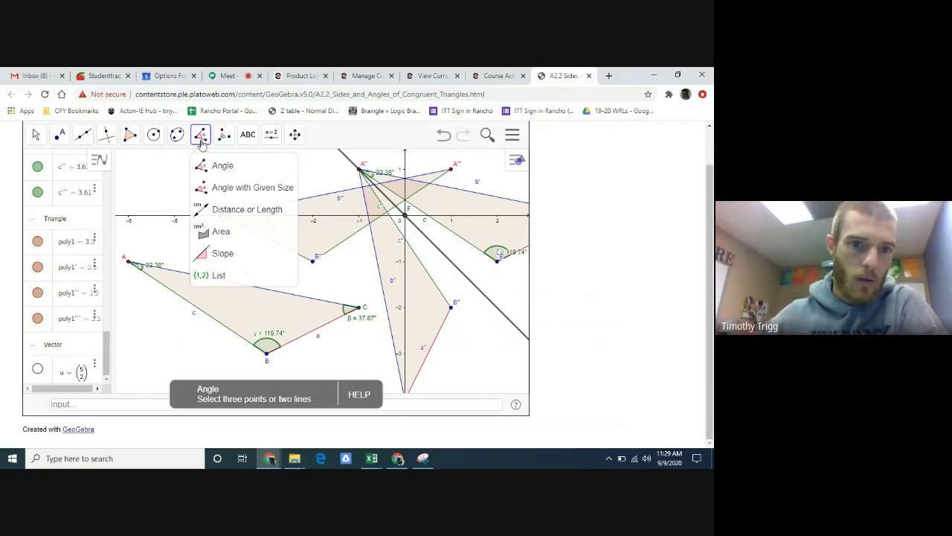
pyautogui.click(242, 212)
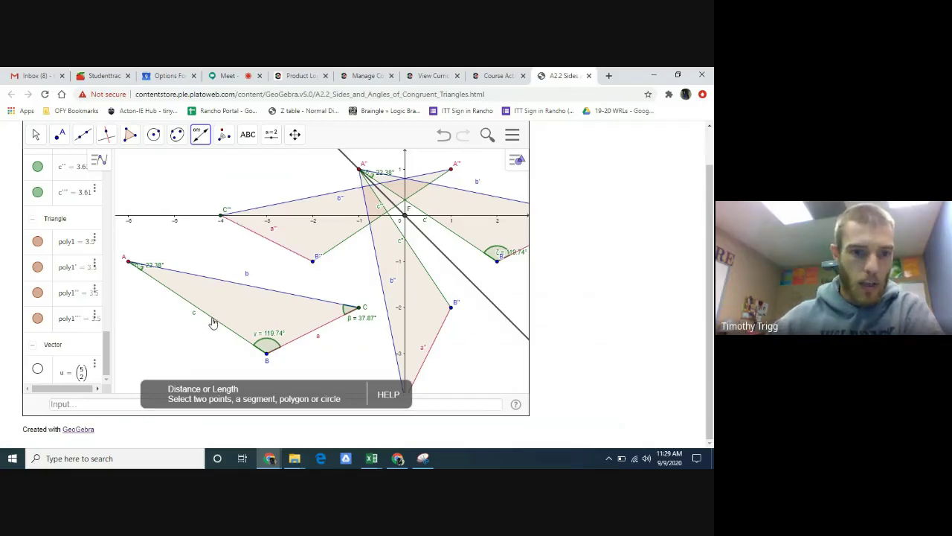
pyautogui.click(213, 320)
pyautogui.click(266, 290)
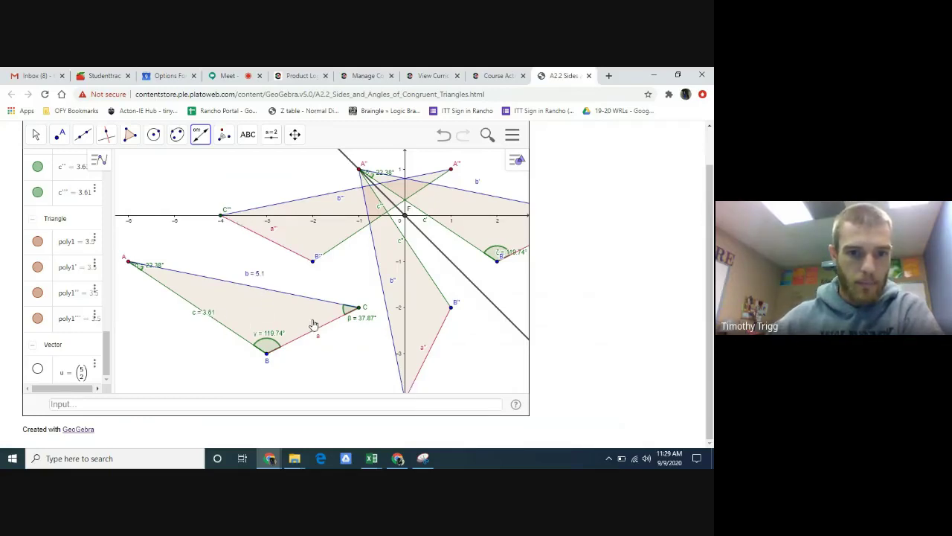
pyautogui.click(325, 324)
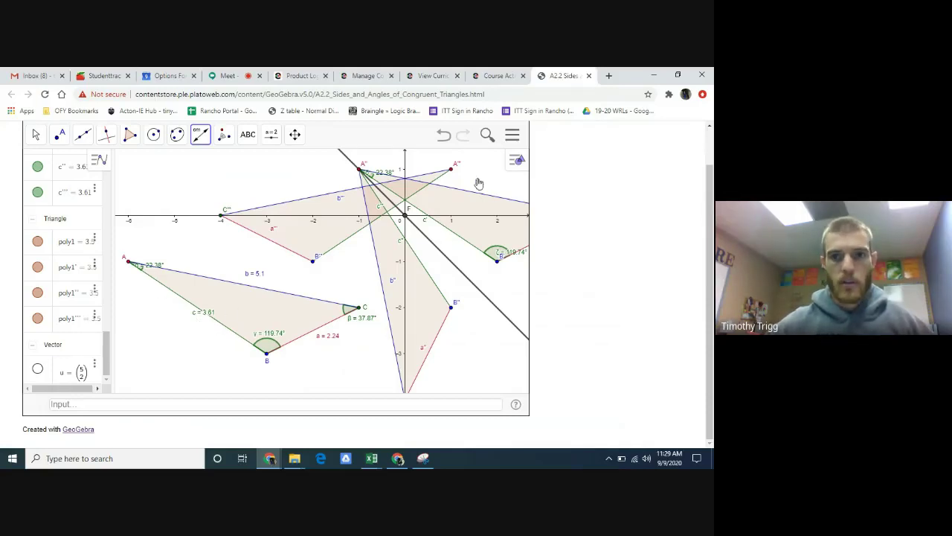
# In the course activity's Part C table, record AB as 3.61, BC as 2.24 and AC as 5.1, checking the lengths in GeoGebra
pyautogui.click(497, 73)
pyautogui.click(176, 299)
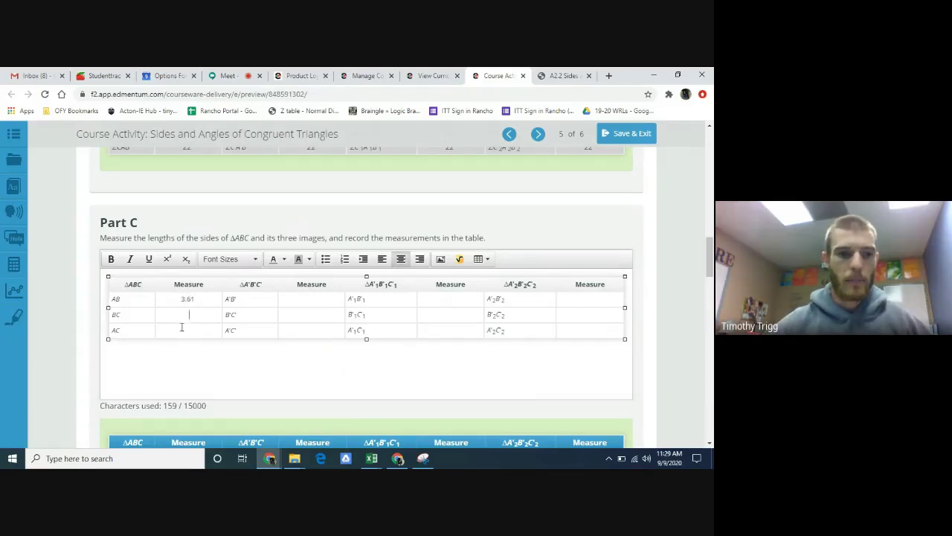
pyautogui.click(561, 75)
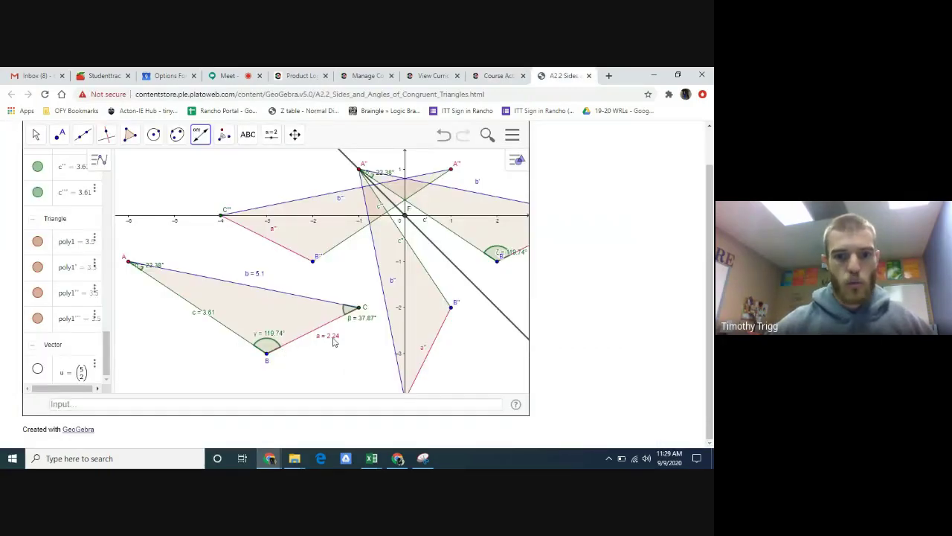
pyautogui.click(497, 75)
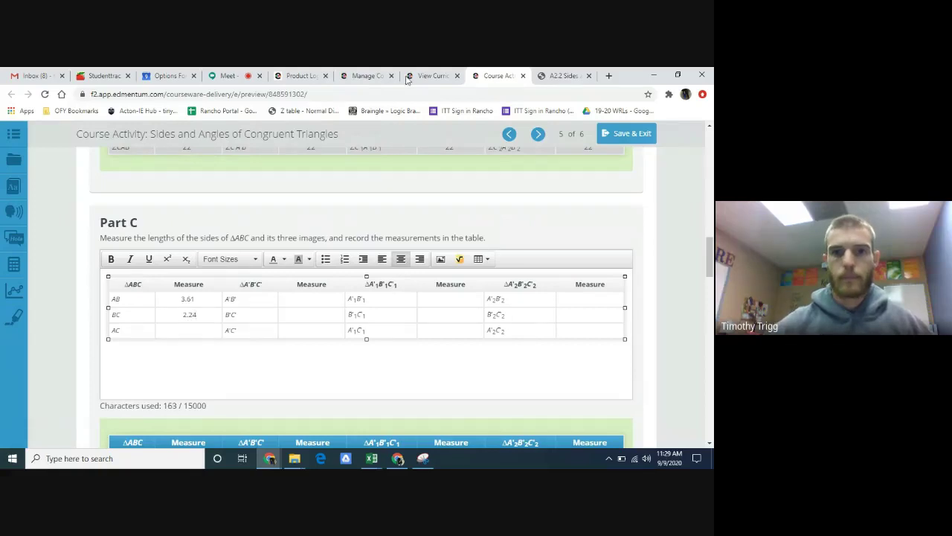
pyautogui.click(561, 75)
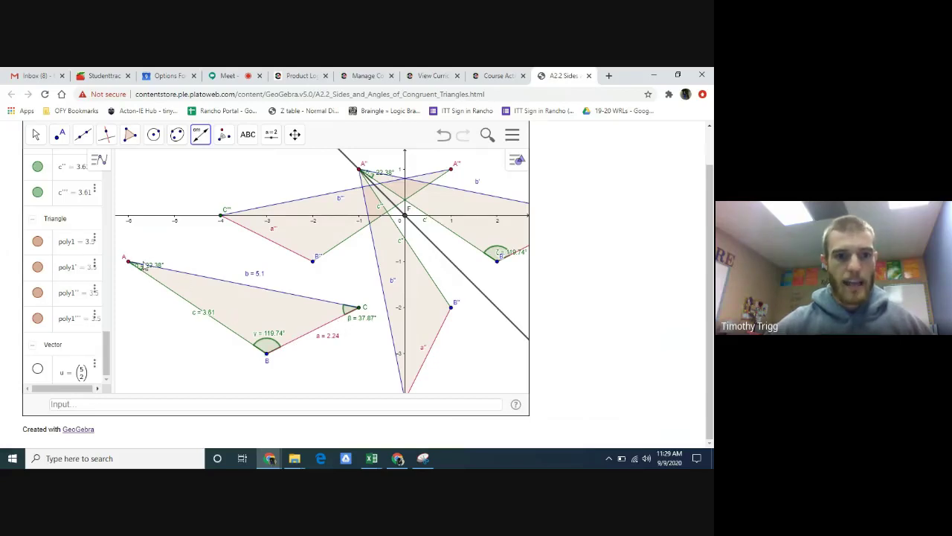
pyautogui.click(492, 76)
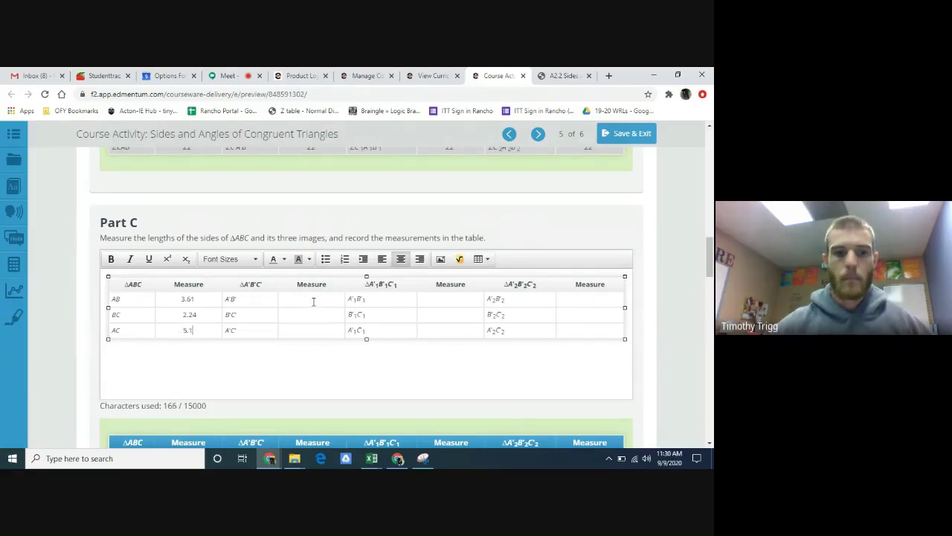
# In GeoGebra, measure sides B'C', A'C' and A'B' of the translated triangle with Distance or Length, and return to the course activity's Part C table
pyautogui.click(566, 75)
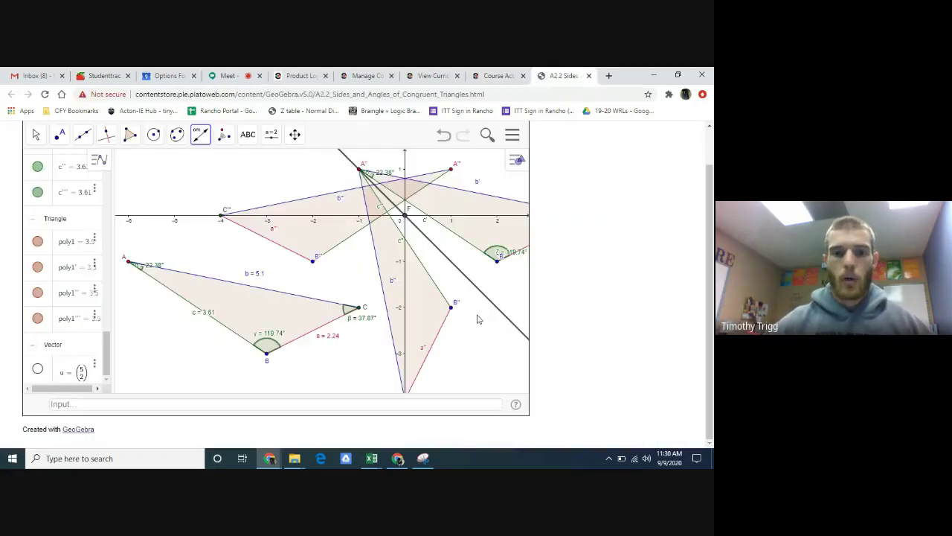
pyautogui.click(34, 134)
pyautogui.moveTo(468, 293); pyautogui.dragTo(309, 327)
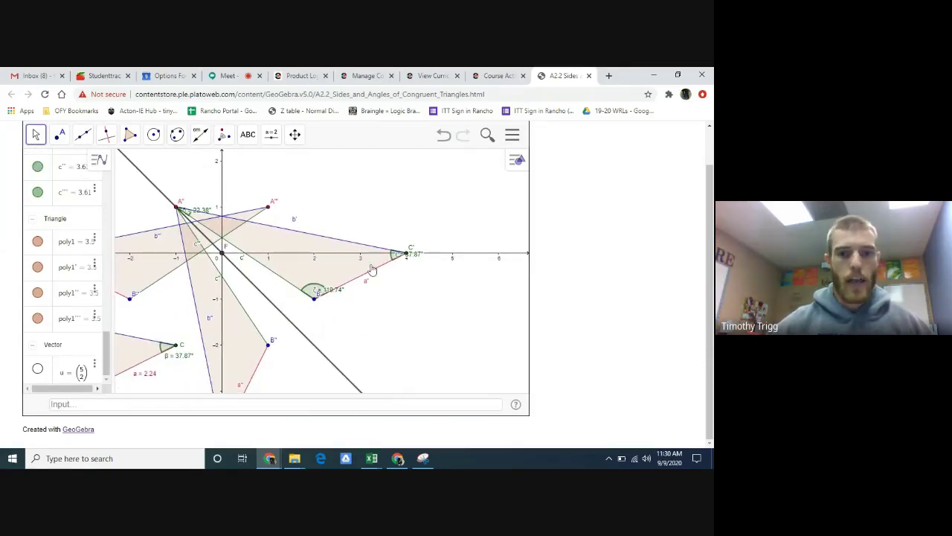
pyautogui.click(202, 141)
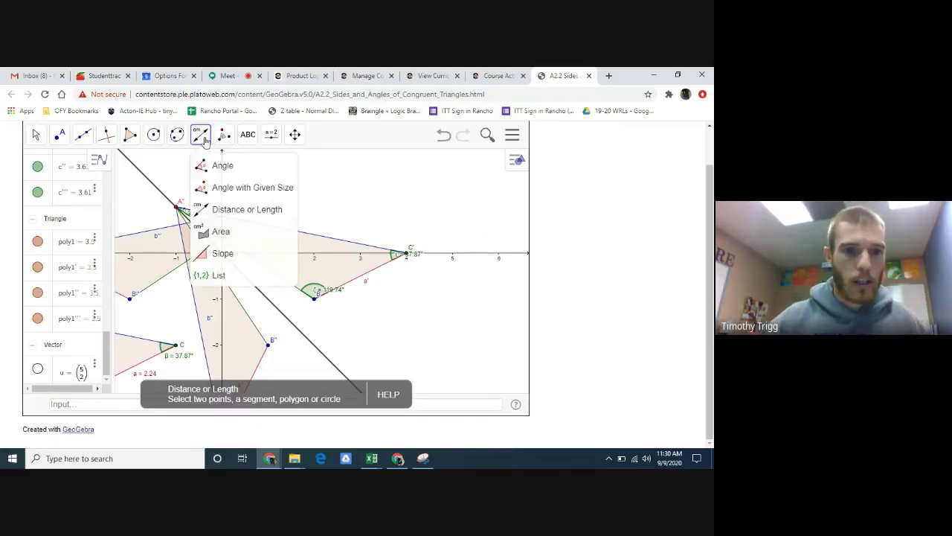
pyautogui.click(242, 209)
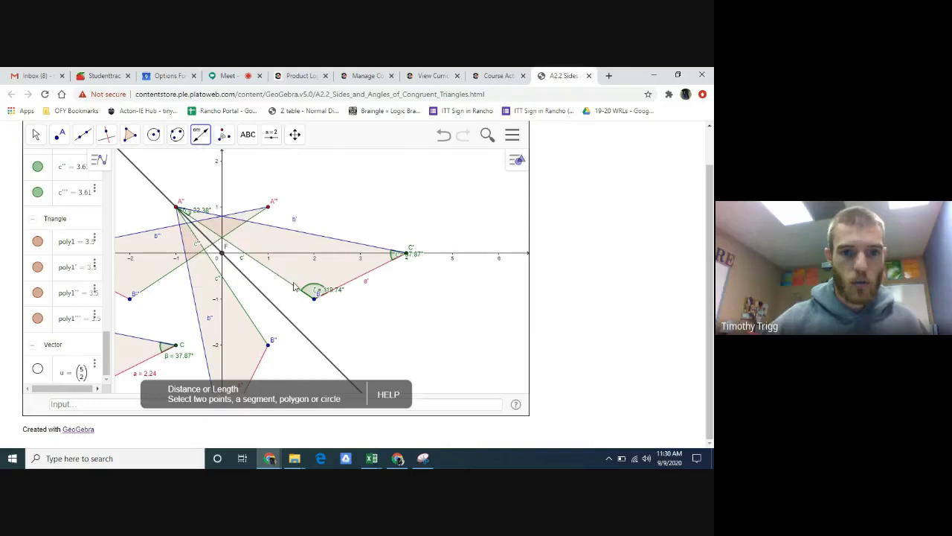
pyautogui.click(372, 272)
pyautogui.click(332, 241)
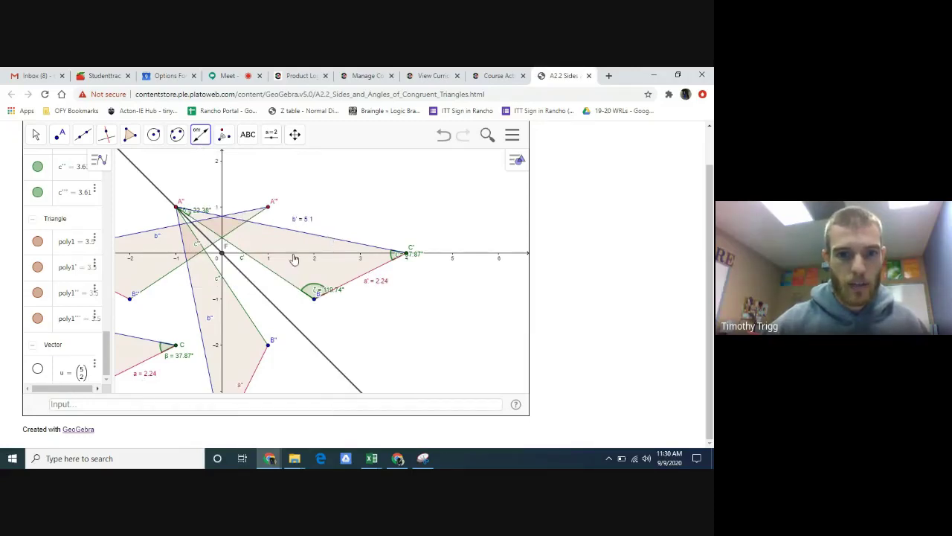
pyautogui.click(274, 271)
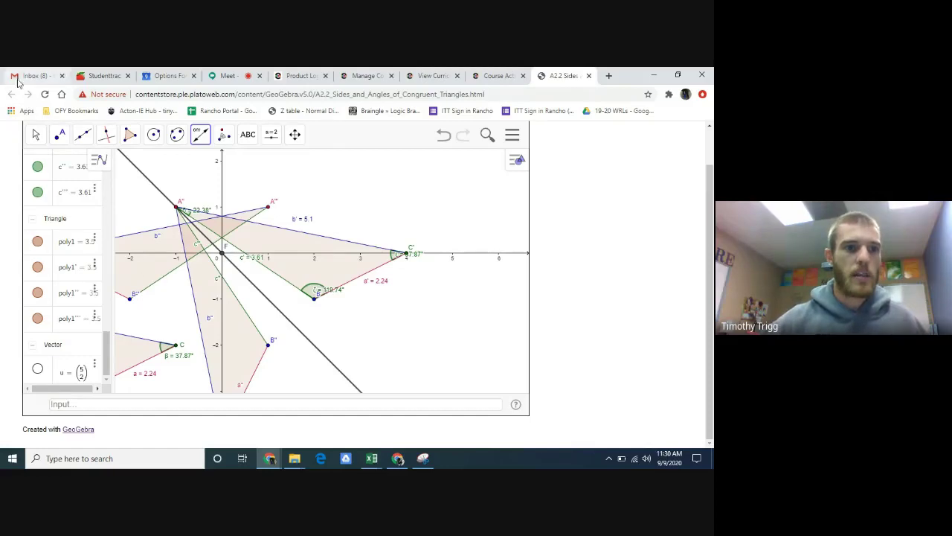
pyautogui.click(36, 135)
pyautogui.moveTo(351, 328); pyautogui.dragTo(410, 323)
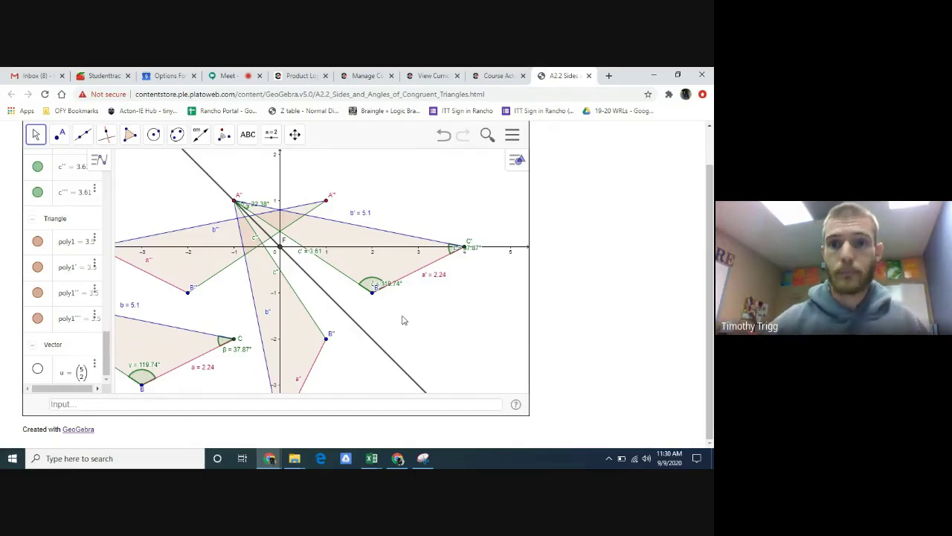
pyautogui.click(489, 83)
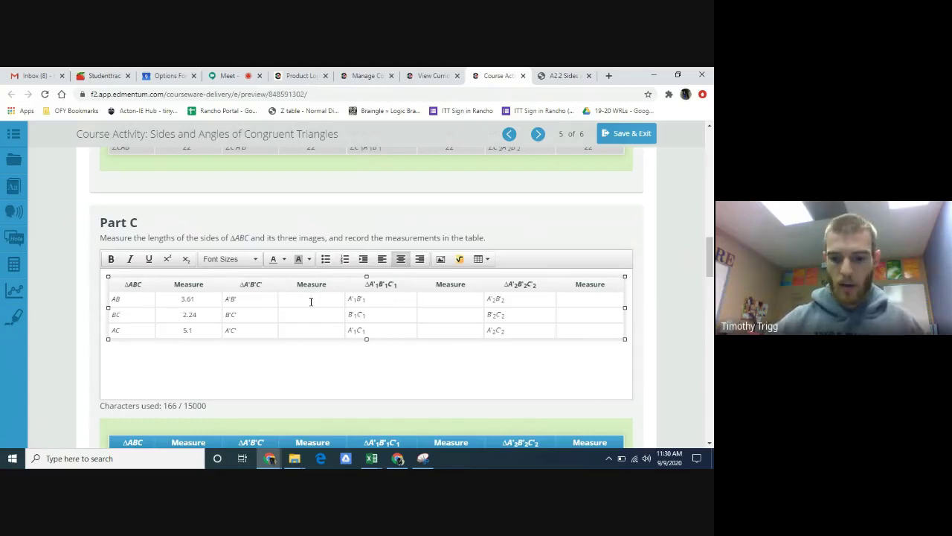
# Record A'B' as 3.61 in the Part C table and move on to the Part D question
pyautogui.write('3.61')
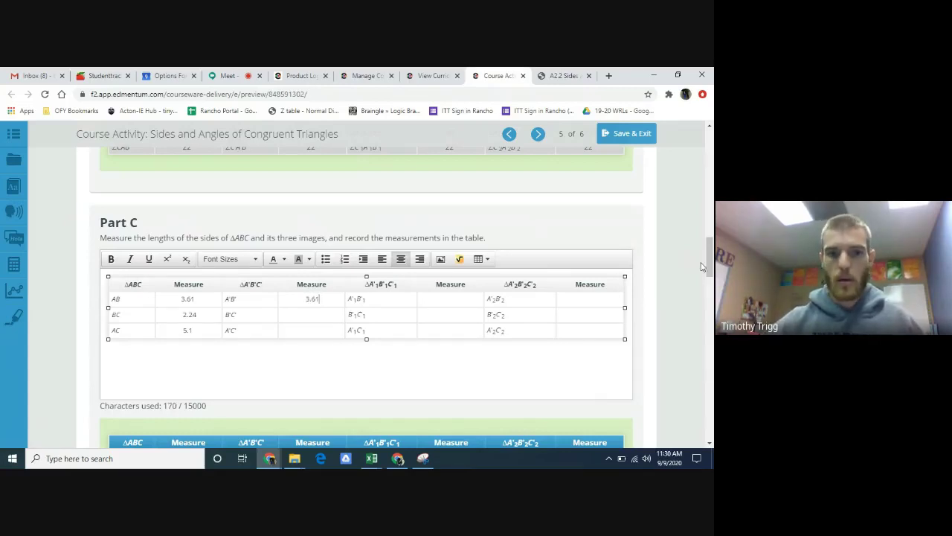
pyautogui.scroll(-5, 516, 303)
pyautogui.scroll(1, 513, 313)
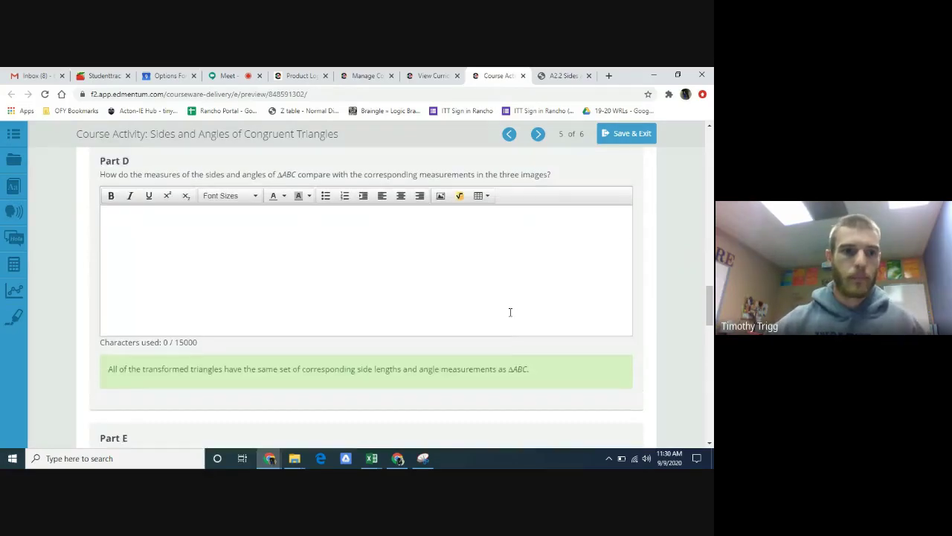
# Answer Part D with "All of the angle measures and side lengths are equal."
pyautogui.click(293, 267)
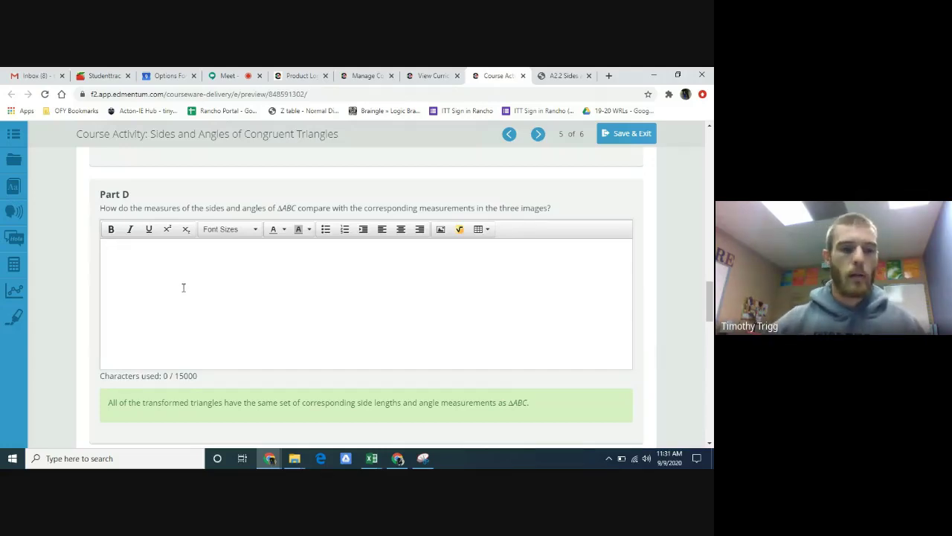
pyautogui.scroll(1, 182, 290)
pyautogui.click(241, 324)
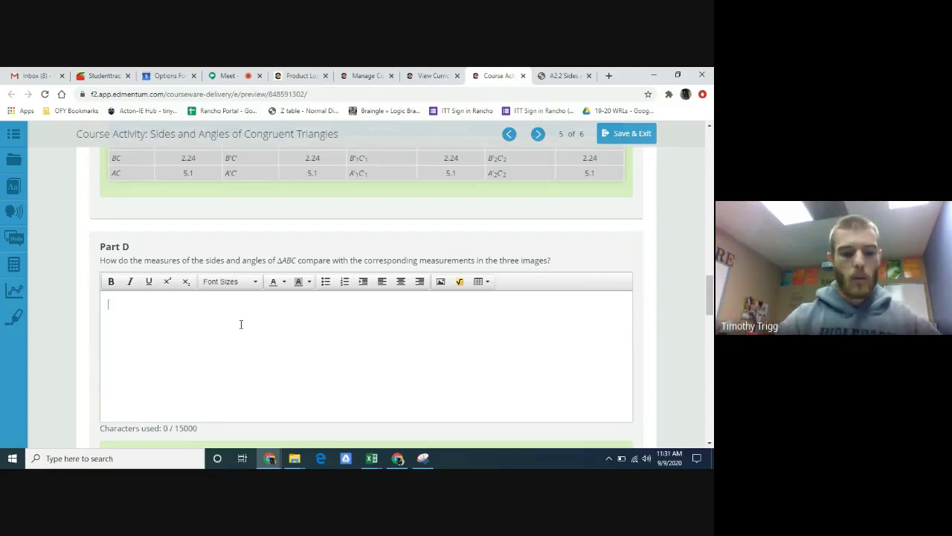
pyautogui.write('All')
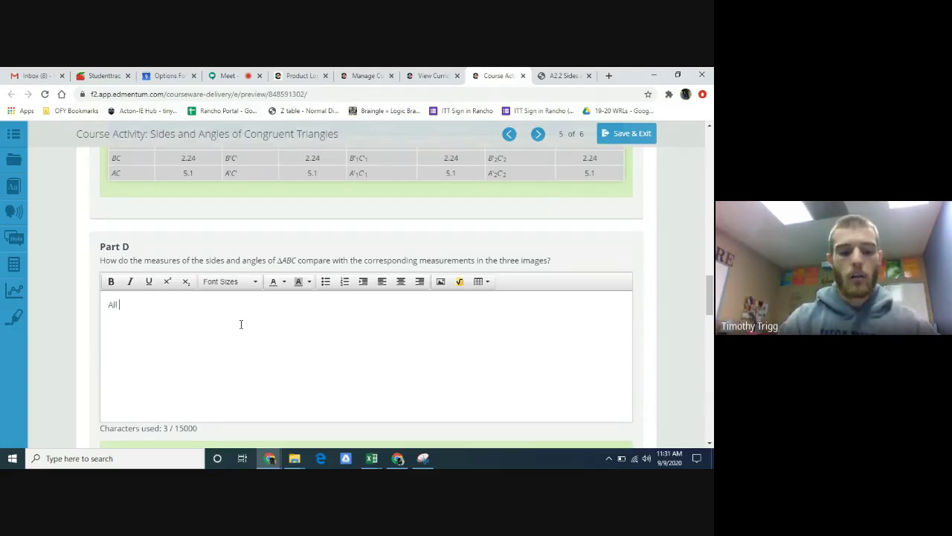
pyautogui.write(' of the ')
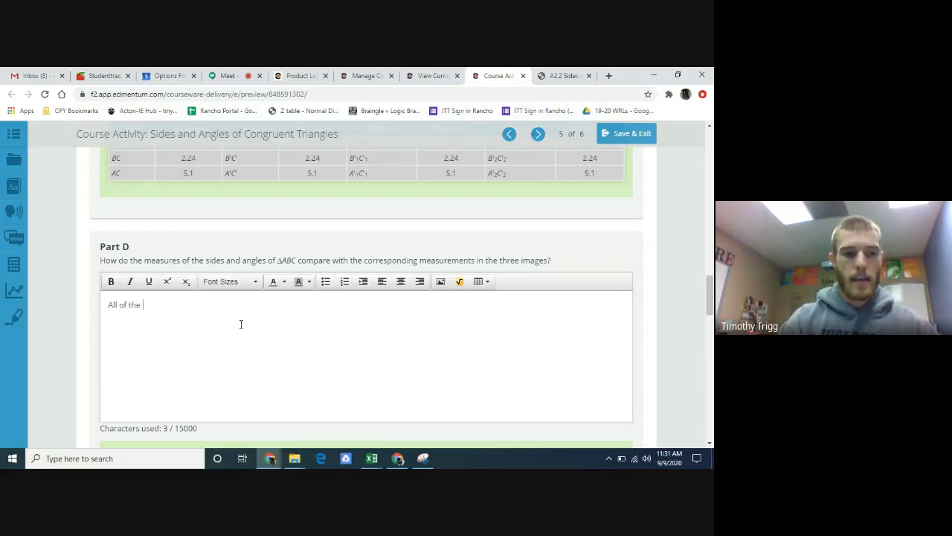
pyautogui.write('angle mea')
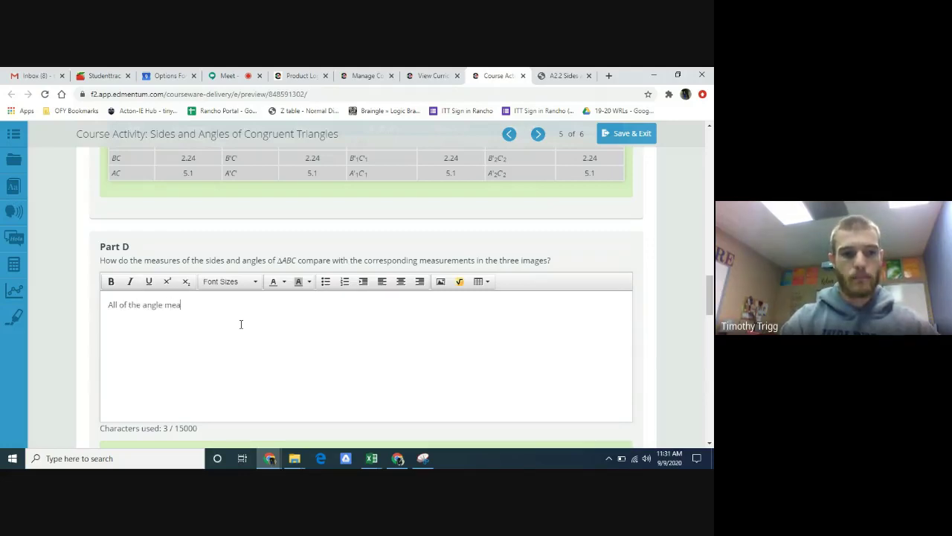
pyautogui.write('sures and si')
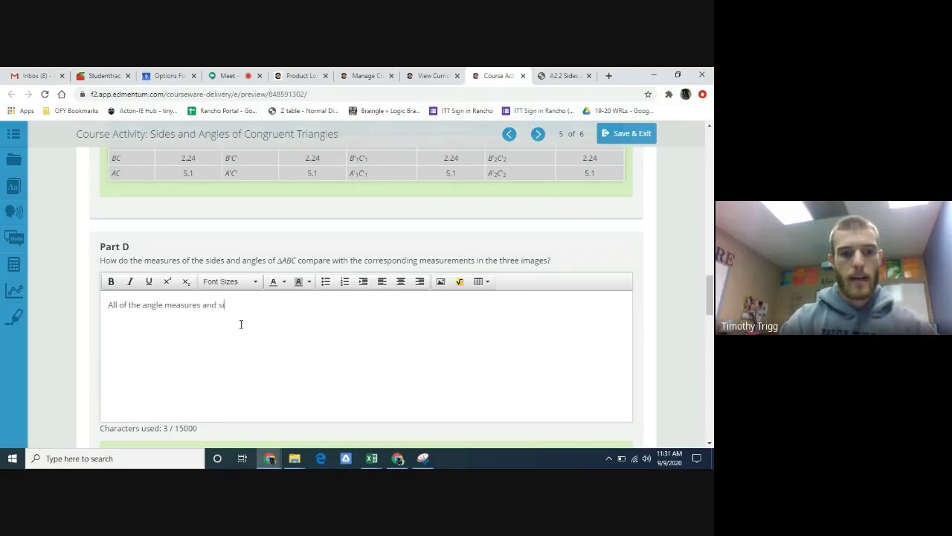
pyautogui.write('de leng')
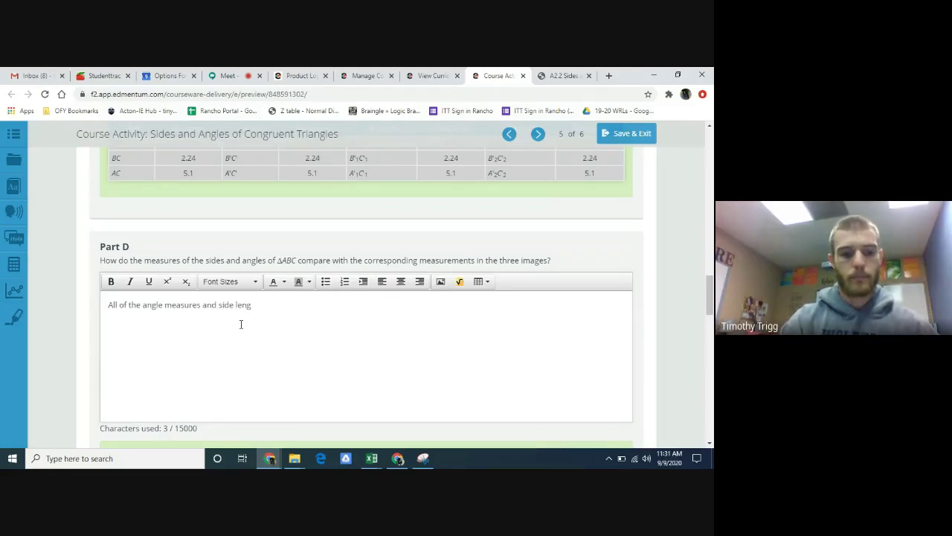
pyautogui.write('ths are')
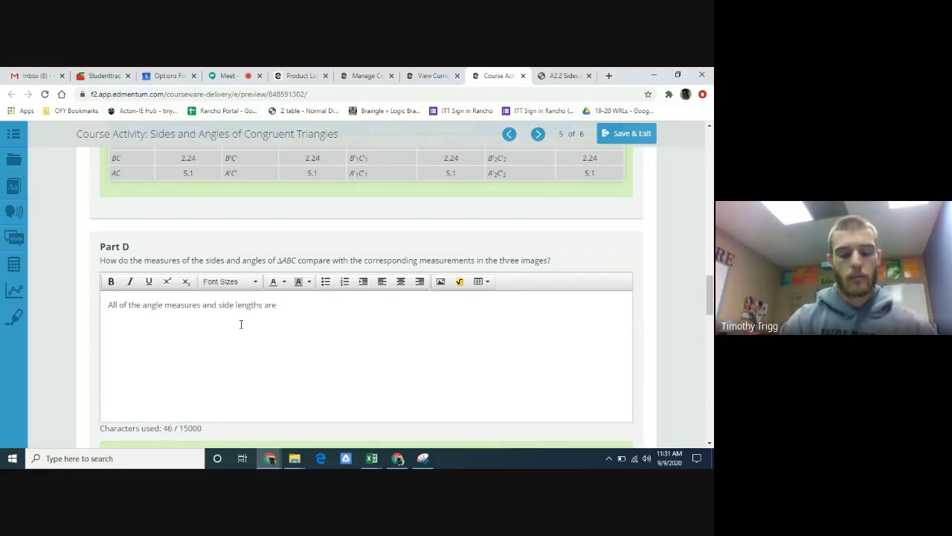
pyautogui.write(' equal')
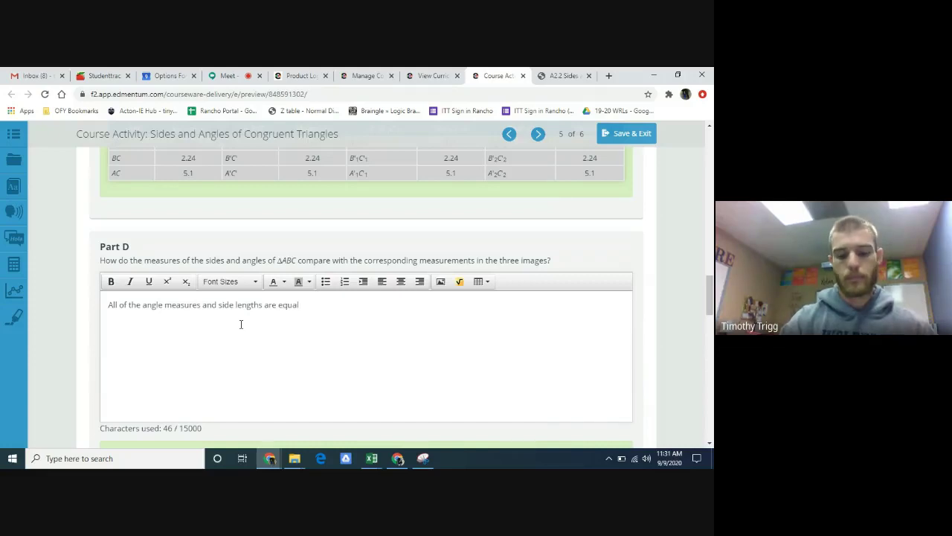
pyautogui.write('.')
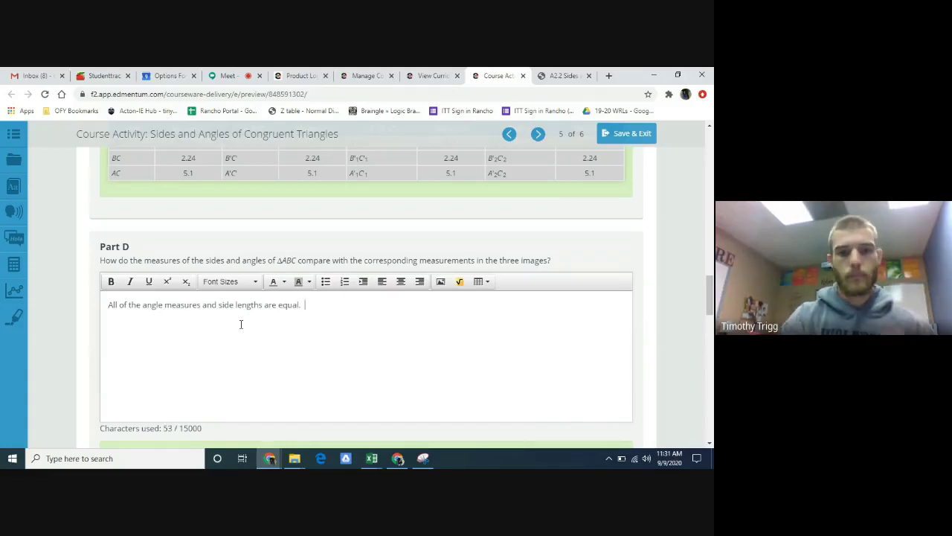
# Begin the Part E answer with "Rigid transformations do not alter the size or shape of the triangle."
pyautogui.scroll(-4, 304, 364)
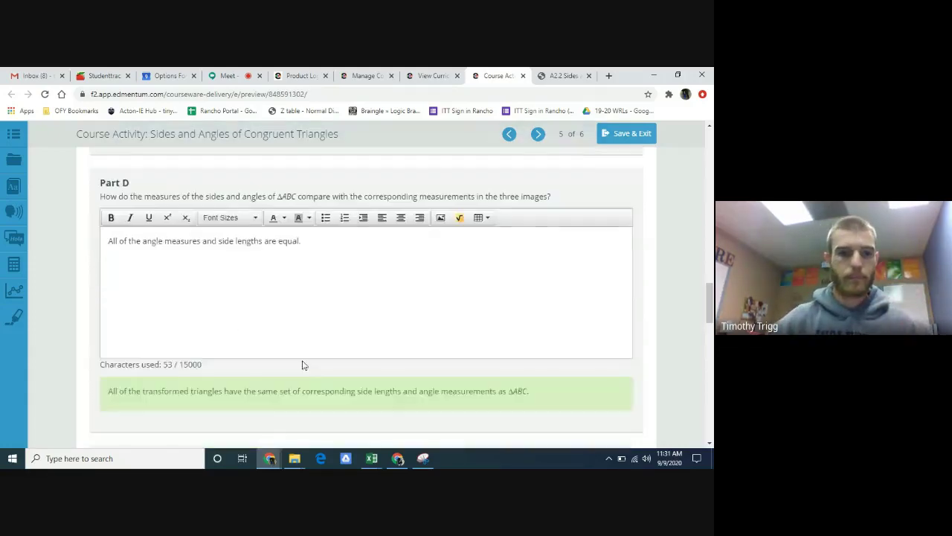
pyautogui.scroll(-1, 319, 362)
pyautogui.scroll(1, 318, 362)
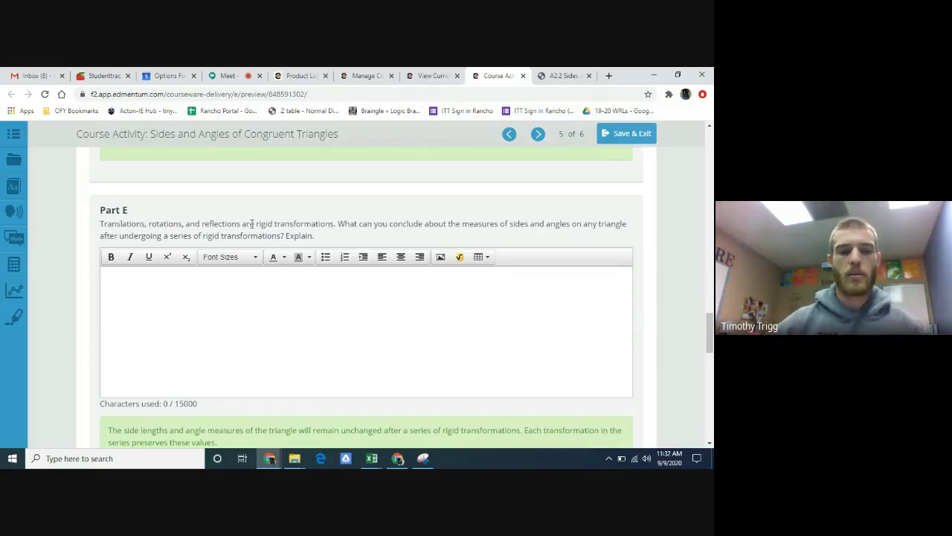
pyautogui.click(248, 273)
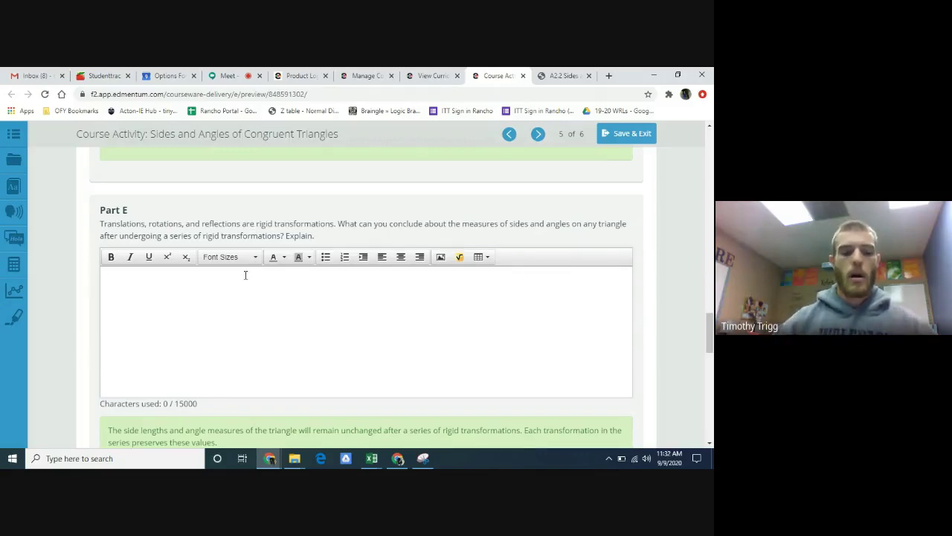
pyautogui.write('Rigid ')
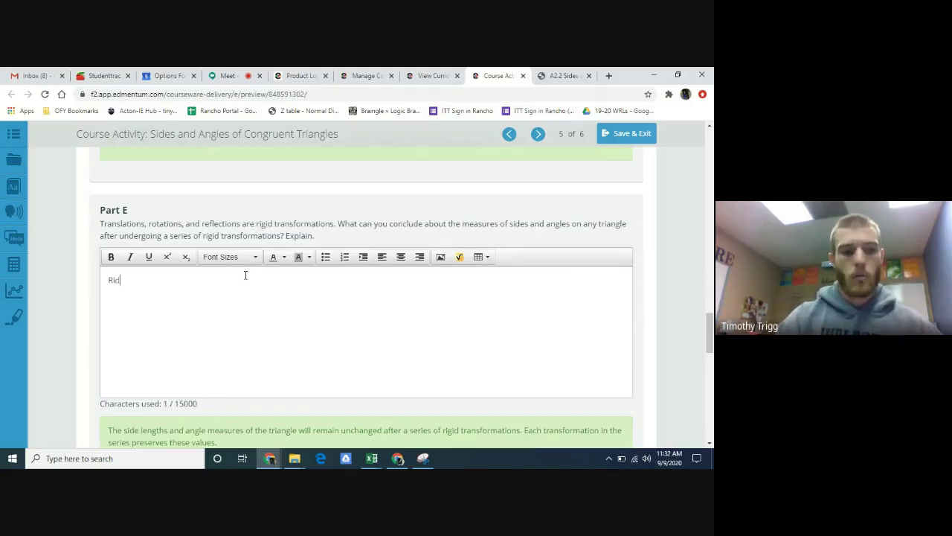
pyautogui.write('t')
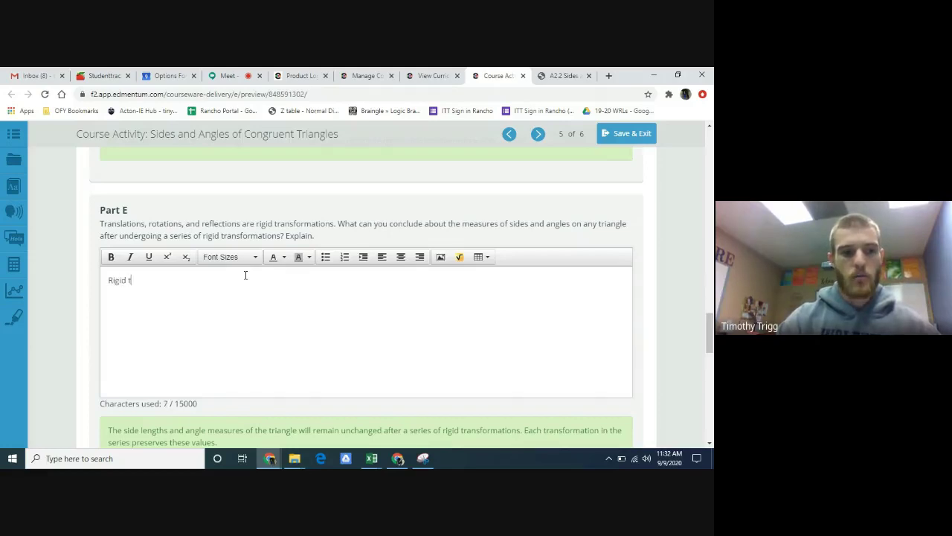
pyautogui.write('ransform')
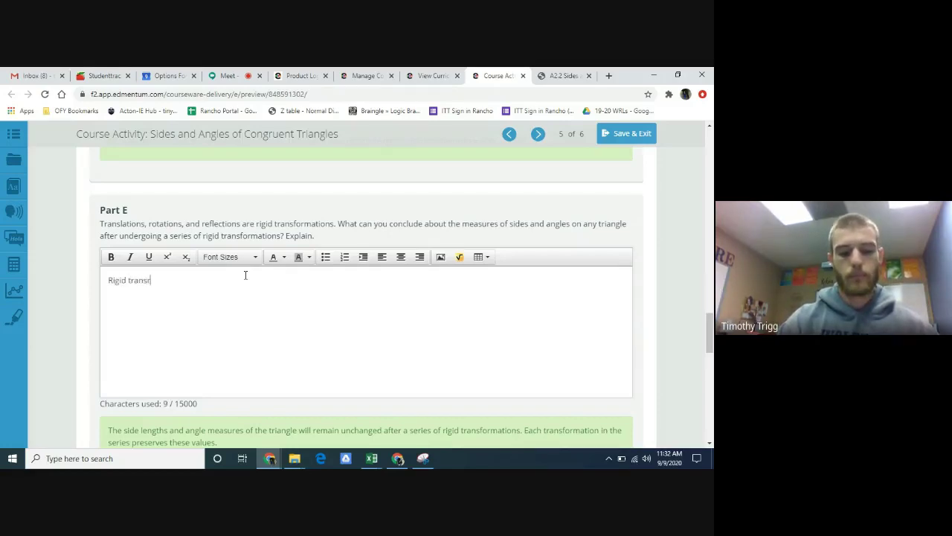
pyautogui.write('ations ')
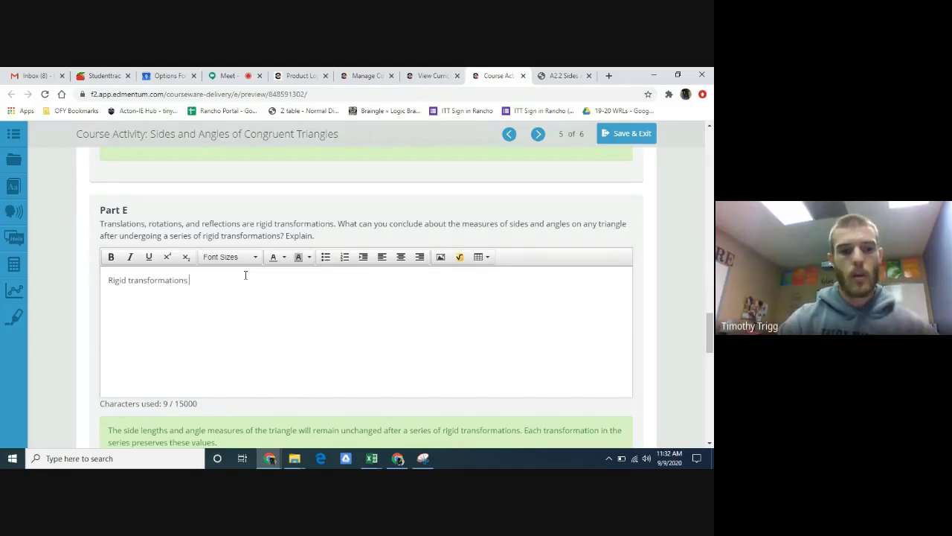
pyautogui.write('do not')
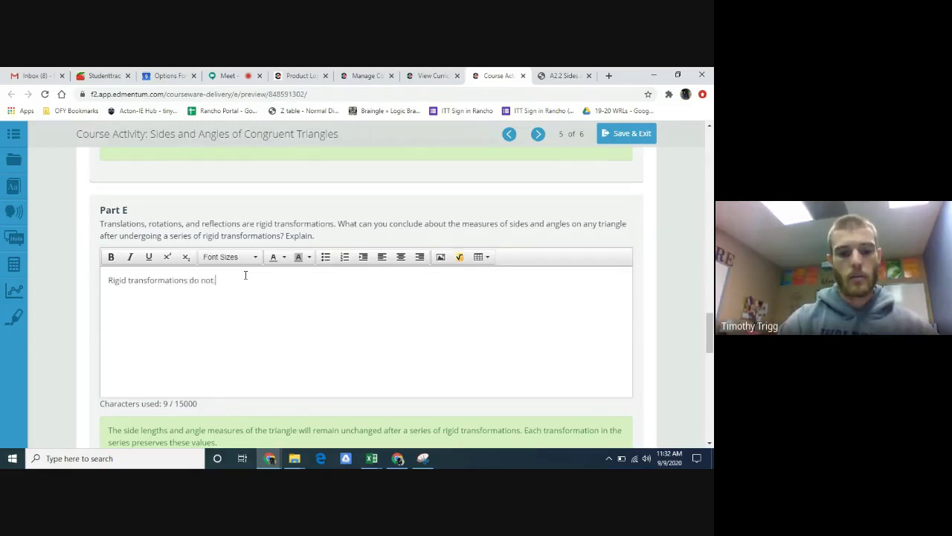
pyautogui.write(' alate')
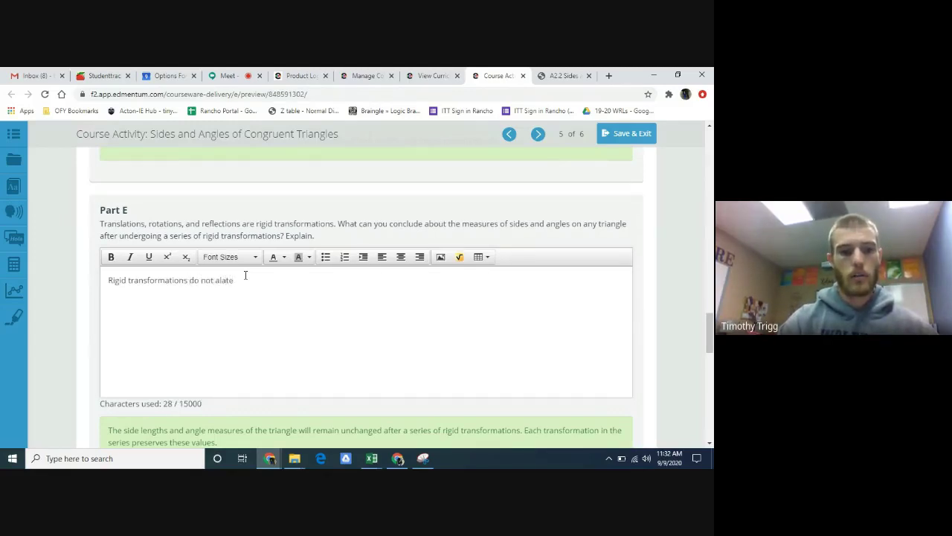
pyautogui.press('BackSpace')
pyautogui.press('BackSpace')
pyautogui.press('BackSpace')
pyautogui.write('ter the')
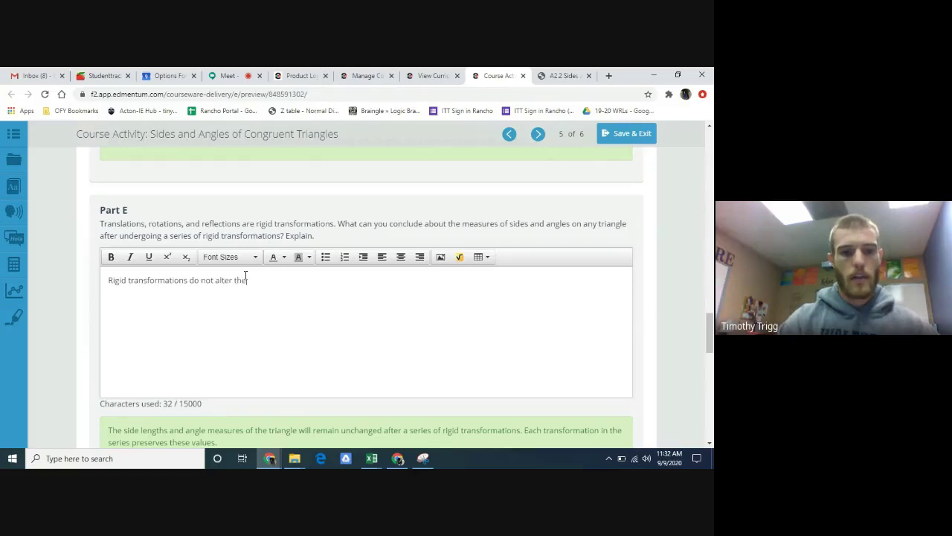
pyautogui.write(' siz')
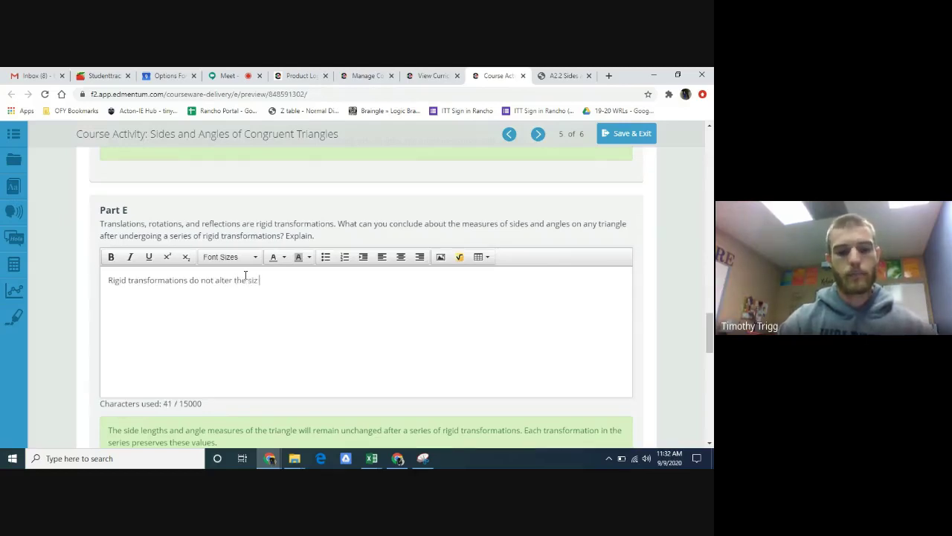
pyautogui.write('e or ')
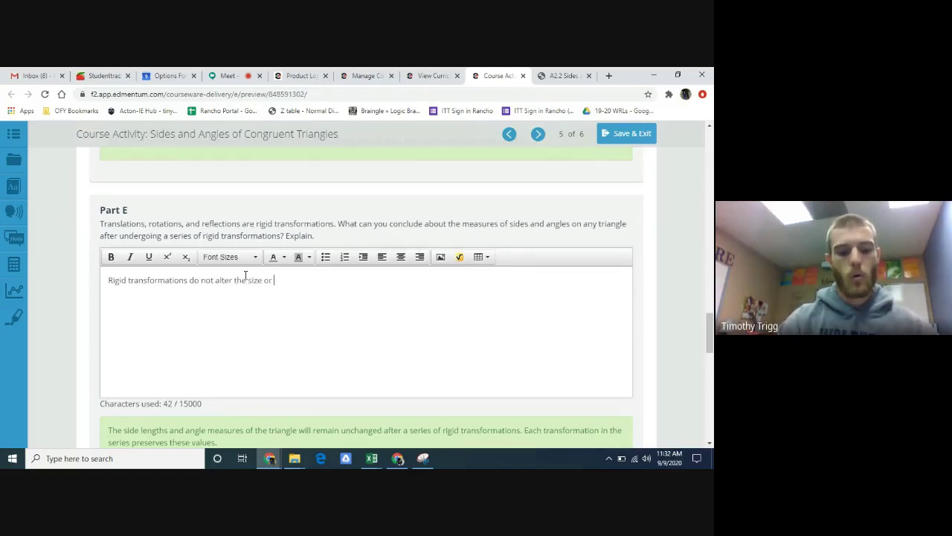
pyautogui.write('shape of th')
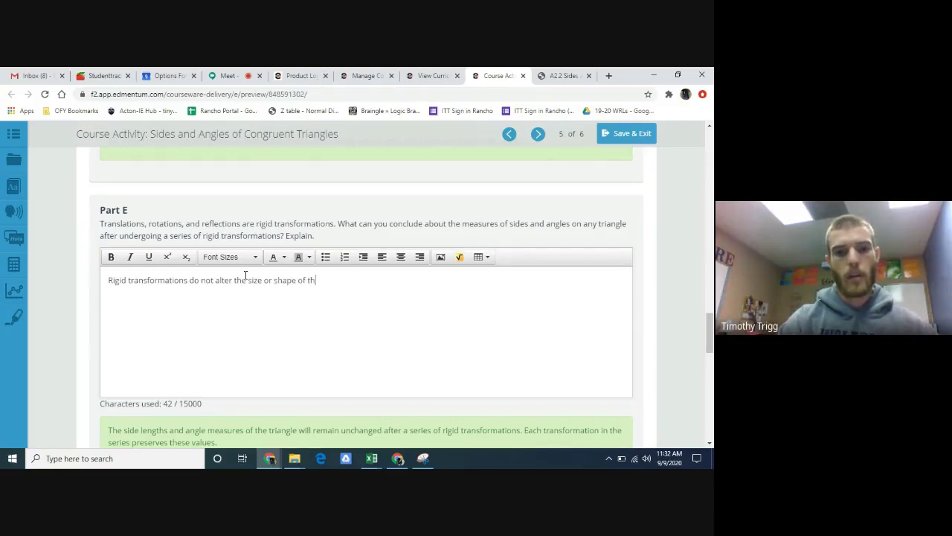
pyautogui.write('e tri')
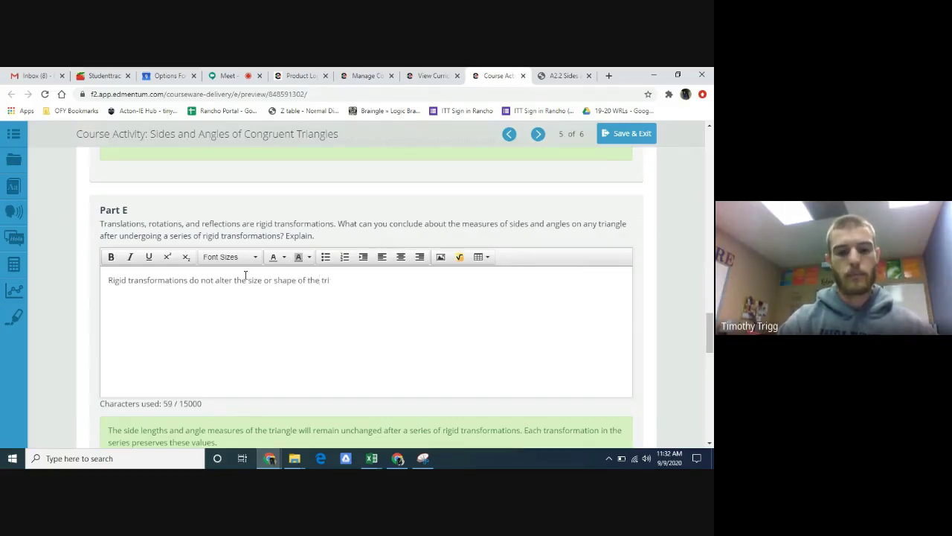
pyautogui.write('angle')
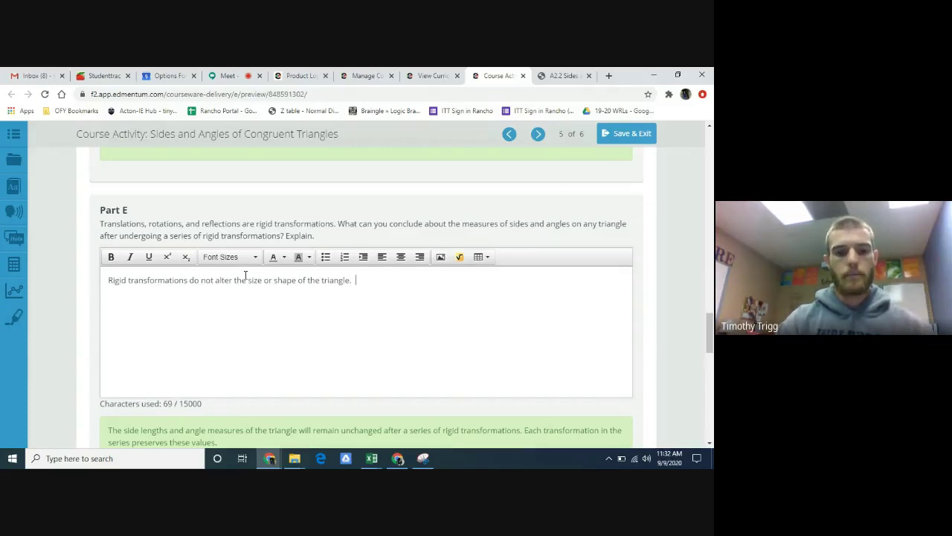
pyautogui.write('. ')
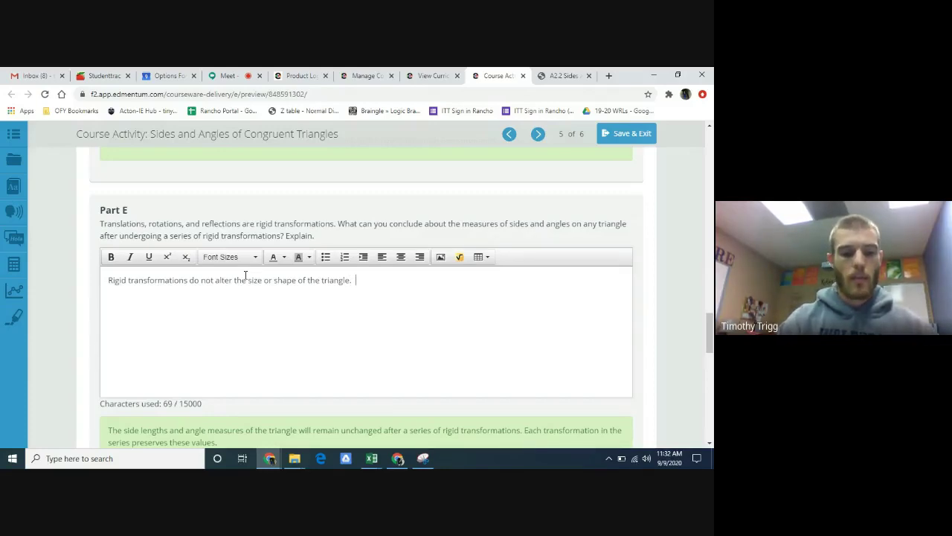
# Complete the Part E answer with the sentence "The images and preimage are congruent."
pyautogui.write(' The image')
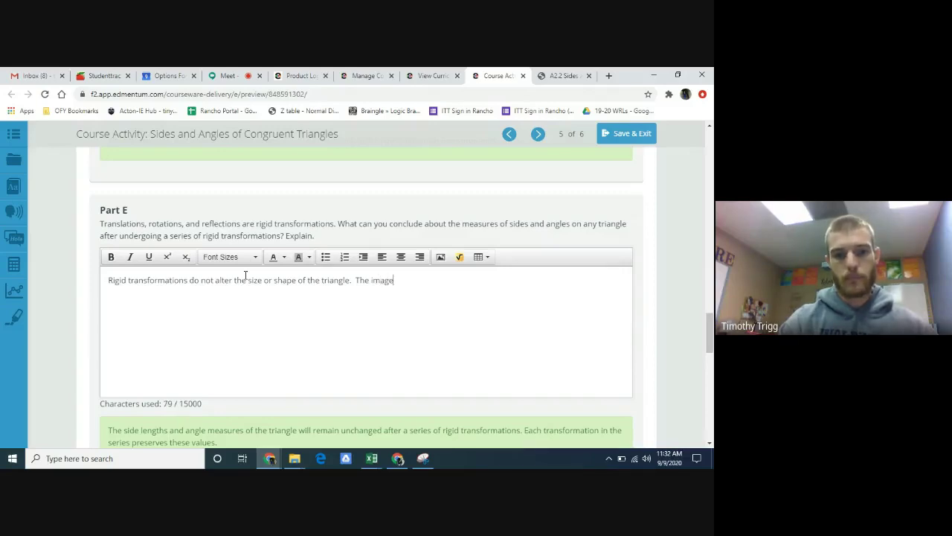
pyautogui.write('s and pre')
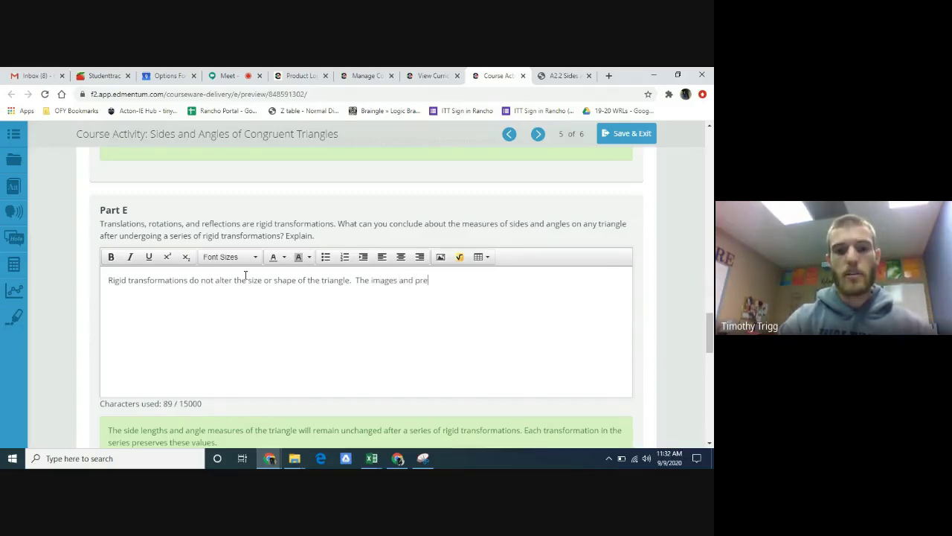
pyautogui.write('image ar')
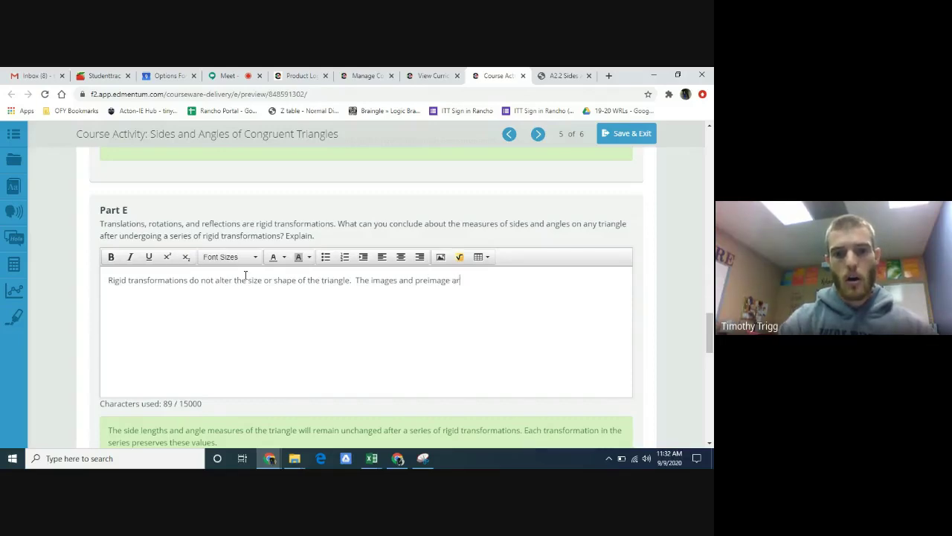
pyautogui.write('e congruent')
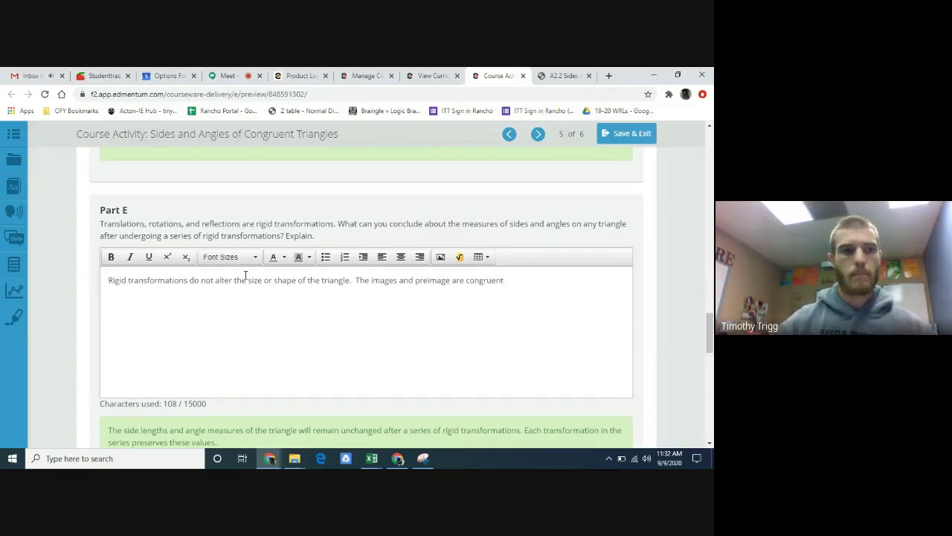
pyautogui.write('.')
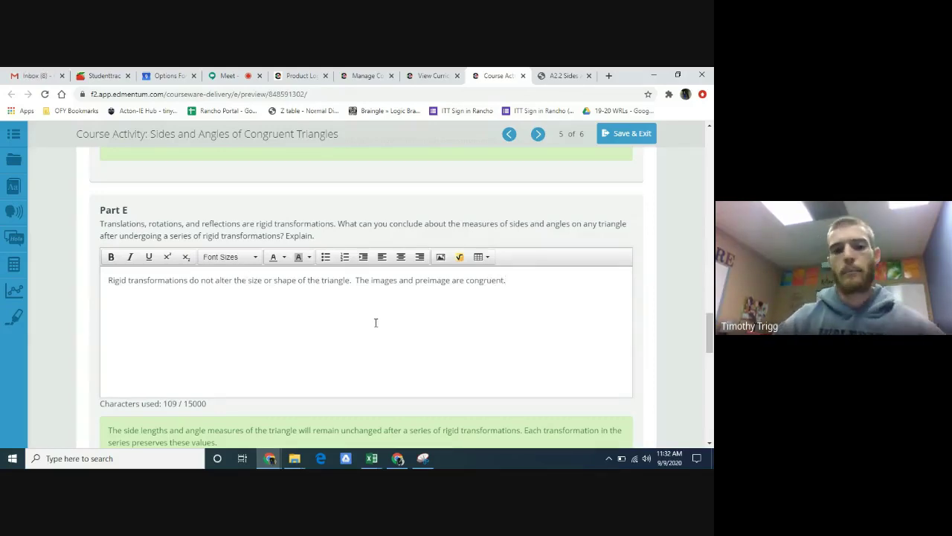
# Move on from Part E to the Part F question and activate its empty answer field
pyautogui.scroll(1, 375, 323)
pyautogui.scroll(-1, 374, 323)
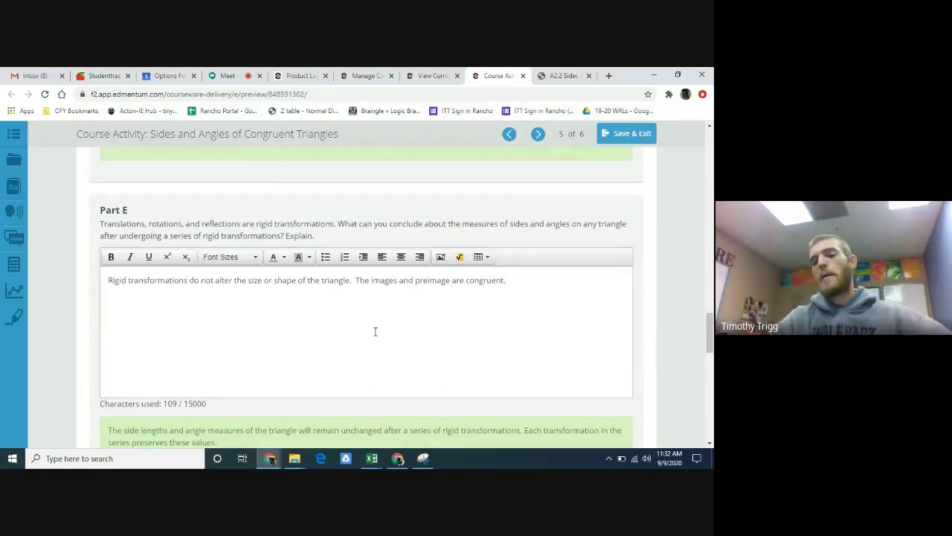
pyautogui.scroll(-6, 370, 332)
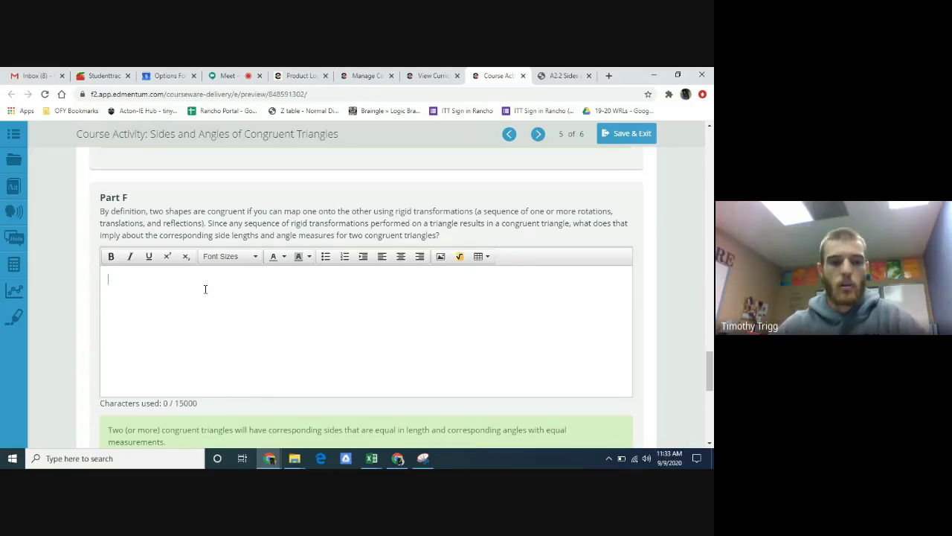
pyautogui.scroll(1, 212, 301)
pyautogui.click(216, 321)
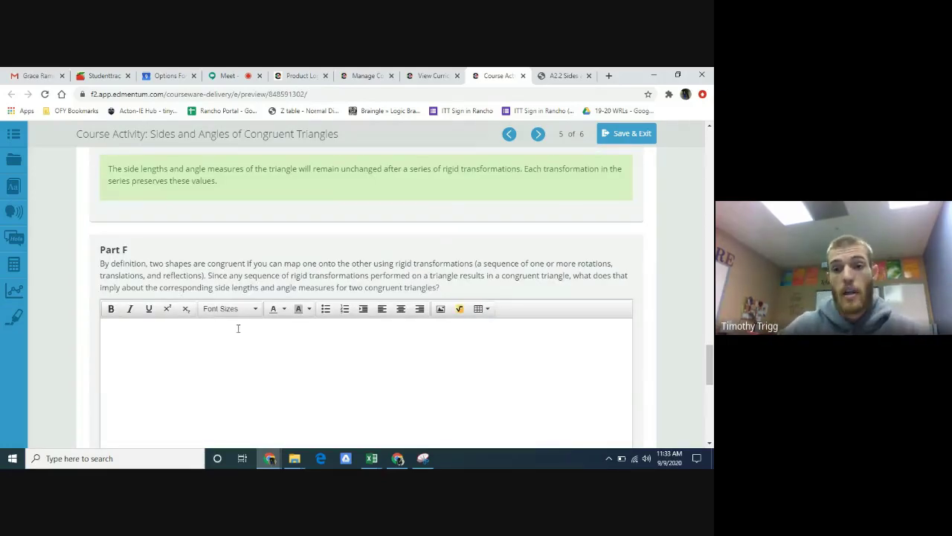
# Examine triangle ABC and its images together in the GeoGebra construction, and return to the course activity
pyautogui.click(567, 75)
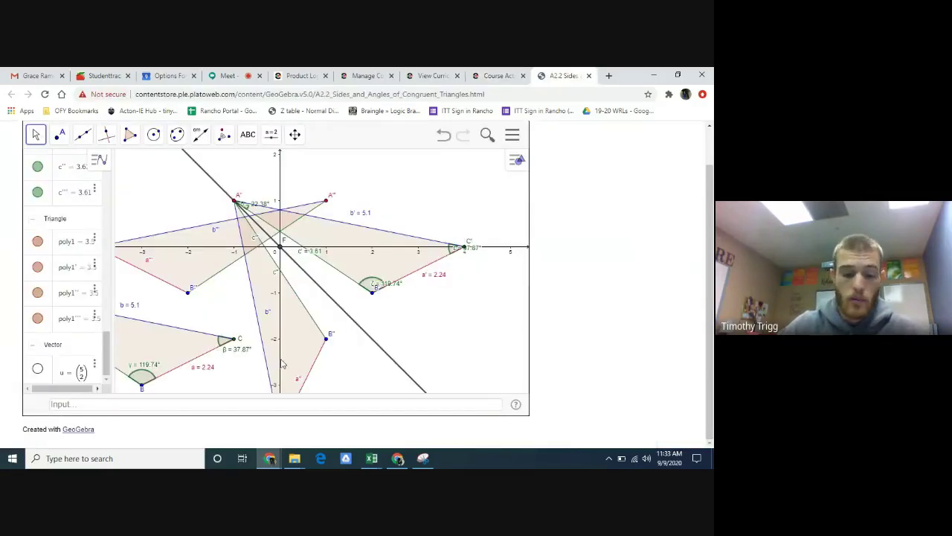
pyautogui.moveTo(218, 306); pyautogui.dragTo(275, 297)
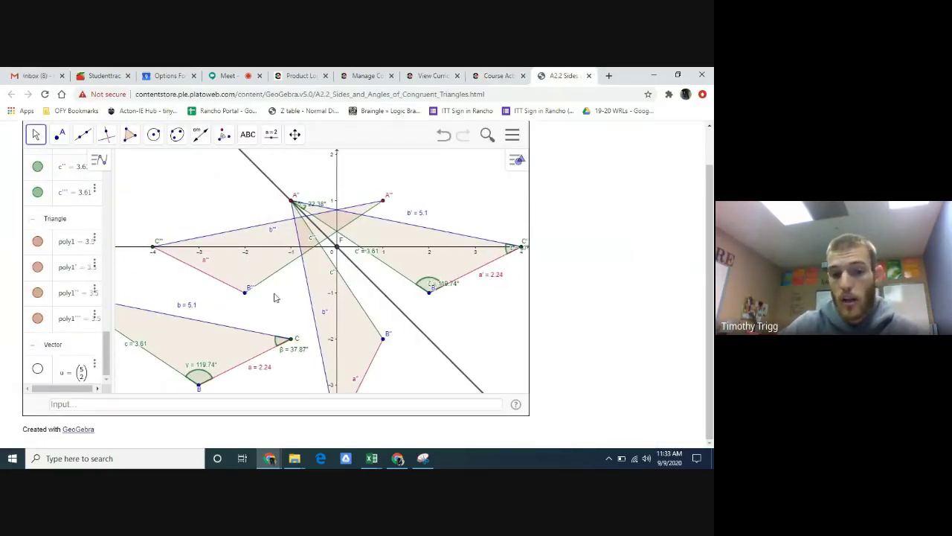
pyautogui.scroll(-3, 274, 301)
pyautogui.scroll(-1, 281, 365)
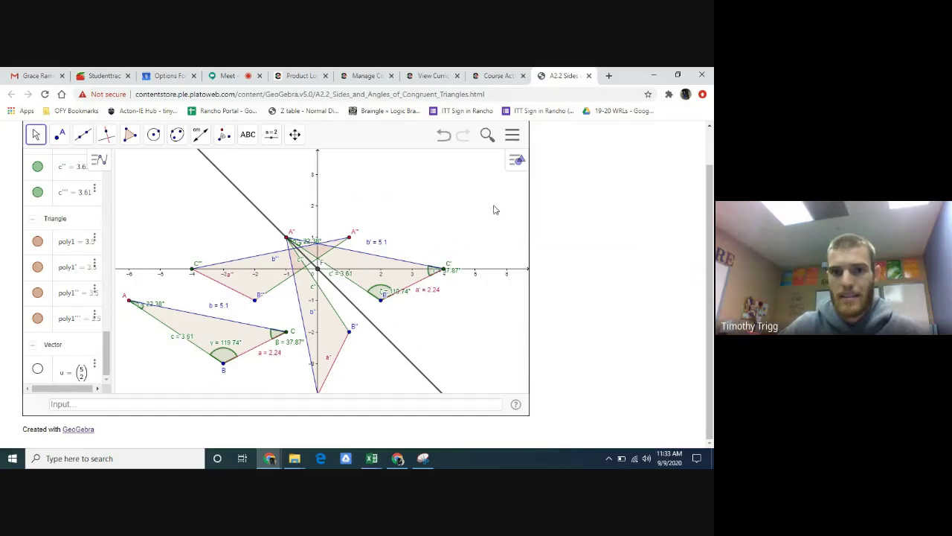
pyautogui.click(512, 74)
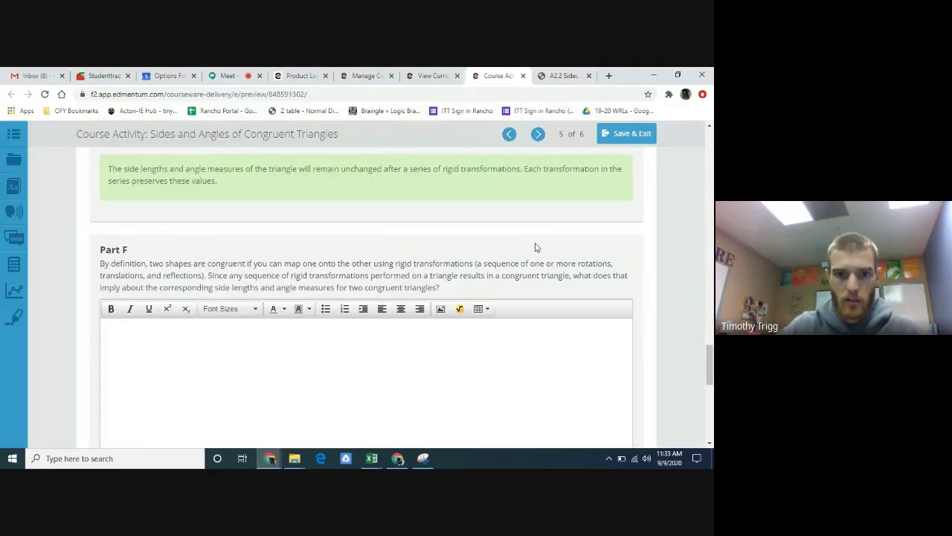
# Leave Part F unanswered and begin the Part G answer with "Yes,"
pyautogui.scroll(-3, 536, 249)
pyautogui.scroll(-3, 534, 254)
pyautogui.scroll(1, 531, 257)
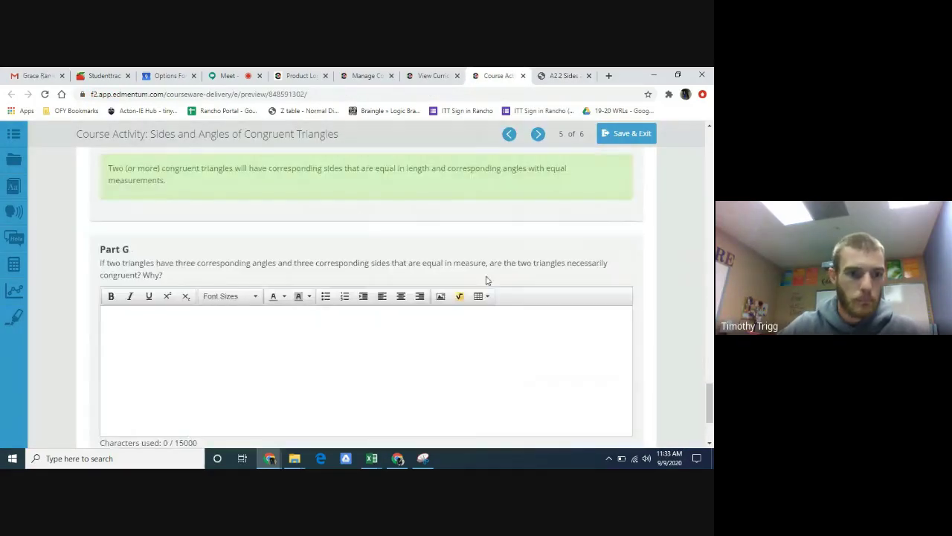
pyautogui.scroll(-1, 476, 282)
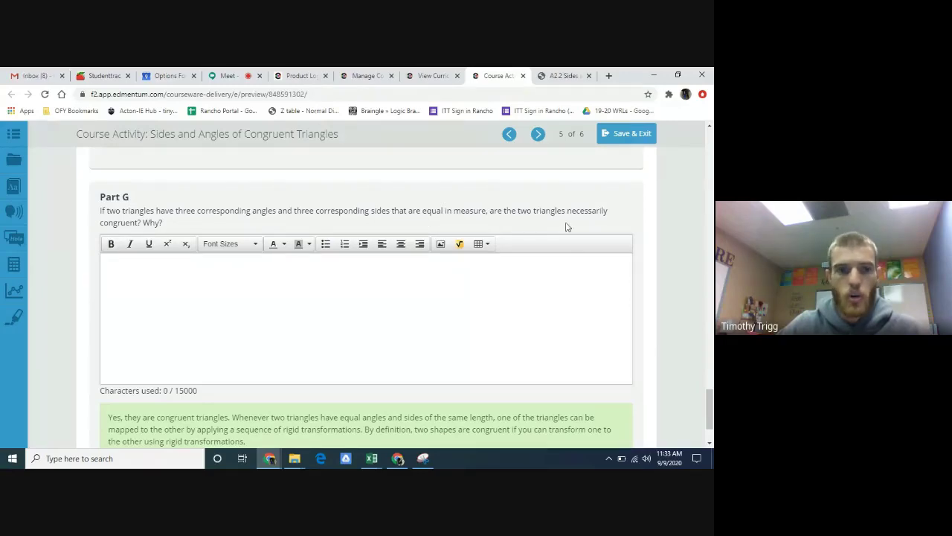
pyautogui.click(166, 287)
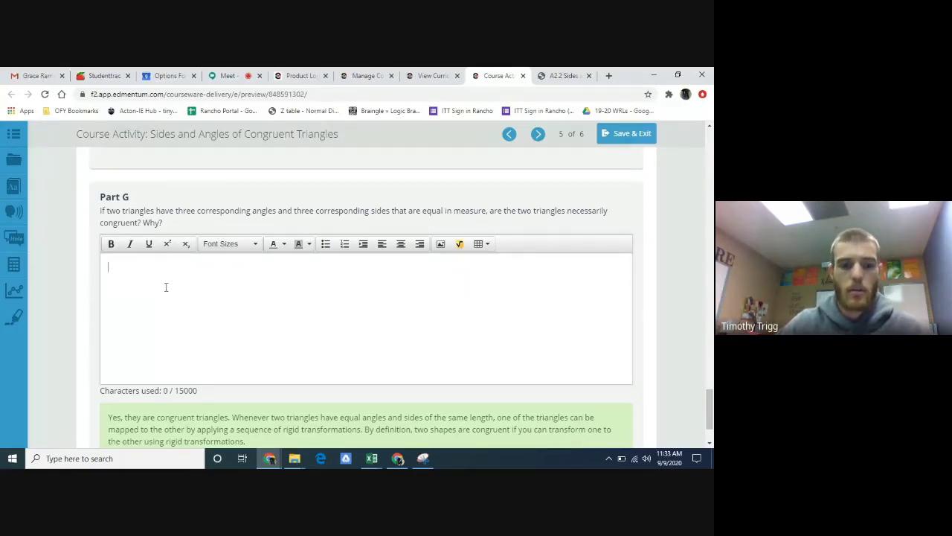
pyautogui.write('Yes,')
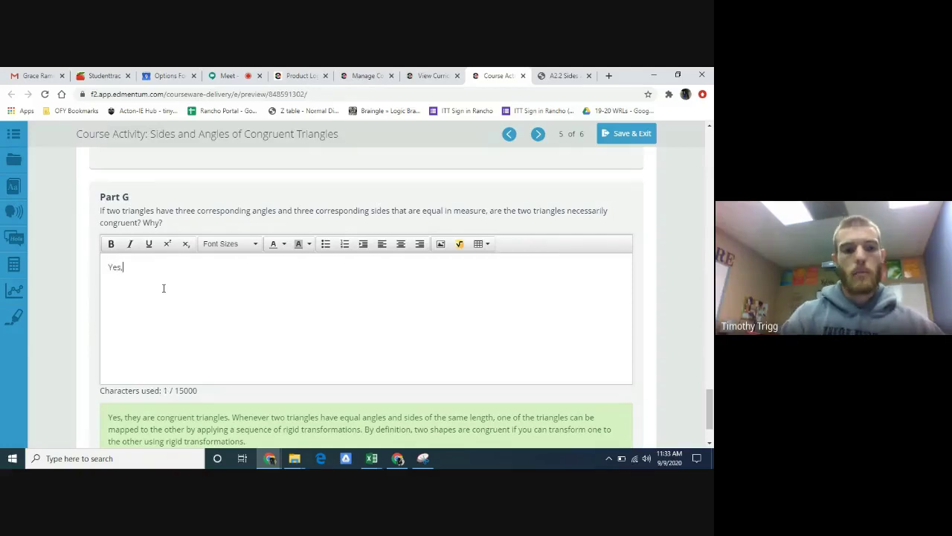
# Check the triangles in GeoGebra and continue the Part G answer with "The two triangles in question would be congrent."
pyautogui.click(559, 75)
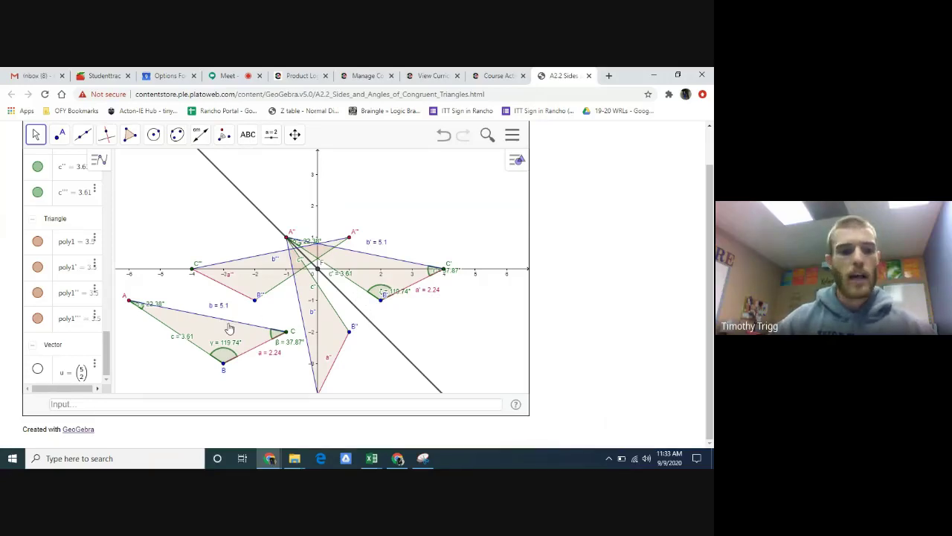
pyautogui.click(487, 75)
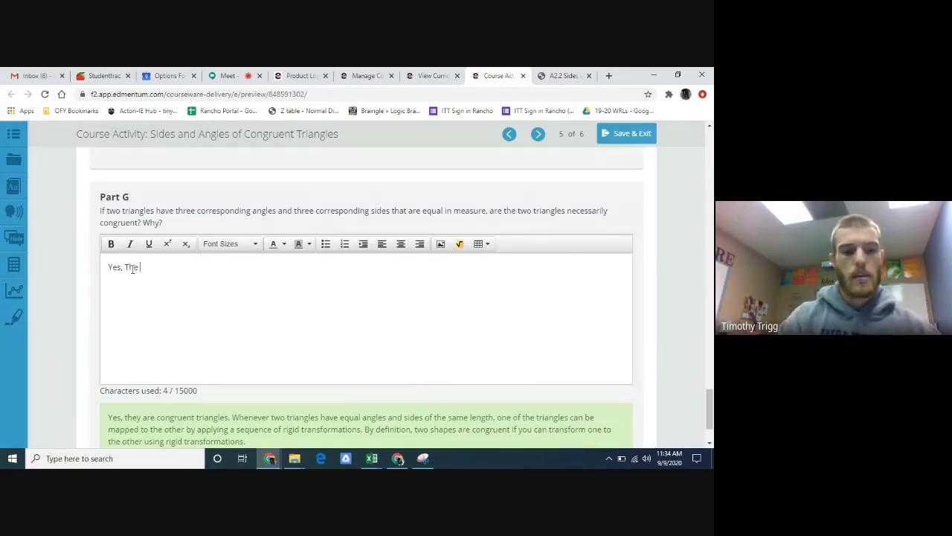
pyautogui.write('two')
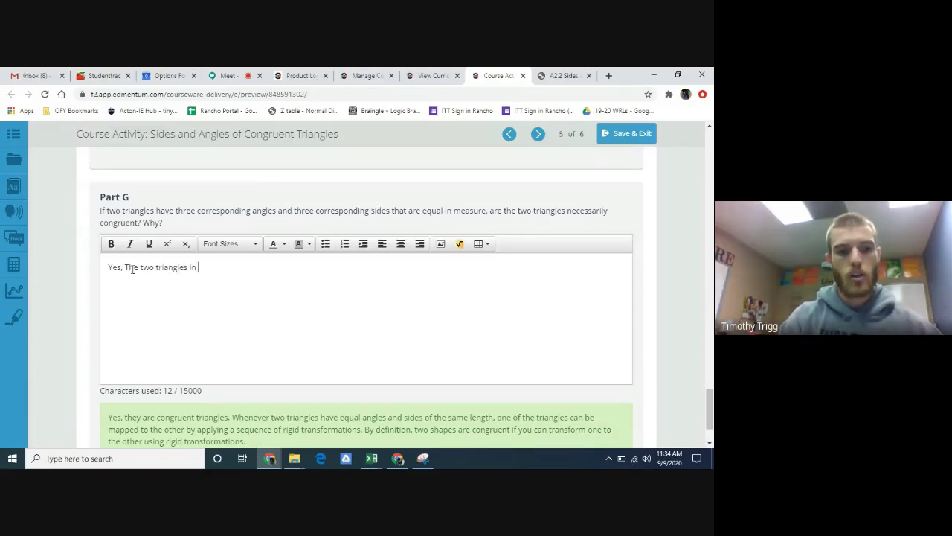
pyautogui.write('triangles in question w')
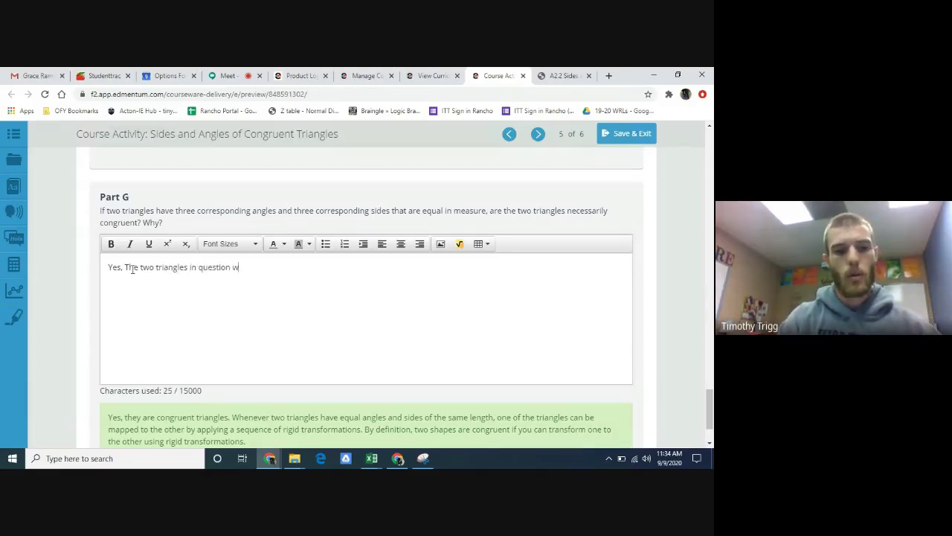
pyautogui.write('ould be congrent')
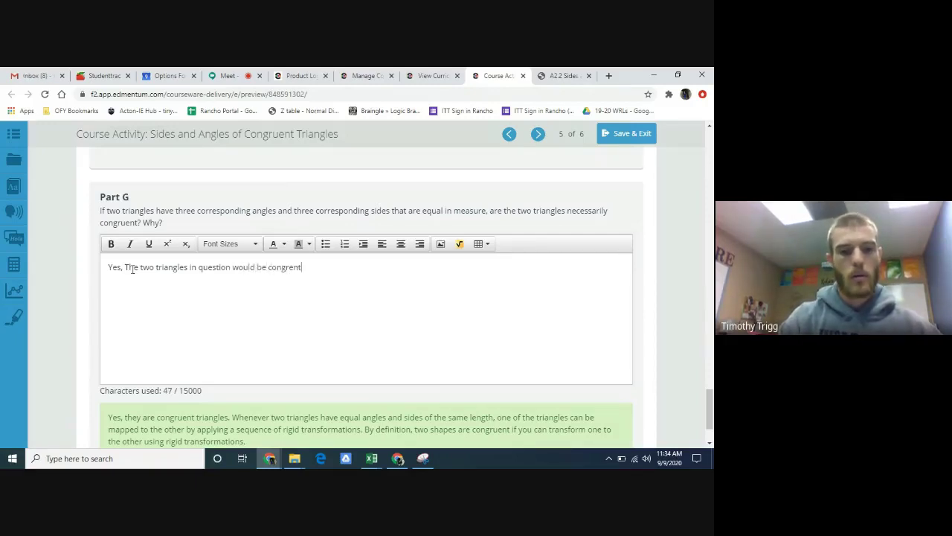
pyautogui.write('. ')
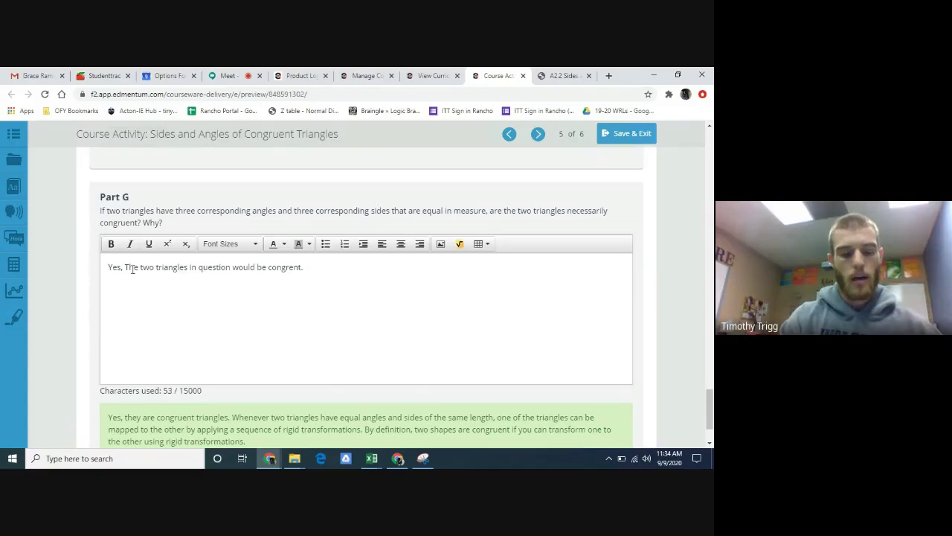
# Add the reason "This is because they have the same size as well as the same shape." to the Part G answer
pyautogui.write('This i')
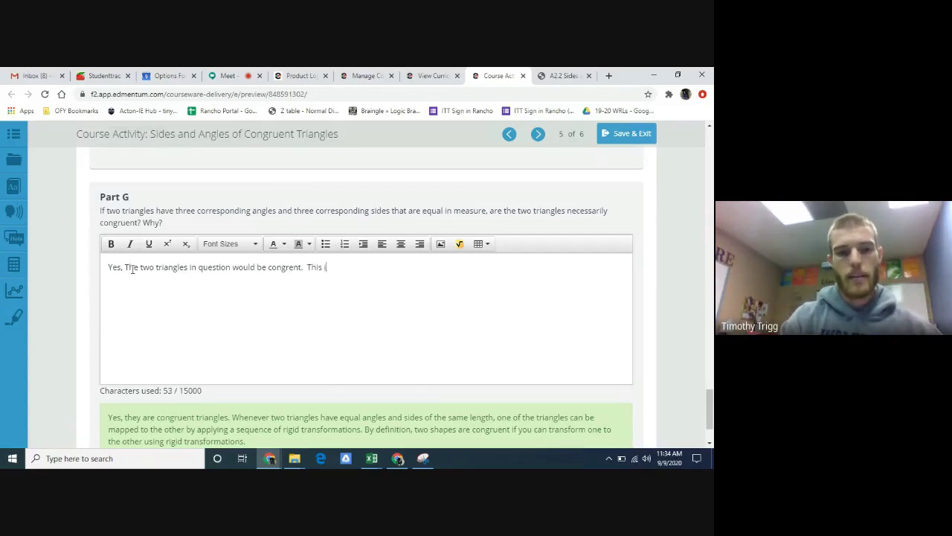
pyautogui.write('s becaus')
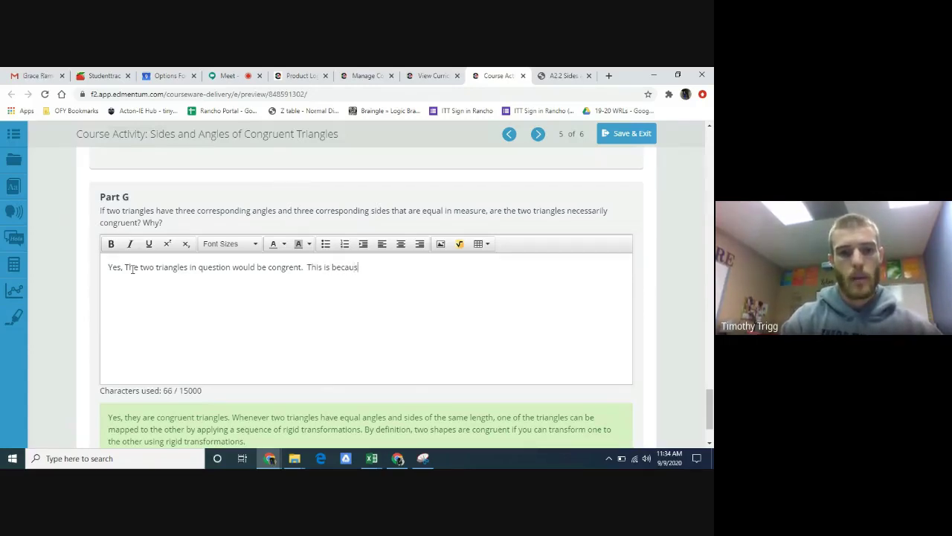
pyautogui.write('e they ')
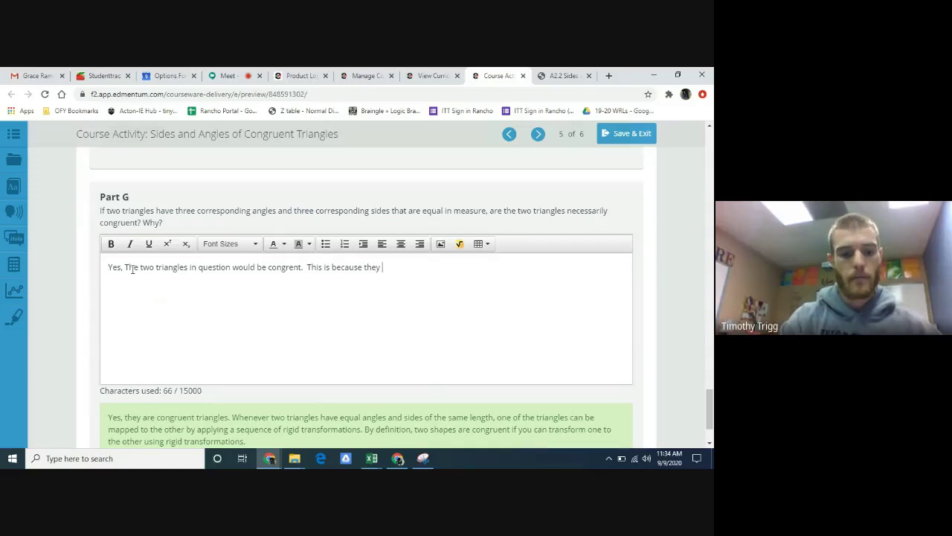
pyautogui.write('ahave the same')
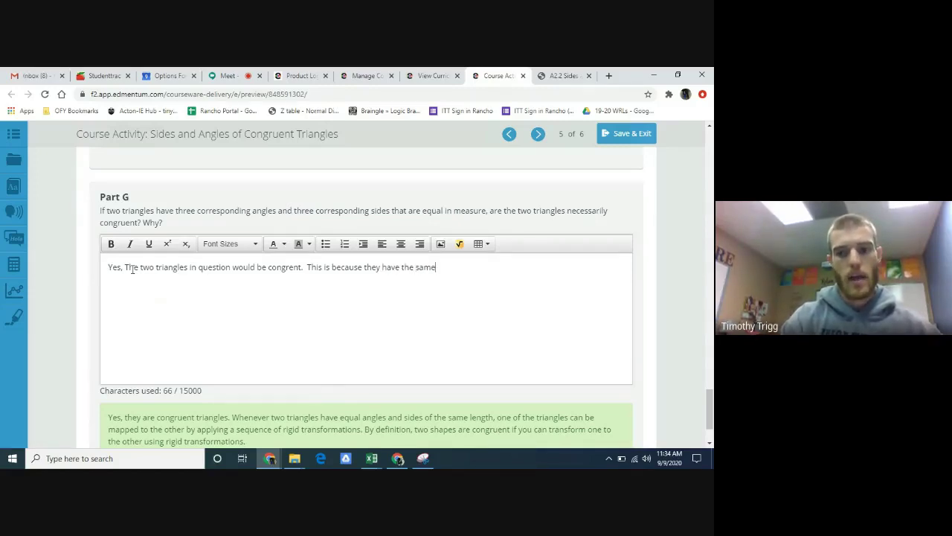
pyautogui.write('i')
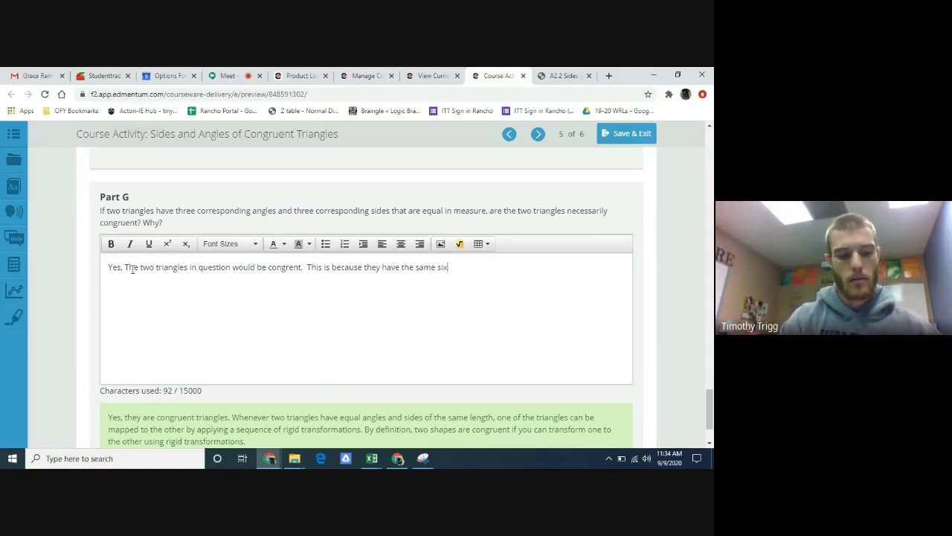
pyautogui.write('ze as well as the same s')
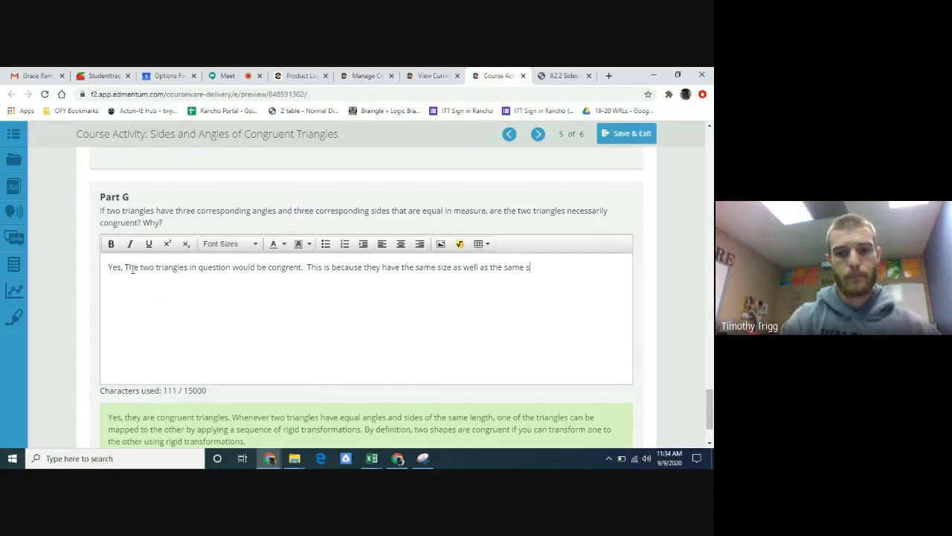
pyautogui.write('hape.')
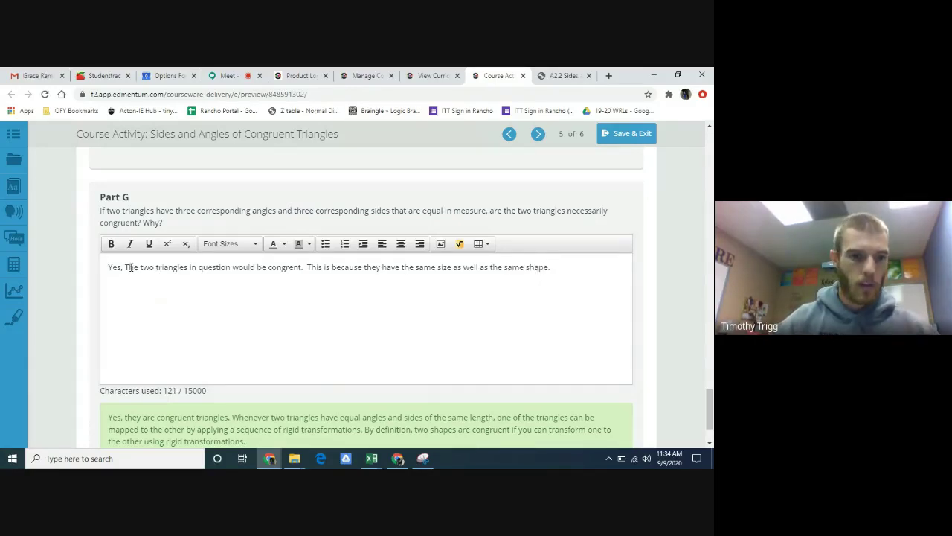
# Change "The" to lowercase "the" after "Yes," in the Part G answer
pyautogui.click(128, 267)
pyautogui.press('BackSpace')
pyautogui.write('t')
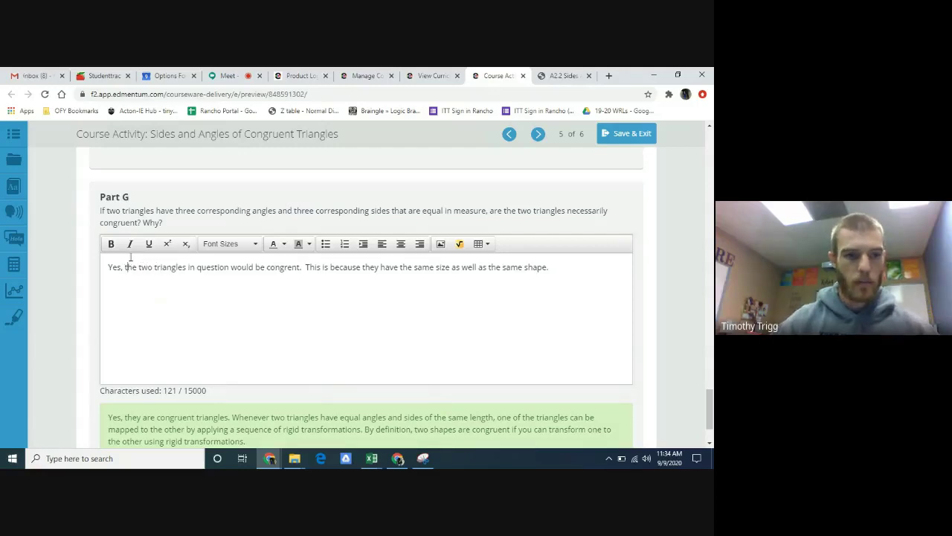
# Return to the start of the activity, and switch to the Google Meet call to stop presenting the screen
pyautogui.scroll(-1, 662, 271)
pyautogui.scroll(-1, 662, 275)
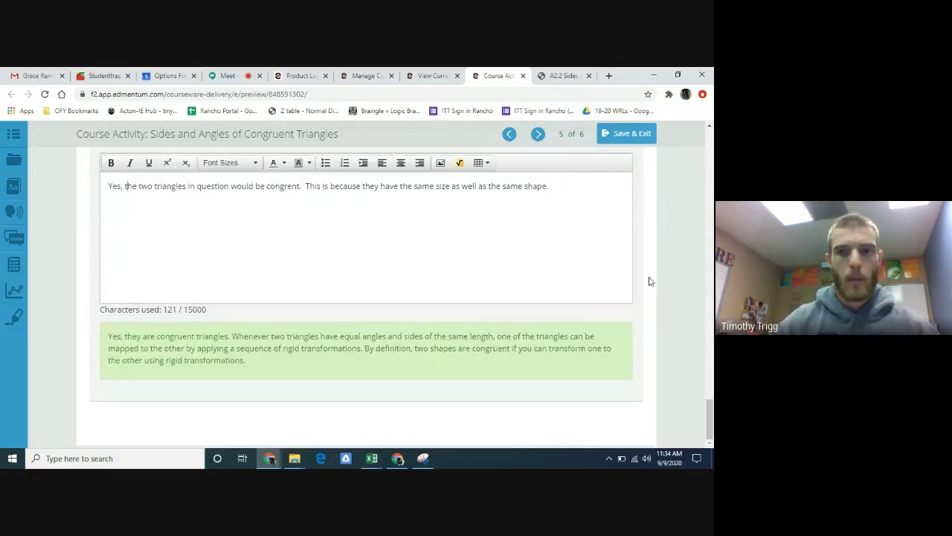
pyautogui.scroll(3, 653, 281)
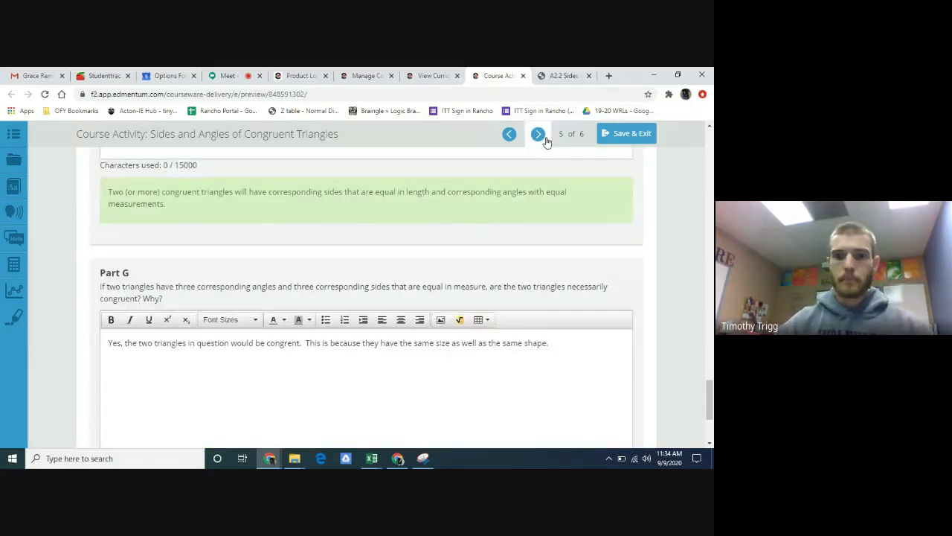
pyautogui.scroll(5, 661, 194)
pyautogui.scroll(15, 554, 244)
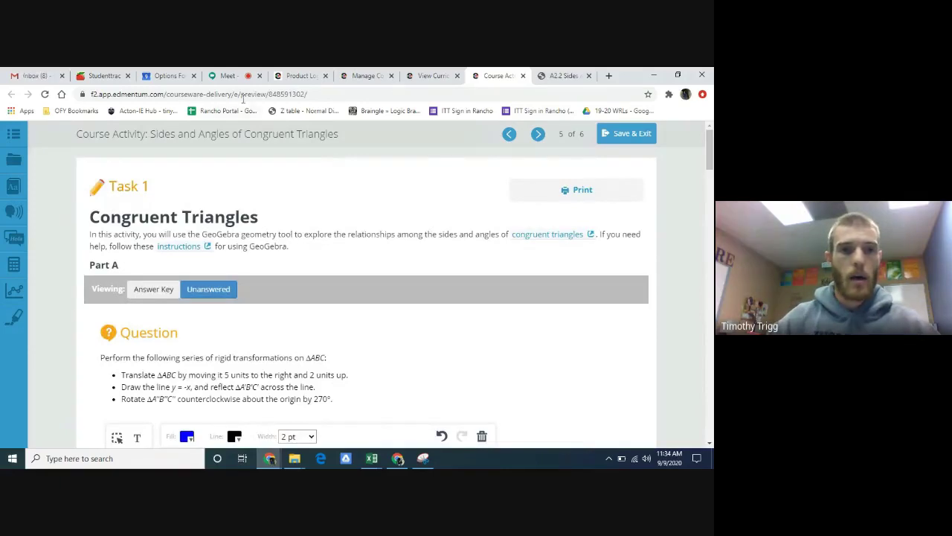
pyautogui.click(232, 78)
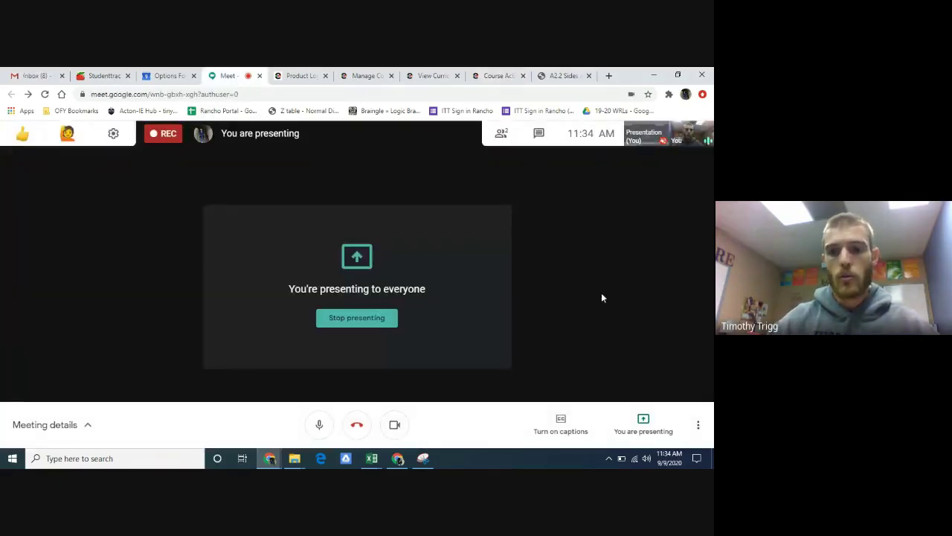
pyautogui.click(644, 424)
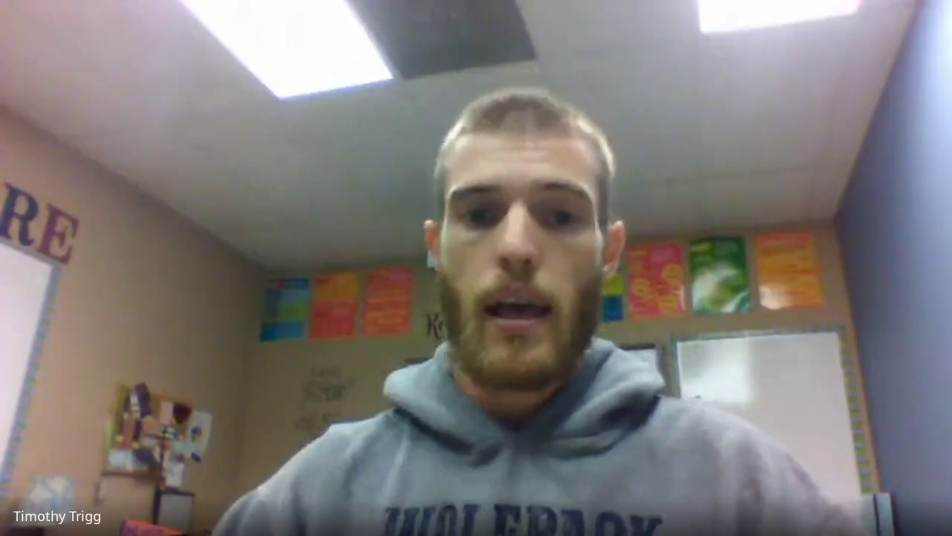